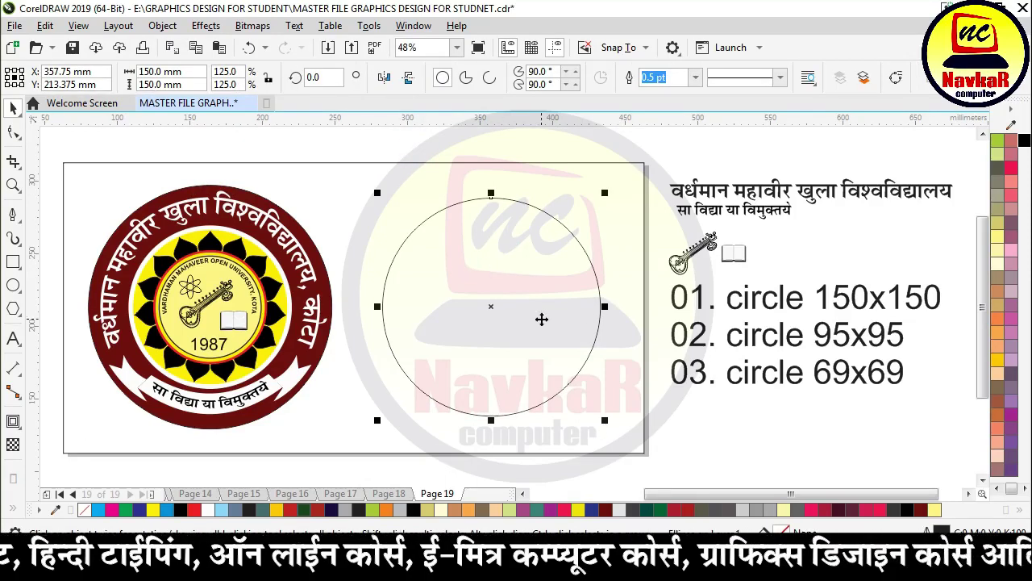
# Fill the 150 mm circle with dark maroon and remove its outline.
pyautogui.click(924, 510)
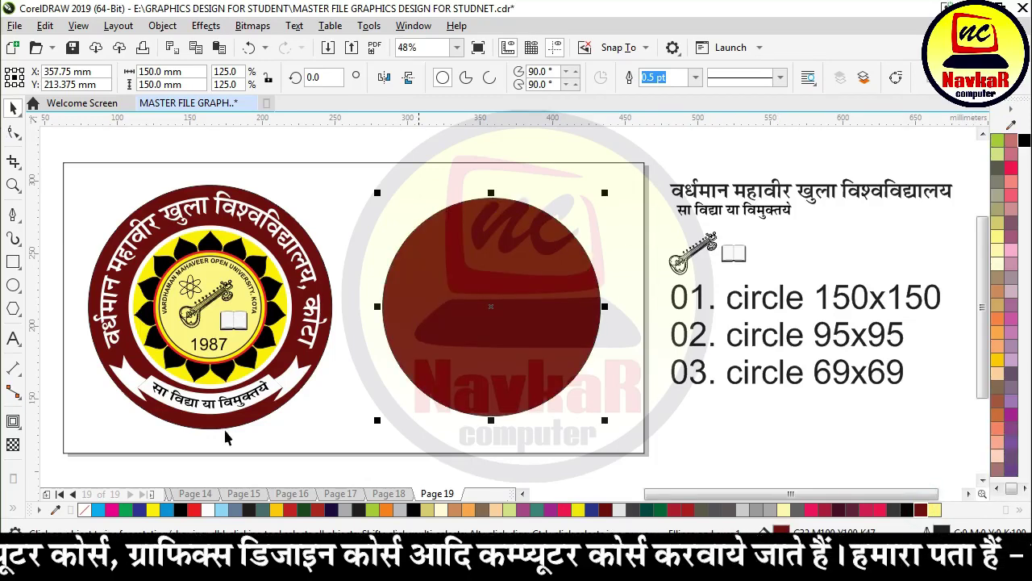
pyautogui.click(536, 153)
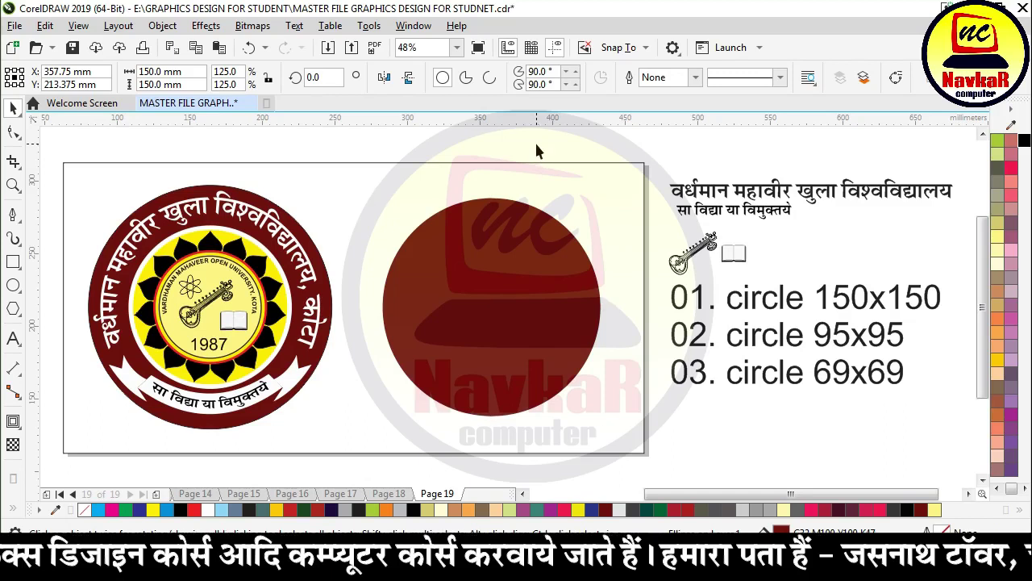
# Create a smaller concentric circle about 115 mm across inside the maroon circle and fill it with yellow.
pyautogui.press('F7')
pyautogui.moveTo(521, 310)
pyautogui.mouseDown()
pyautogui.moveTo(606, 188)
pyautogui.moveTo(601, 234)
pyautogui.mouseUp()
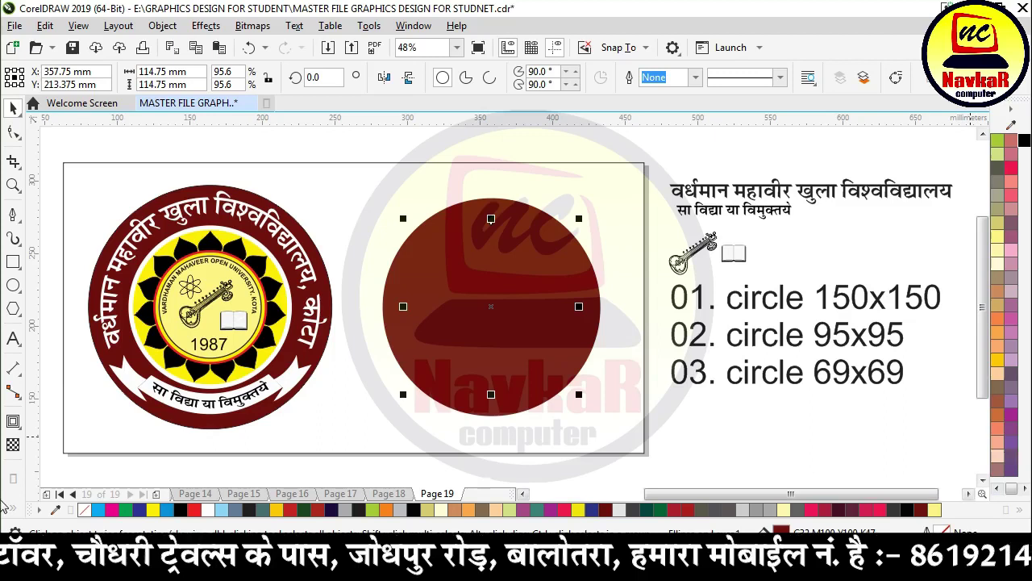
pyautogui.click(1000, 491)
pyautogui.click(997, 345)
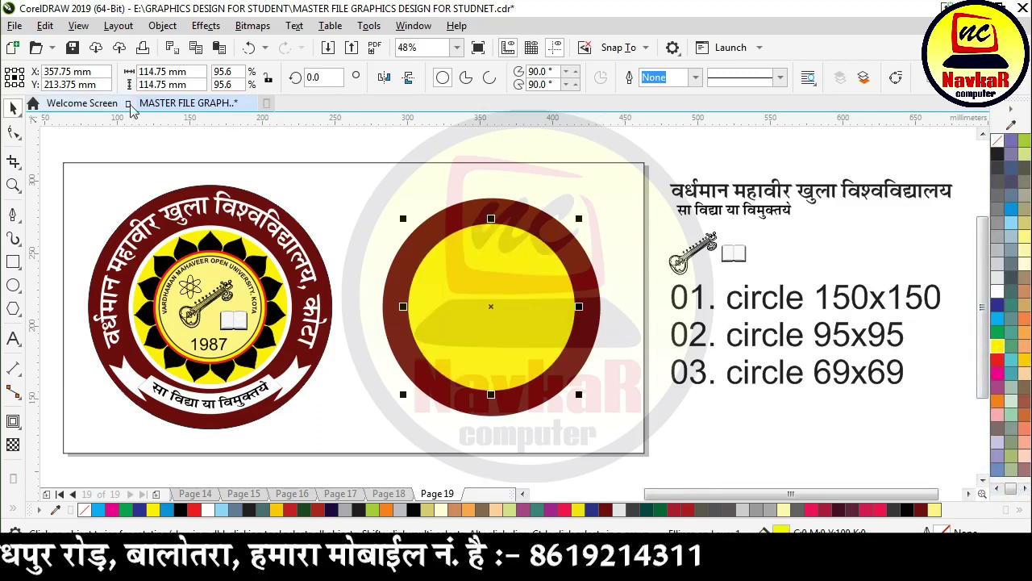
# Set the yellow circle's width and height to 95 mm.
pyautogui.click(184, 72)
pyautogui.write('95')
pyautogui.press('Tab')
pyautogui.write('95')
pyautogui.press('Return')
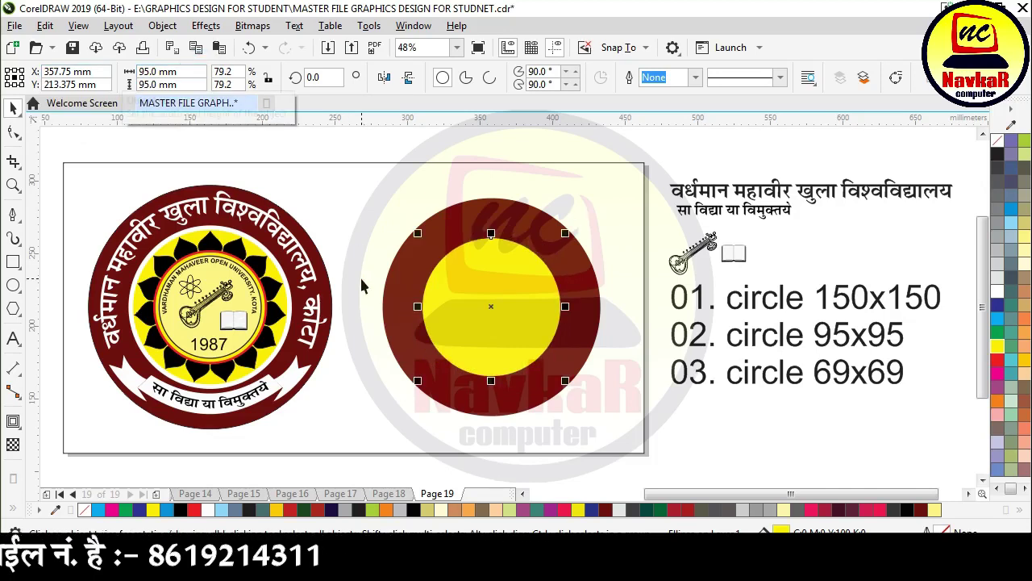
# Give the yellow circle a white 16 pt outline with rounded corners, placed behind the fill and scaled with the object.
pyautogui.keyDown('shift'); pyautogui.click(521, 220); pyautogui.keyUp('shift')
pyautogui.click(692, 155)
pyautogui.click(474, 316)
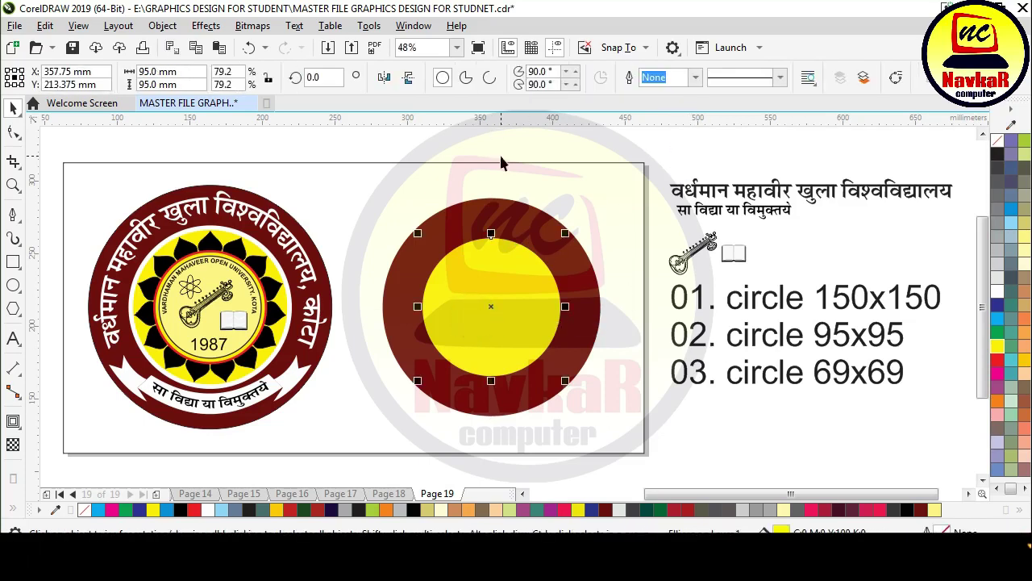
pyautogui.press('F12')
pyautogui.click(559, 342)
pyautogui.click(559, 358)
pyautogui.click(390, 313)
pyautogui.click(415, 220)
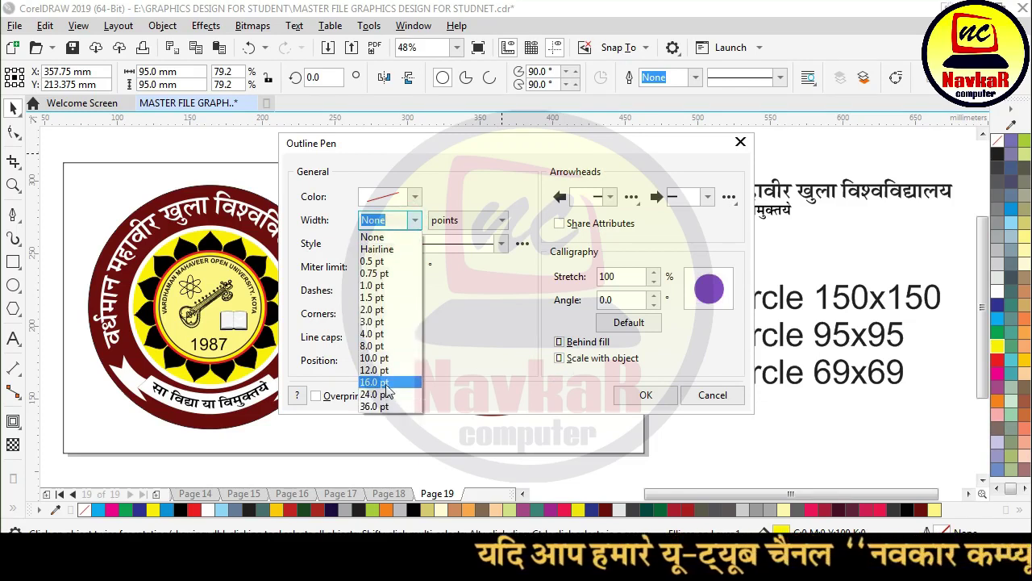
pyautogui.click(374, 381)
pyautogui.click(414, 197)
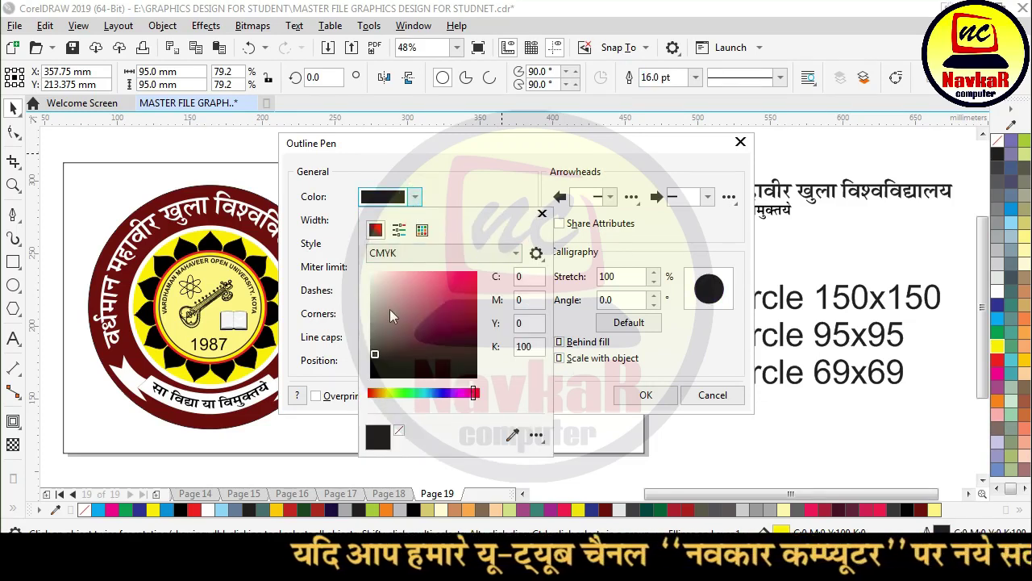
pyautogui.moveTo(388, 312); pyautogui.dragTo(365, 266)
pyautogui.click(621, 399)
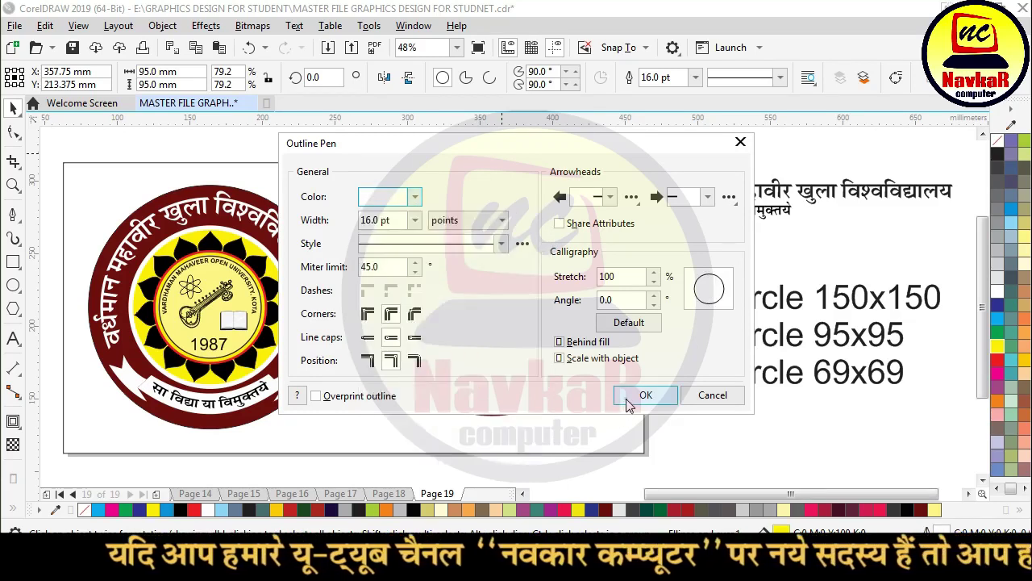
pyautogui.click(627, 395)
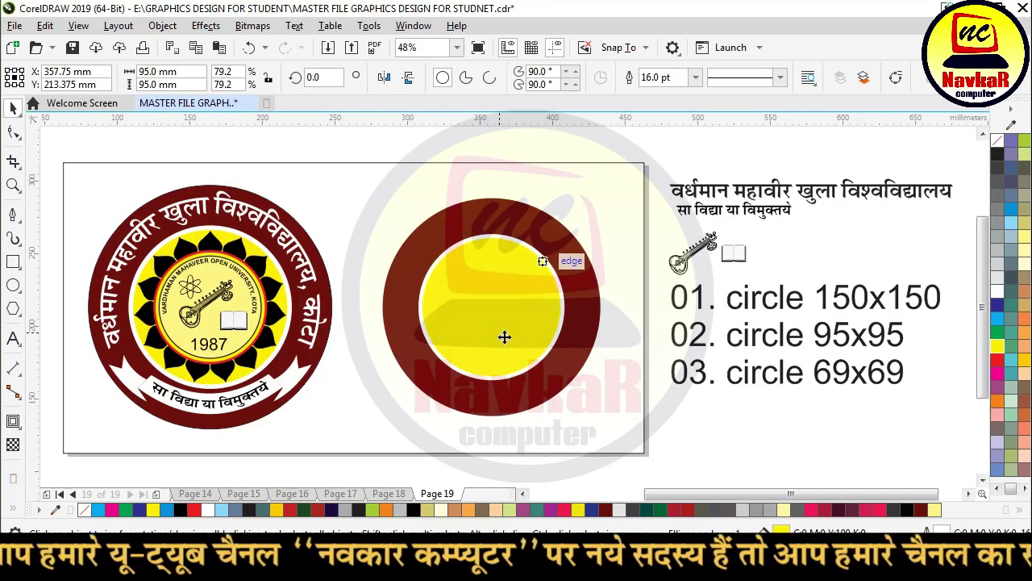
pyautogui.click(324, 139)
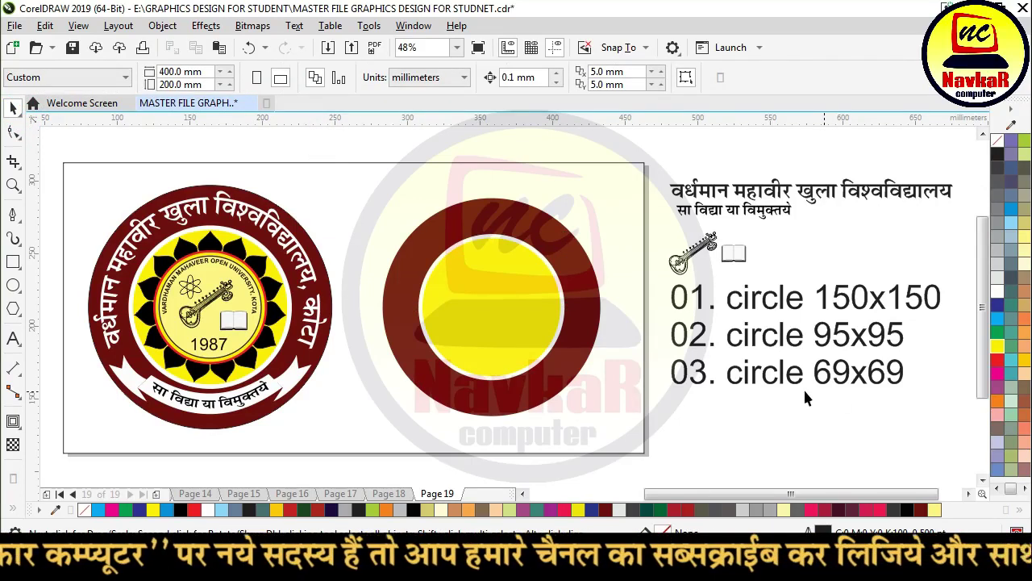
# Place a copy of the heading वर्धमान महावीर खुला विश्वविद्यालय above the new emblem and apply the KBC_16 font.
pyautogui.click(712, 194)
pyautogui.moveTo(712, 193); pyautogui.dragTo(403, 179)
pyautogui.scroll(4, 403, 161)
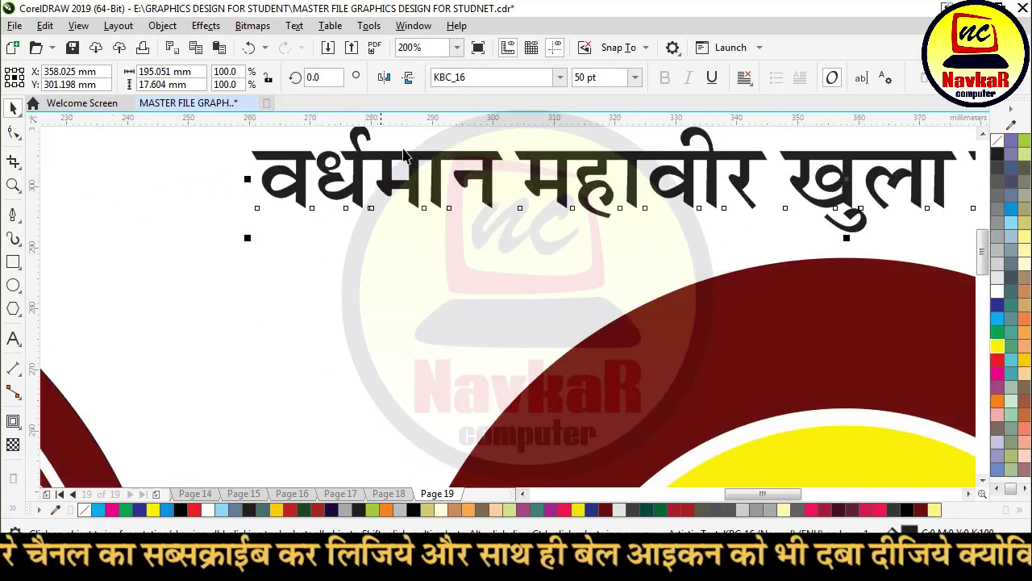
pyautogui.click(560, 76)
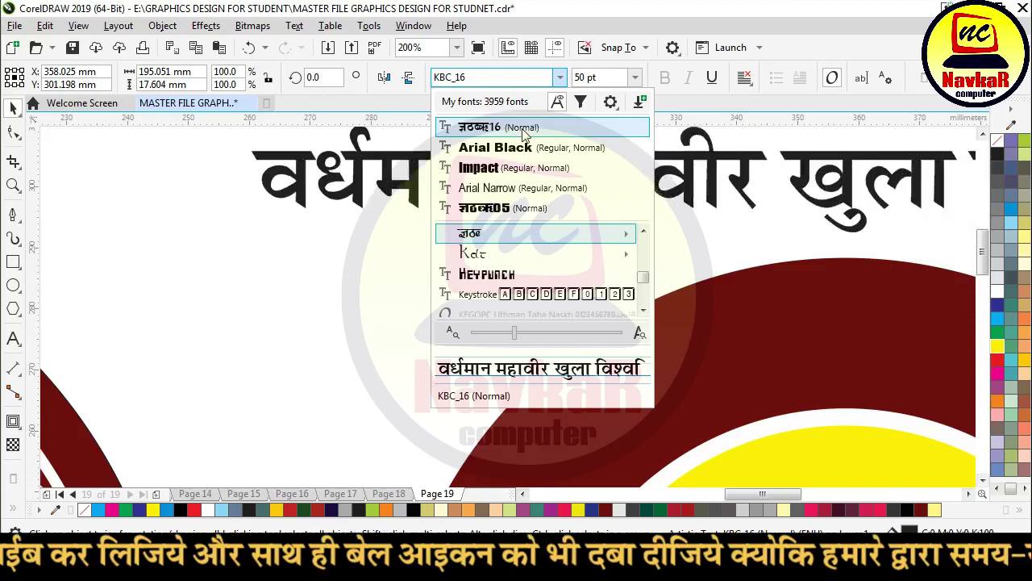
pyautogui.click(522, 131)
pyautogui.scroll(-4, 413, 212)
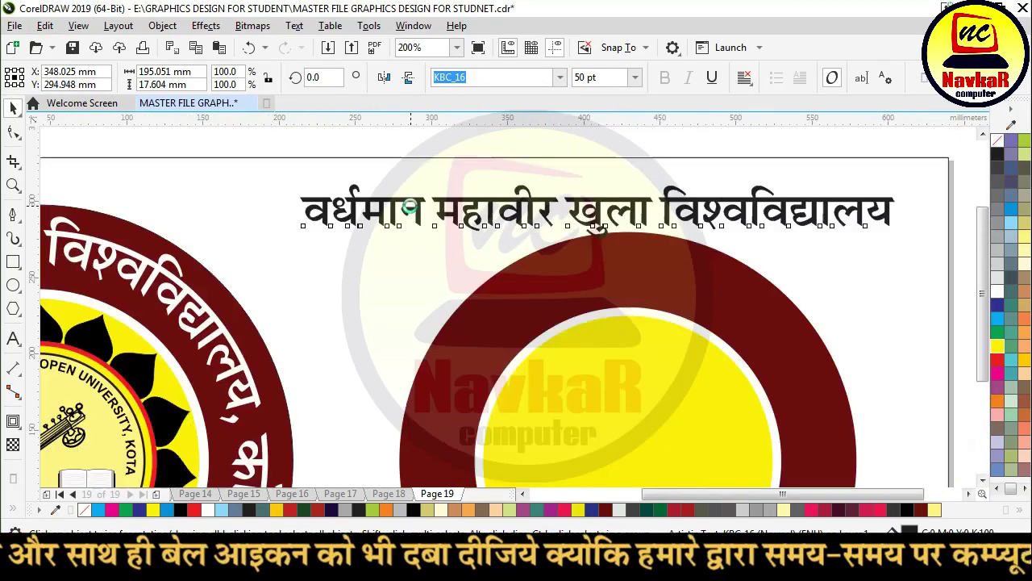
# Convert the copied Hindi heading to curves and move it just above the page, centred over the emblem.
pyautogui.click(162, 25)
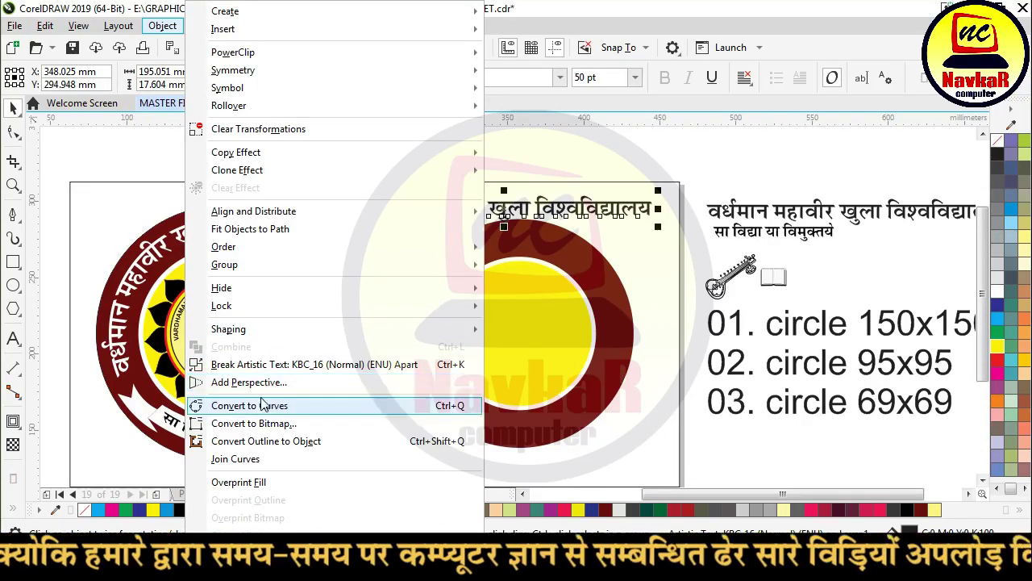
pyautogui.click(428, 413)
pyautogui.moveTo(517, 207); pyautogui.dragTo(532, 165)
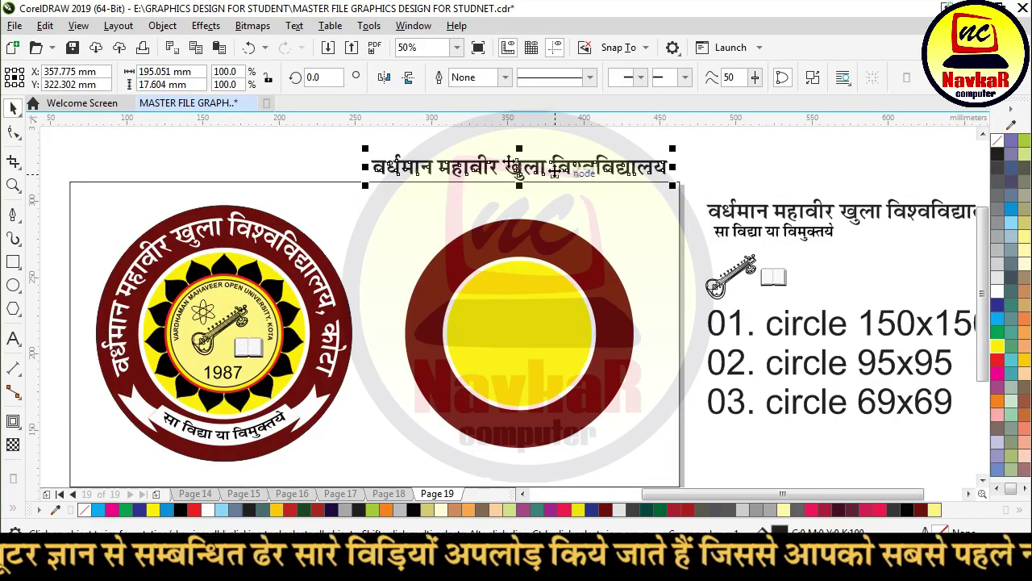
# Save the converted heading as a custom Artistic Media brush named kota logo.
pyautogui.click(14, 241)
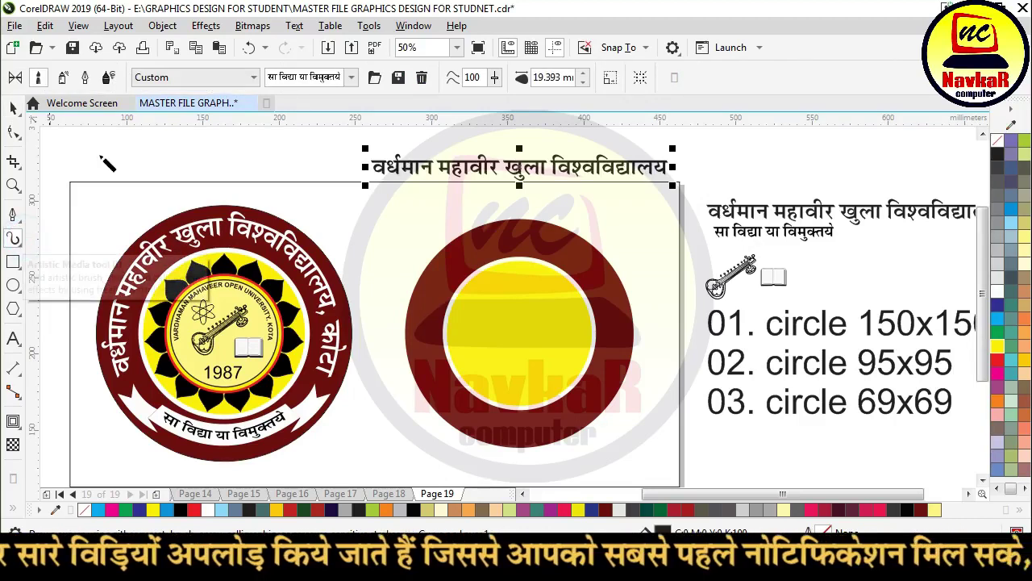
pyautogui.click(399, 78)
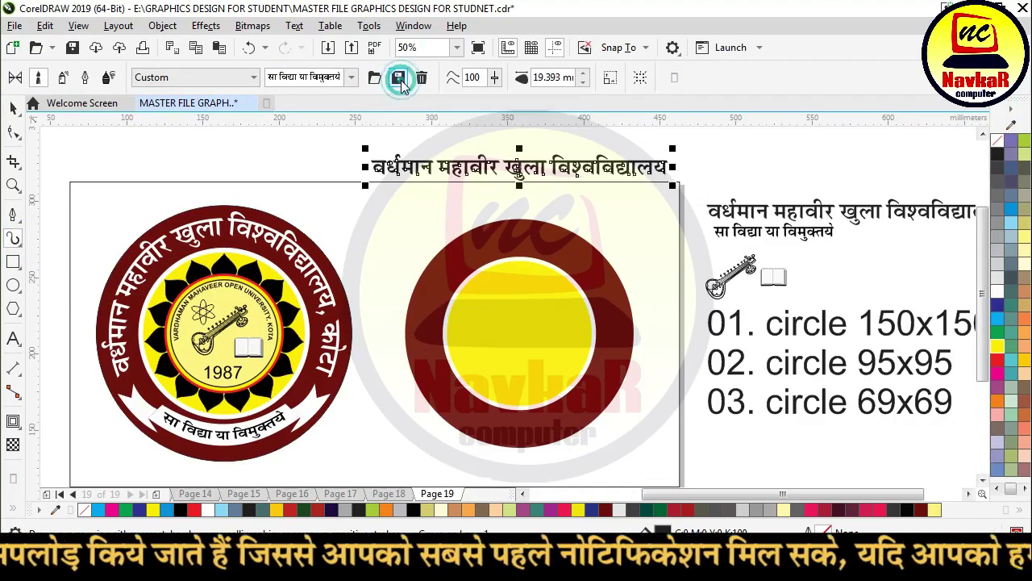
pyautogui.click(209, 436)
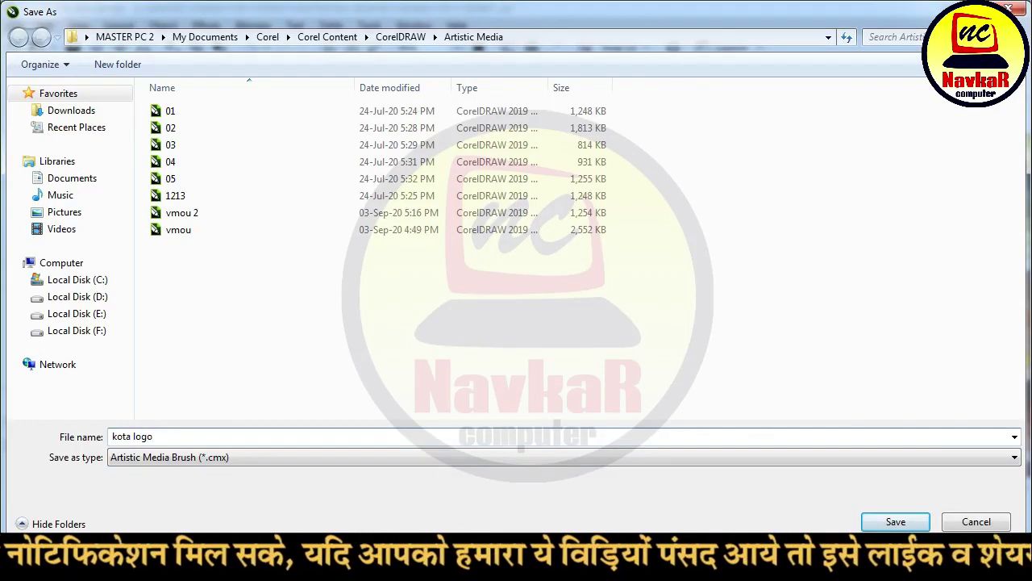
pyautogui.press('Return')
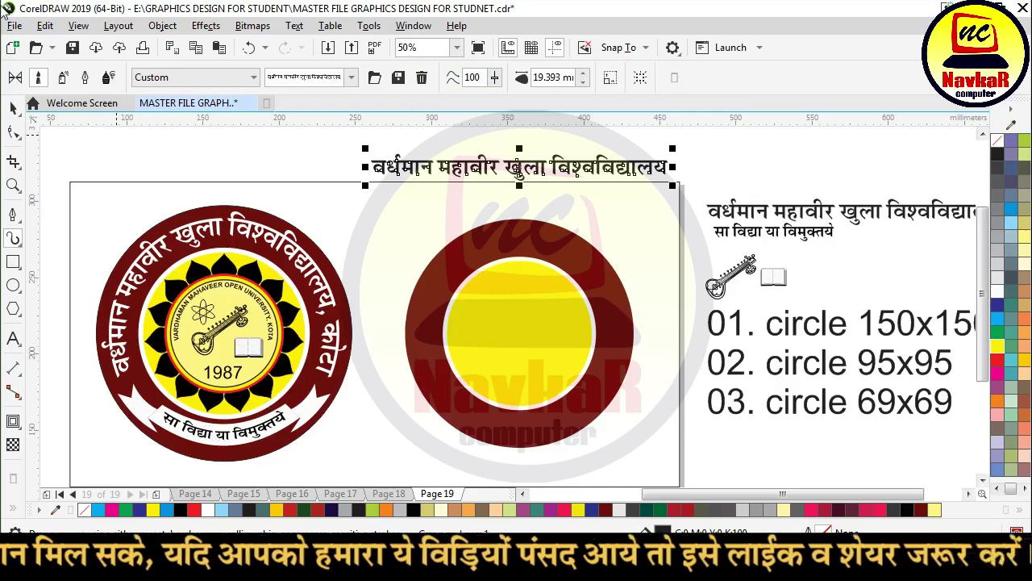
# Make a concentric copy of the maroon circle about 125 mm across, with no fill and a black outline.
pyautogui.click(13, 107)
pyautogui.click(586, 247)
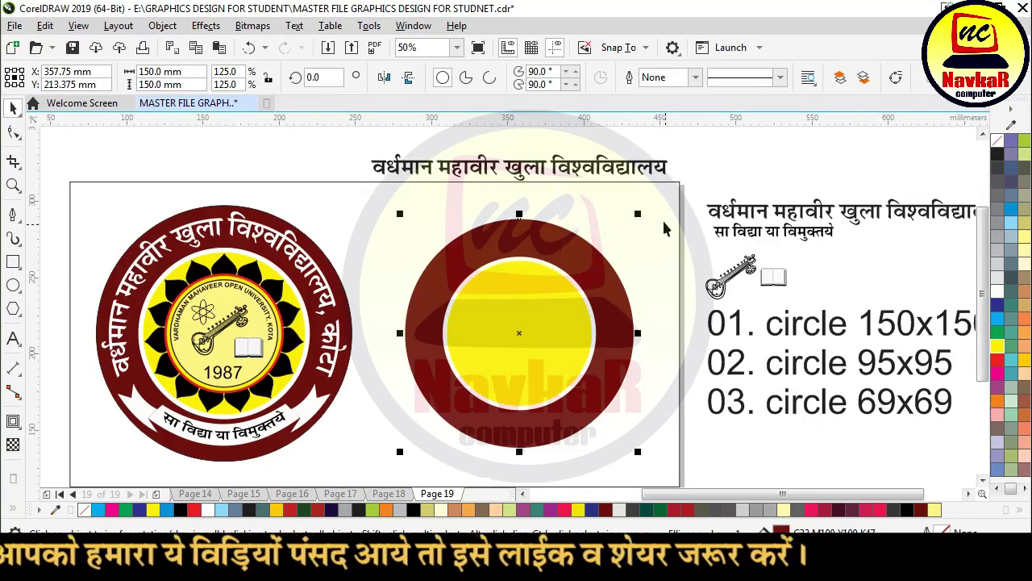
pyautogui.moveTo(640, 215); pyautogui.dragTo(635, 240)
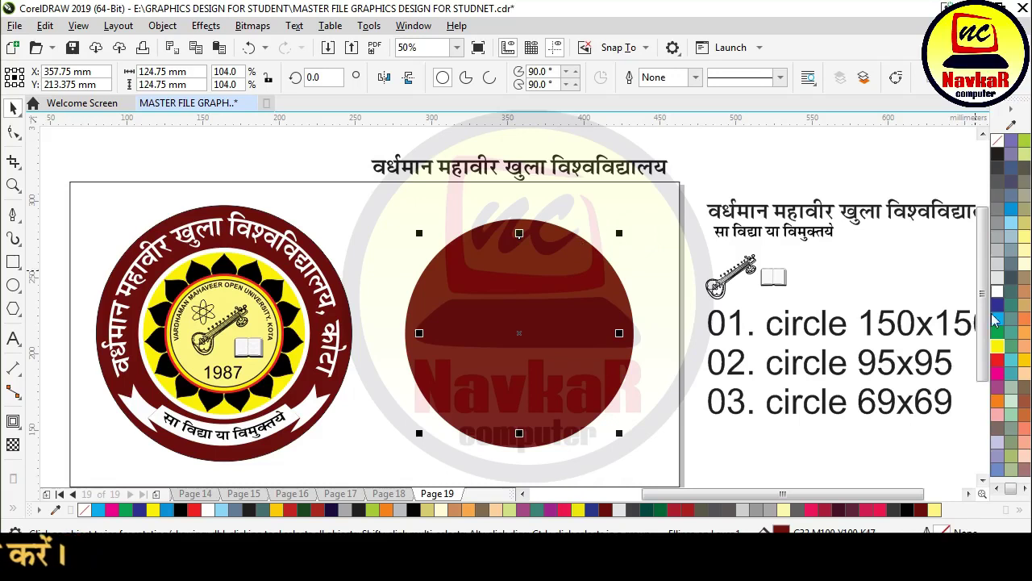
pyautogui.click(998, 141)
pyautogui.rightClick(999, 155)
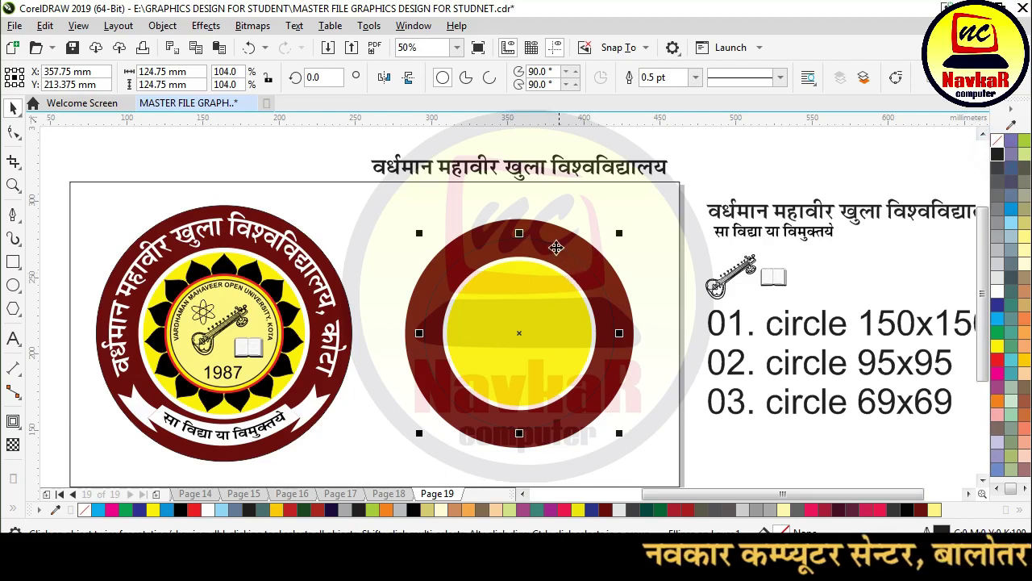
# Turn the unfilled circle into an arc and place a horizontal guideline at Y 183 mm, below the reference logo's curved heading.
pyautogui.scroll(2, 553, 244)
pyautogui.click(489, 77)
pyautogui.scroll(-2, 608, 202)
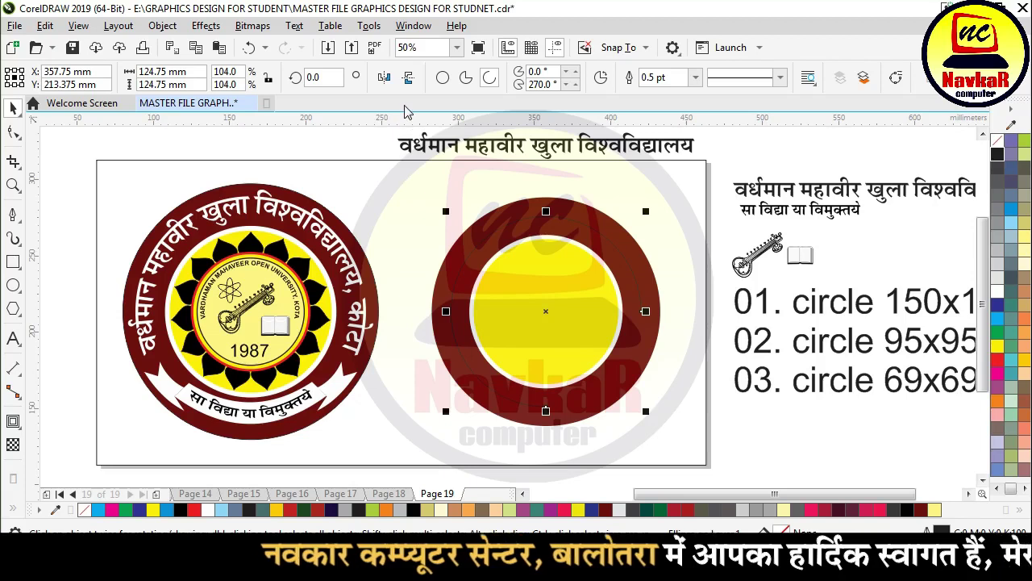
pyautogui.moveTo(399, 120); pyautogui.dragTo(328, 358)
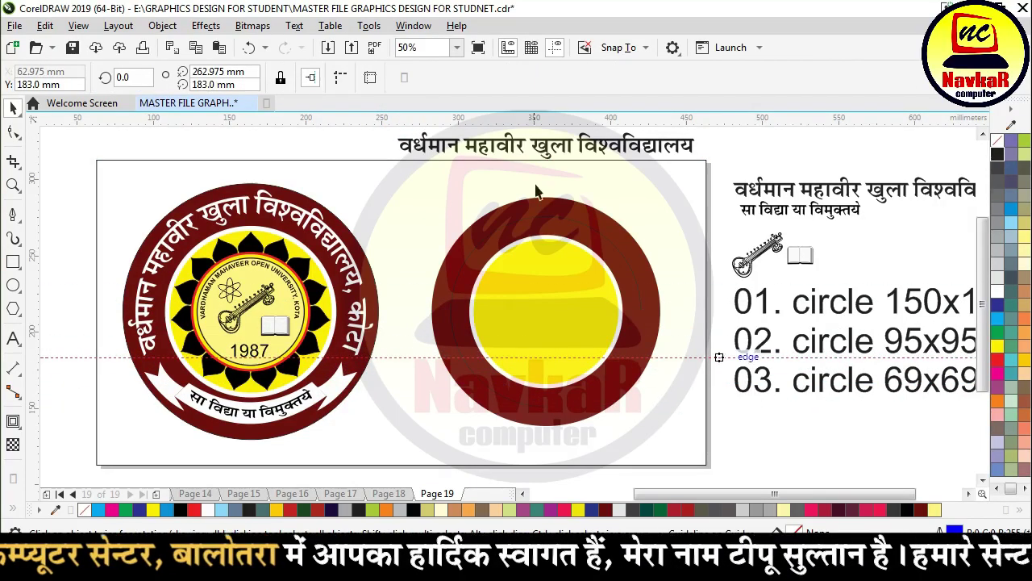
# Reshape the arc so both ends meet the guideline, at about 330.7° and 209.5°.
pyautogui.click(640, 288)
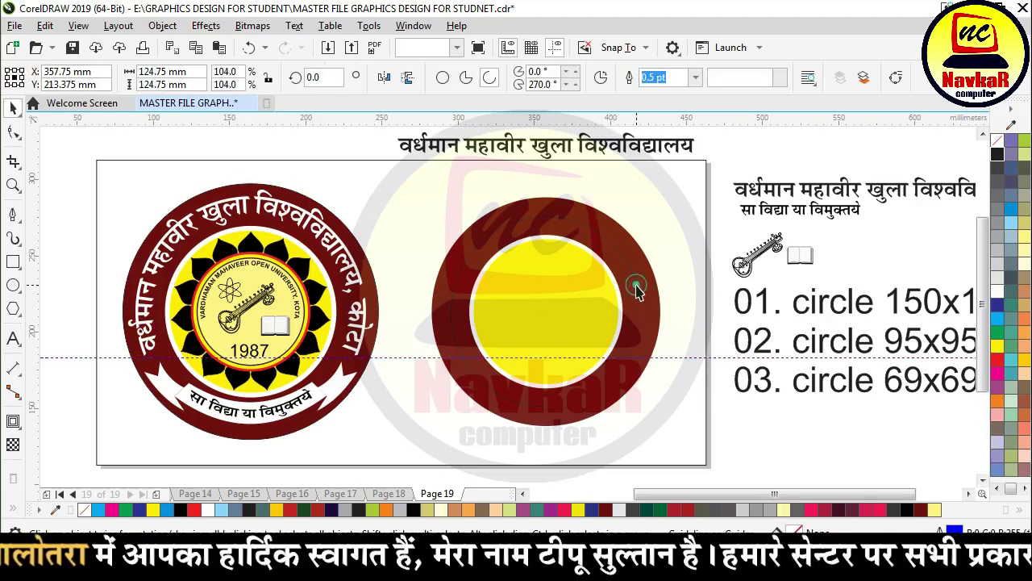
pyautogui.click(17, 133)
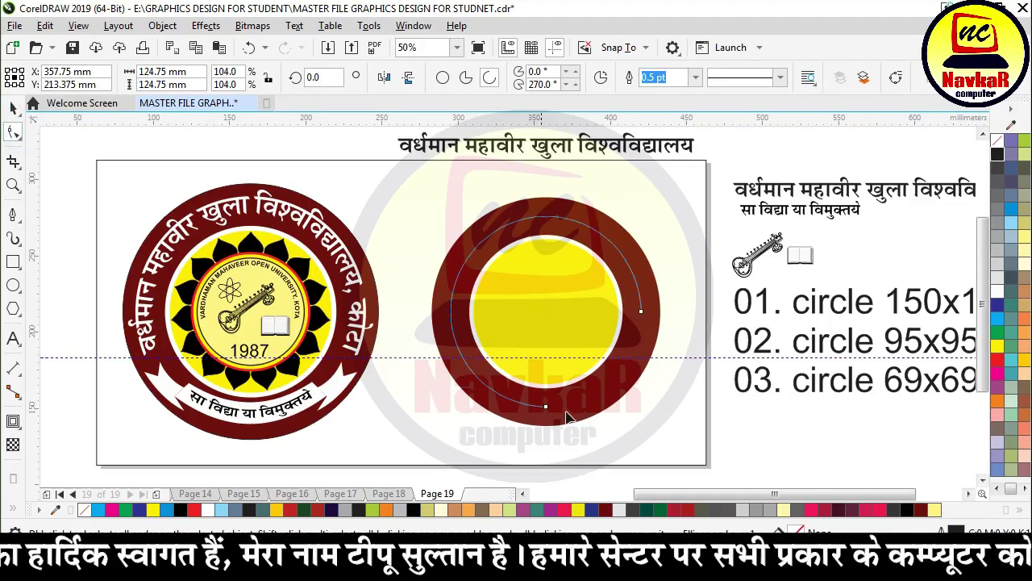
pyautogui.moveTo(546, 409); pyautogui.dragTo(425, 381)
pyautogui.moveTo(642, 315); pyautogui.dragTo(657, 375)
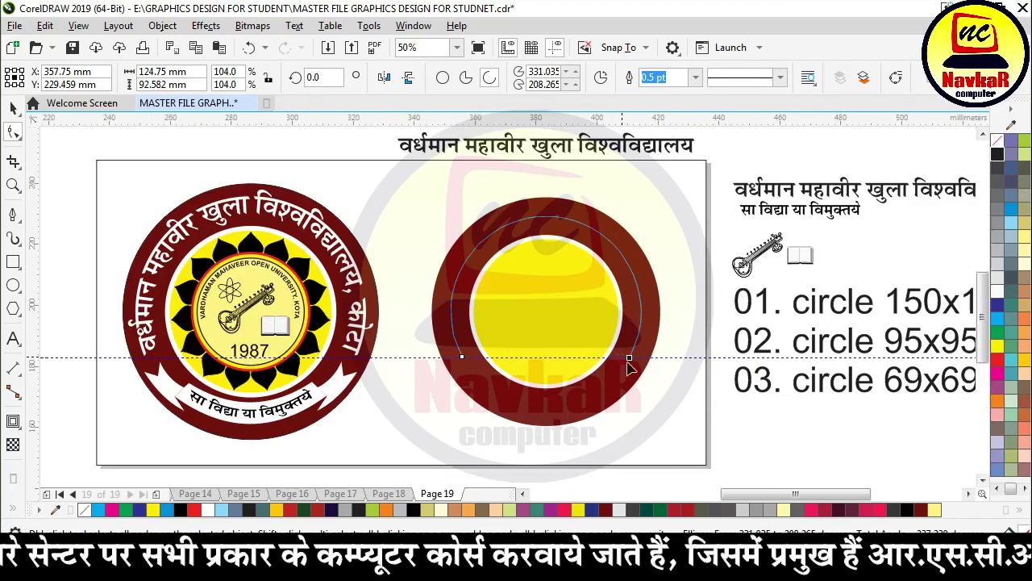
pyautogui.scroll(4, 628, 360)
pyautogui.moveTo(657, 299); pyautogui.dragTo(669, 301)
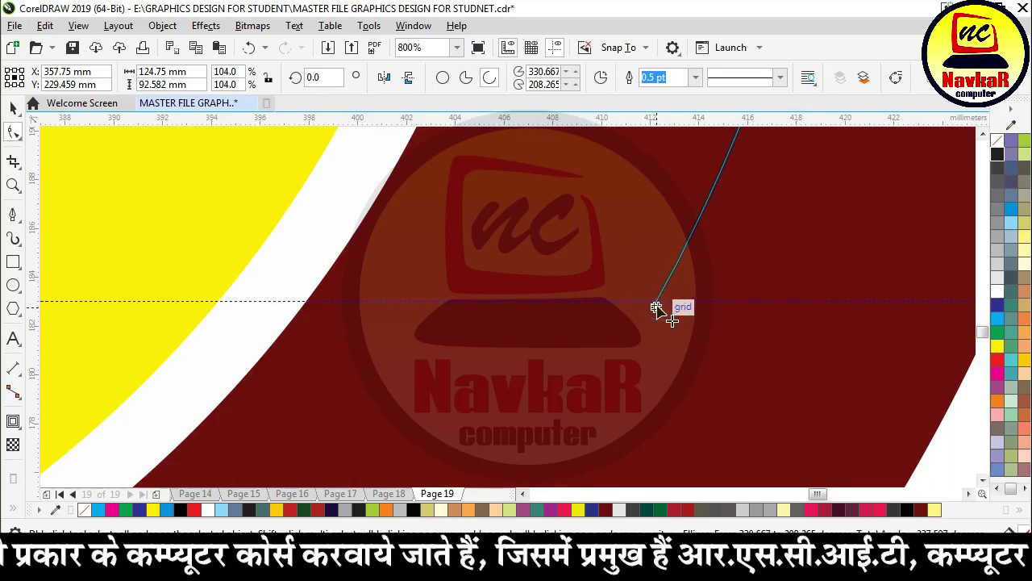
pyautogui.scroll(-3, 668, 304)
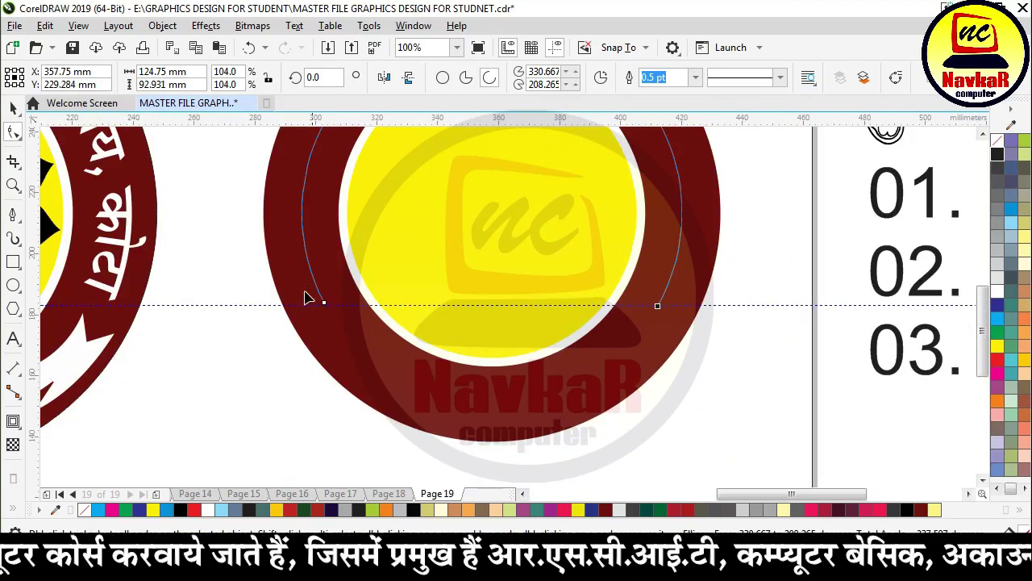
pyautogui.scroll(2, 318, 302)
pyautogui.moveTo(396, 339)
pyautogui.mouseDown()
pyautogui.moveTo(411, 346)
pyautogui.moveTo(401, 352)
pyautogui.mouseUp()
pyautogui.scroll(-4, 403, 352)
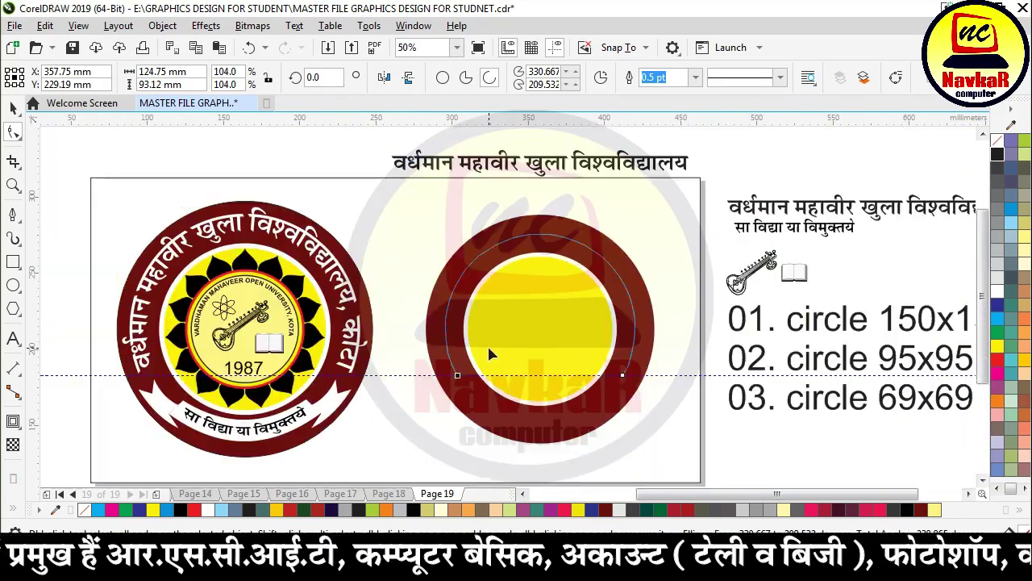
# Apply the custom Artistic Media brush of the heading वर्धमान महावीर खुला विश्वविद्यालय, कोटा to the arc.
pyautogui.click(14, 112)
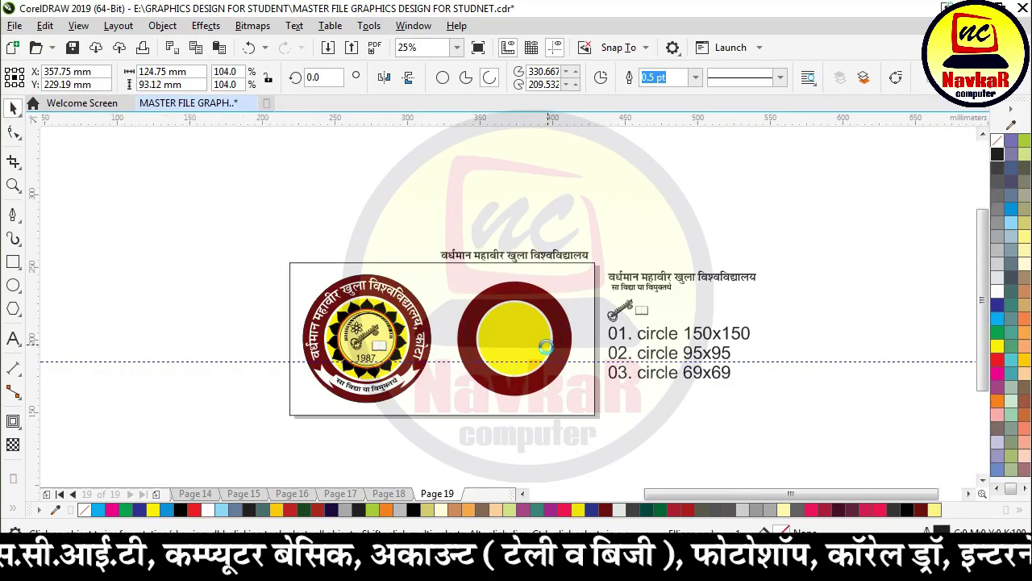
pyautogui.scroll(1, 548, 357)
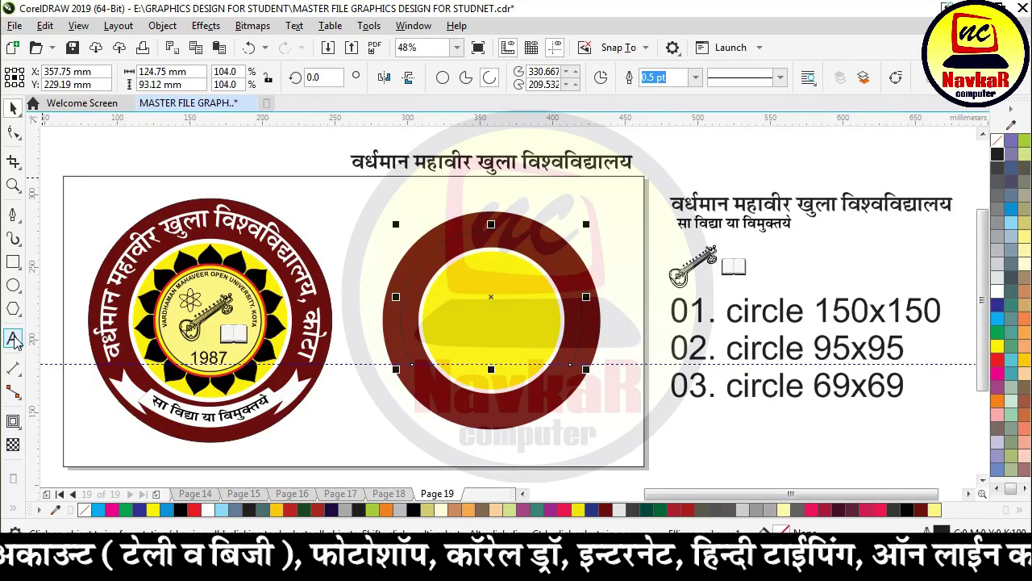
pyautogui.click(11, 242)
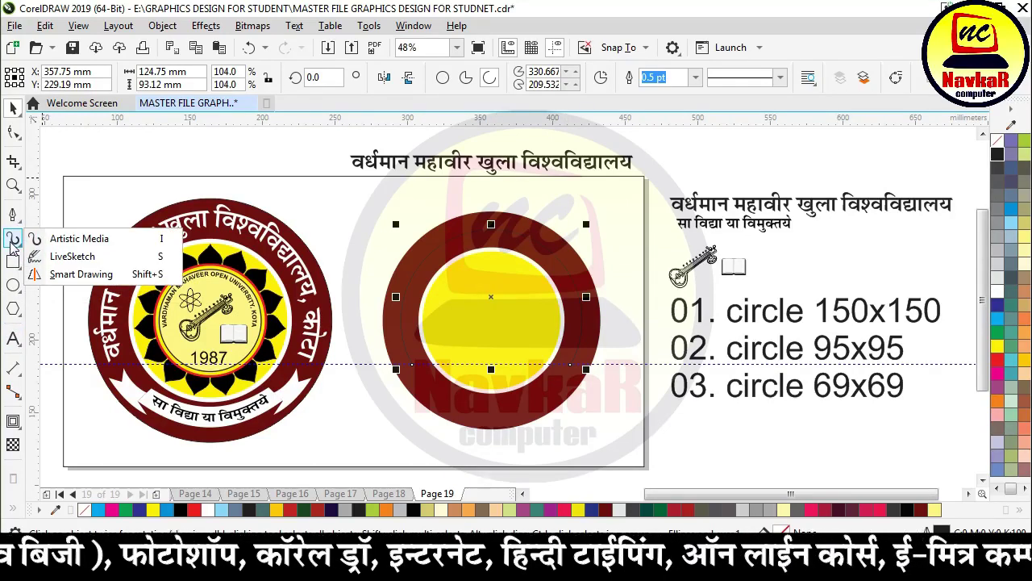
pyautogui.click(49, 239)
pyautogui.click(352, 77)
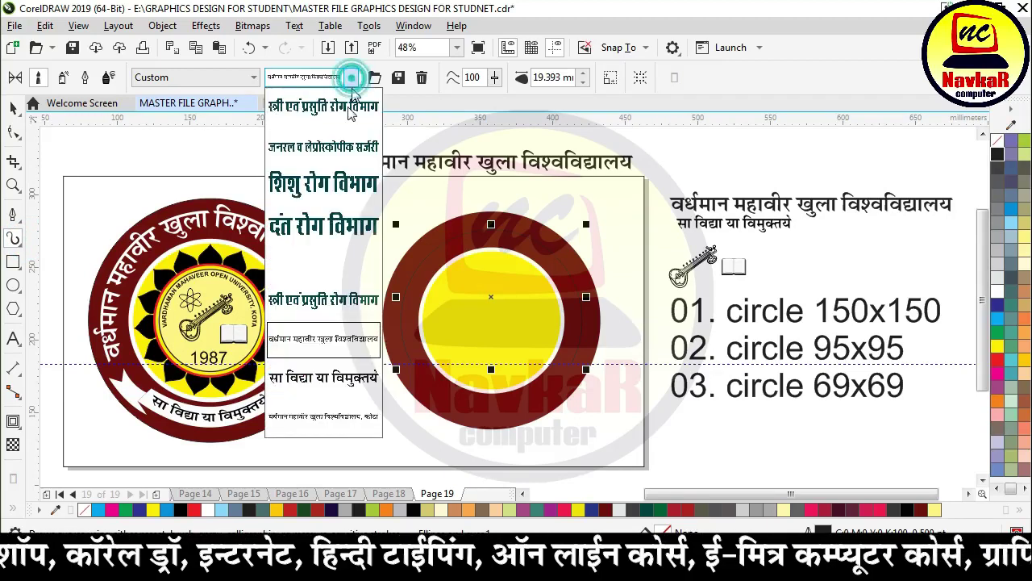
pyautogui.click(325, 120)
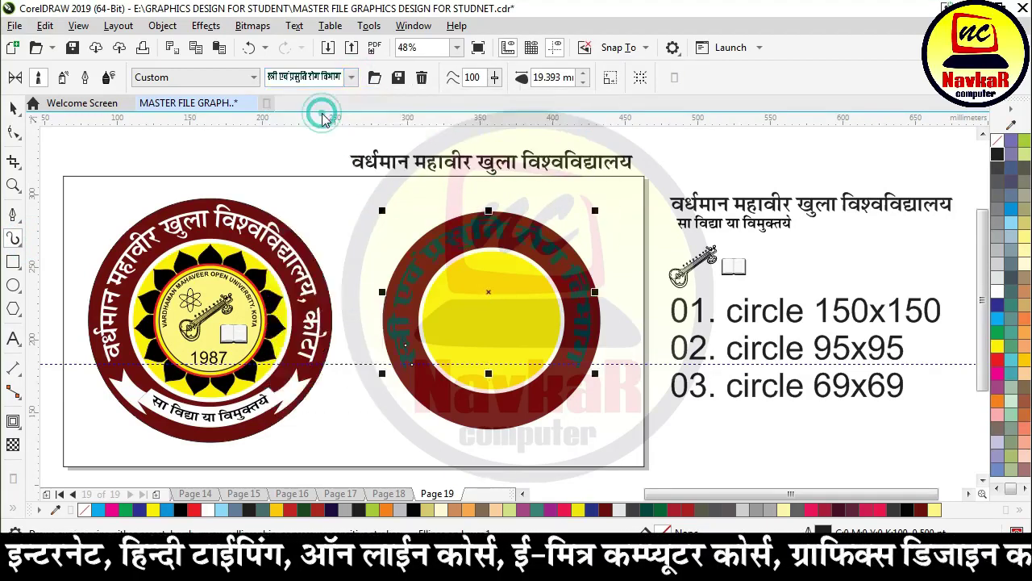
pyautogui.click(351, 77)
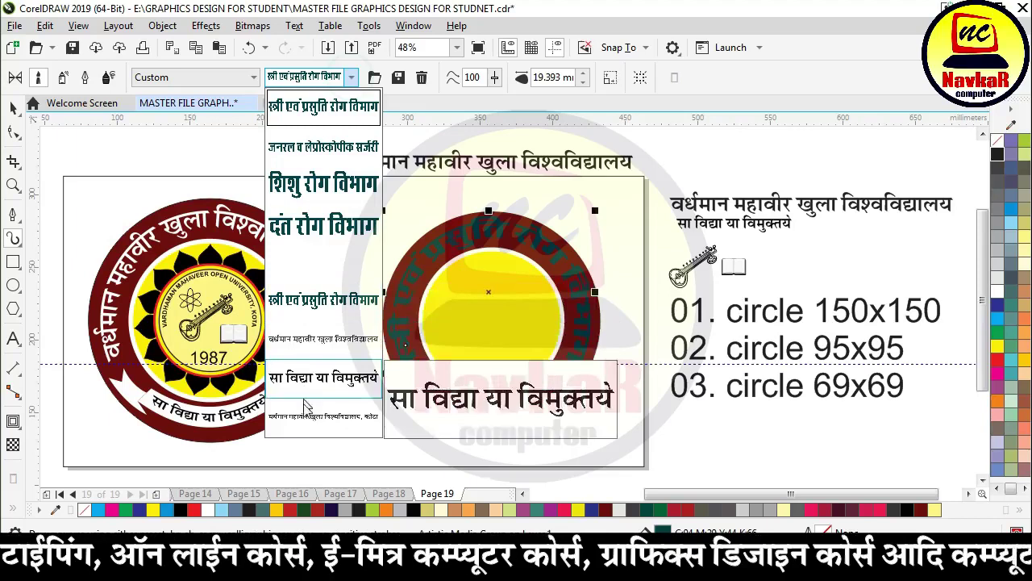
pyautogui.click(309, 425)
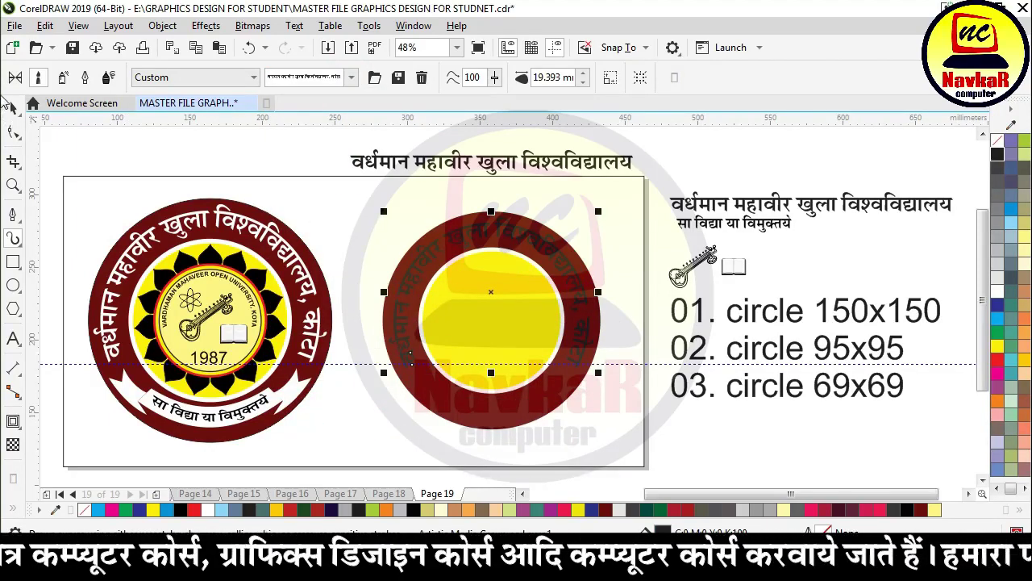
# Recolour the curved Hindi heading on the maroon ring white.
pyautogui.click(11, 106)
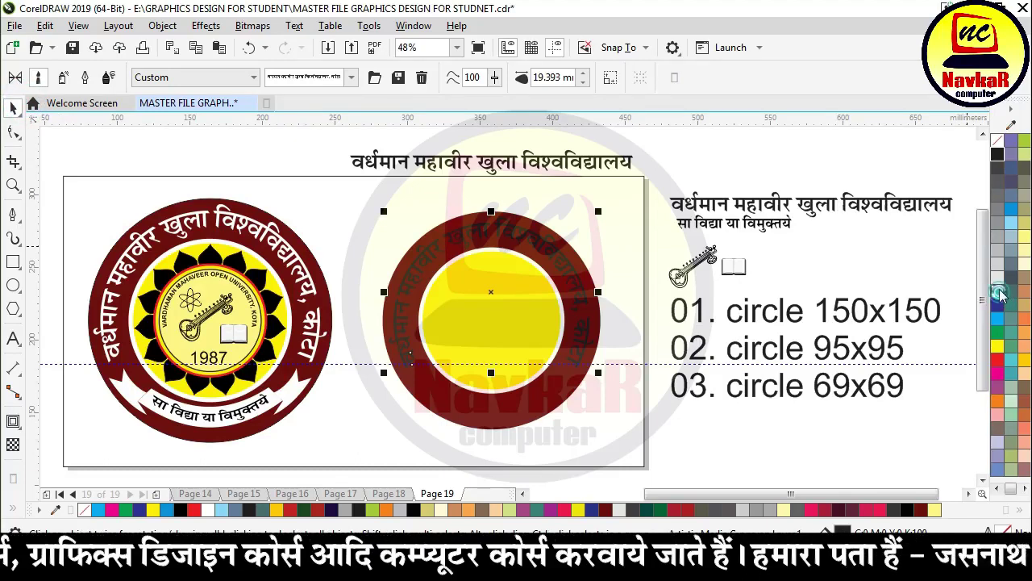
pyautogui.scroll(2, 479, 311)
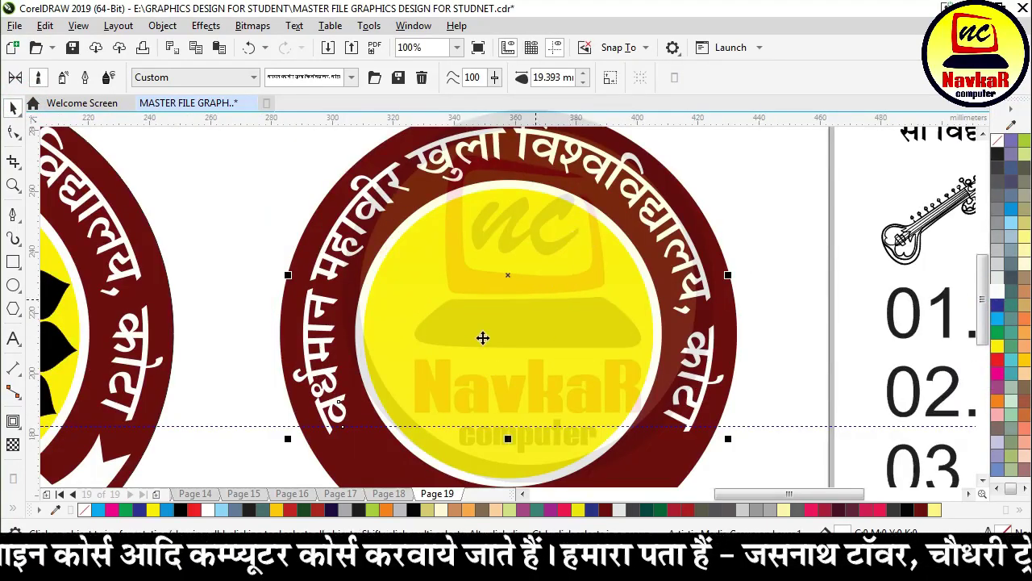
pyautogui.scroll(-2, 459, 333)
pyautogui.scroll(2, 502, 266)
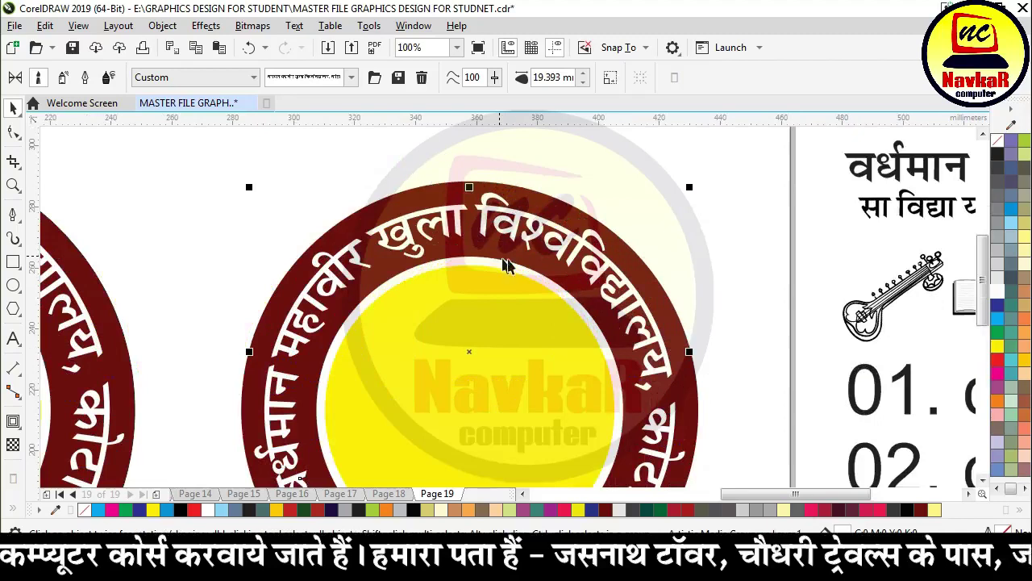
# Reduce the curved heading's Artistic Media stroke width to 18.393 mm.
pyautogui.click(583, 82)
pyautogui.click(582, 83)
pyautogui.scroll(-2, 589, 232)
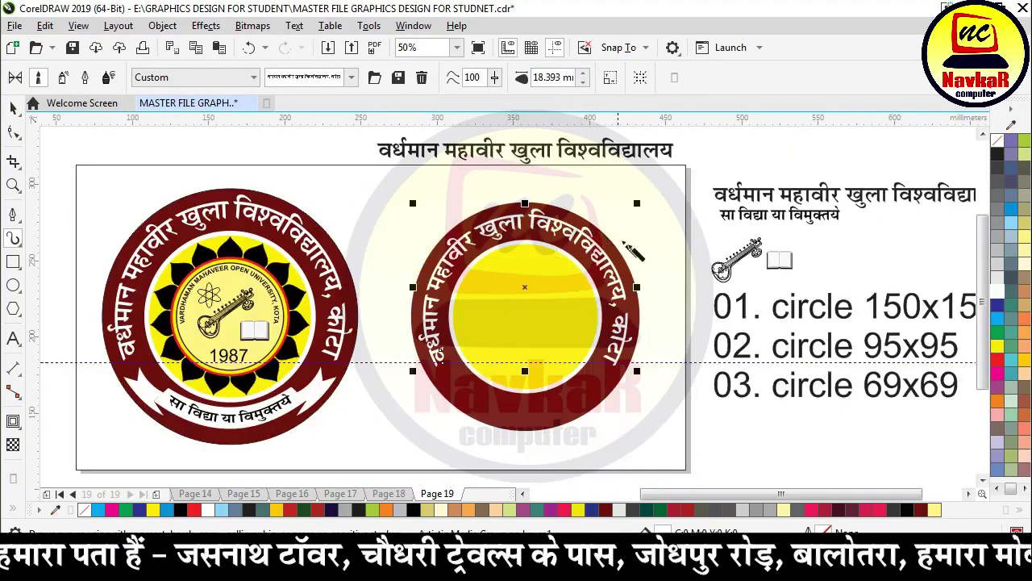
# Delete the spare straight heading text above the page.
pyautogui.click(12, 108)
pyautogui.scroll(-1, 484, 259)
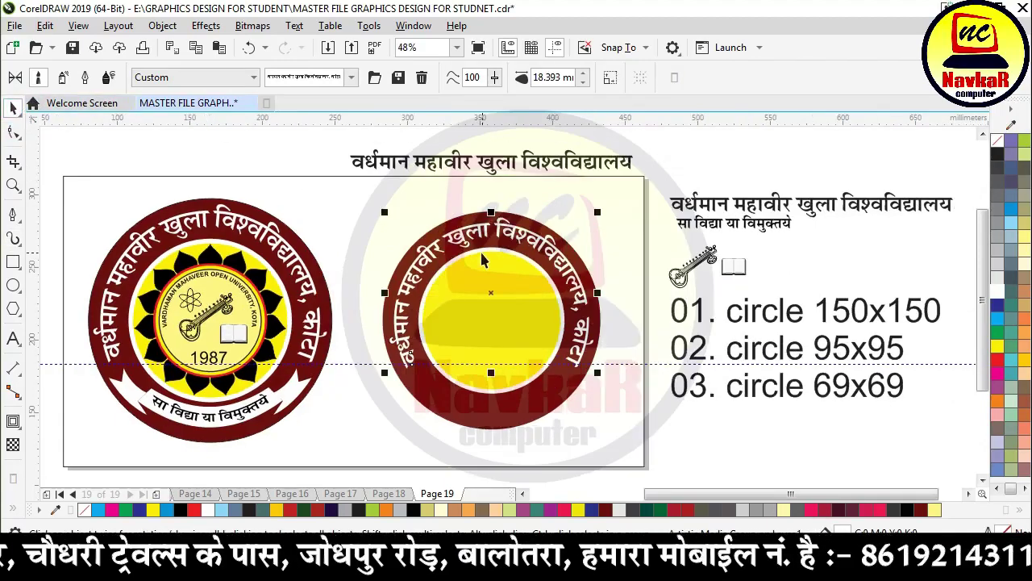
pyautogui.click(657, 145)
pyautogui.scroll(-1, 518, 252)
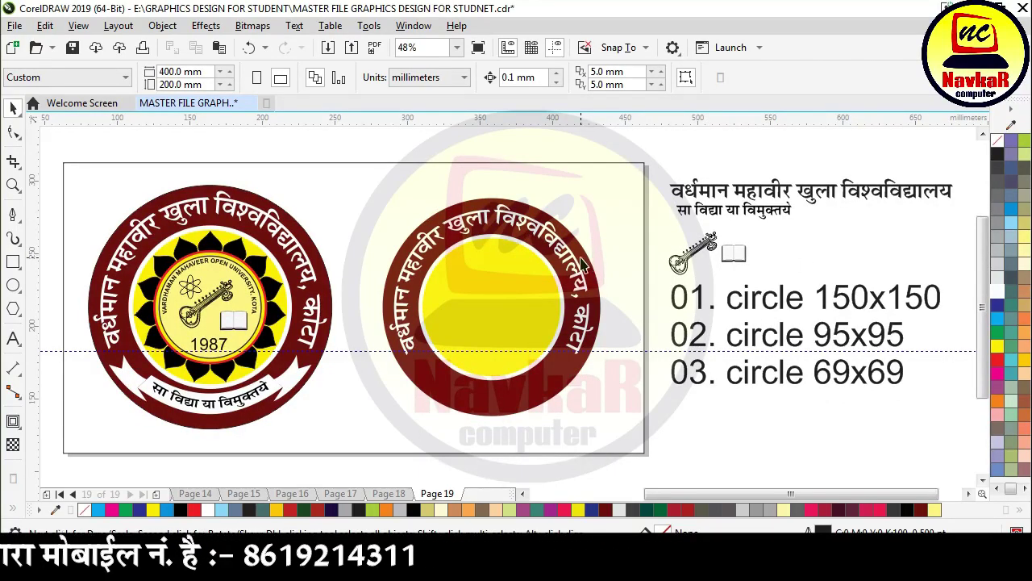
# Make a concentric copy of the maroon circle and set its size to 69 × 69 mm.
pyautogui.click(786, 382)
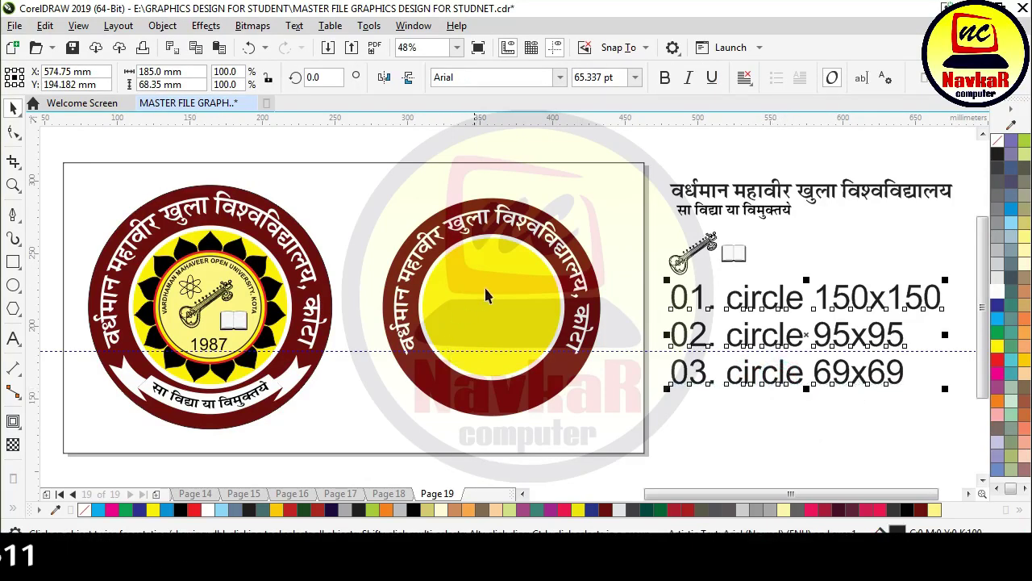
pyautogui.click(433, 220)
pyautogui.moveTo(604, 194); pyautogui.dragTo(564, 250)
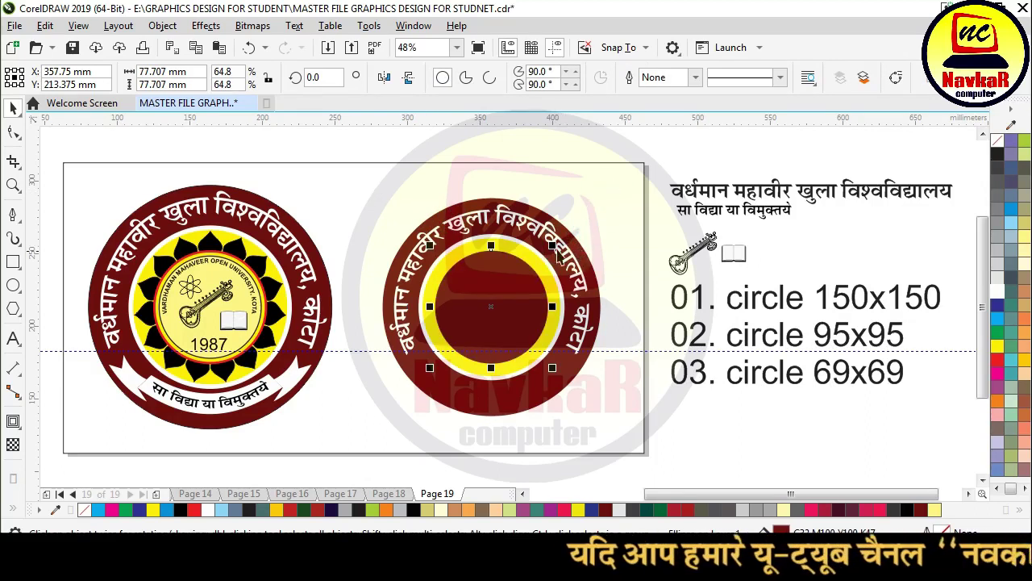
pyautogui.click(192, 72)
pyautogui.write('69')
pyautogui.press('Tab')
pyautogui.write('69')
pyautogui.press('Return')
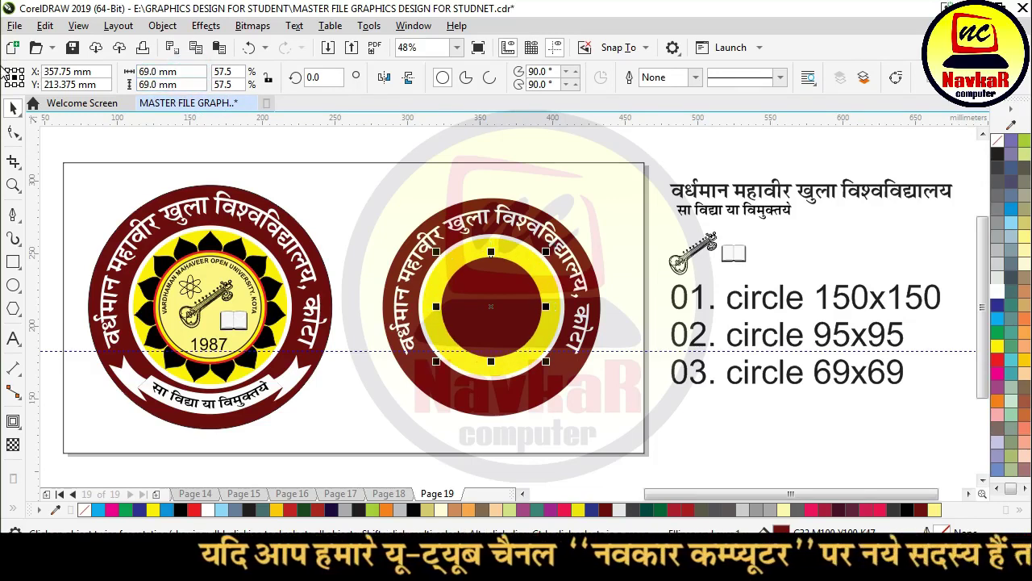
# Give the 69 mm circle a yellow fill and a red outline with rounded corners and caps, behind the fill and scaling with the object.
pyautogui.rightClick(997, 360)
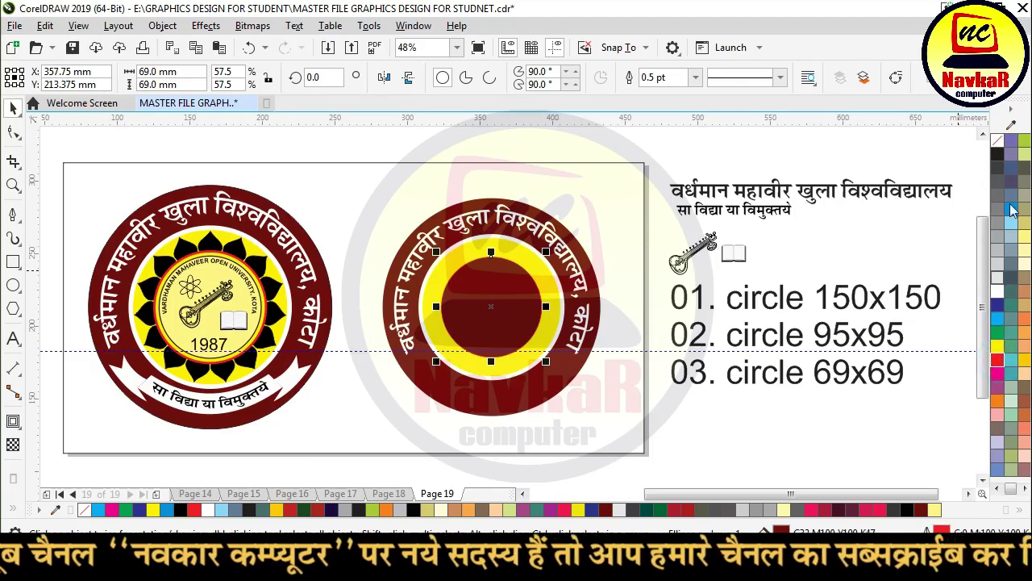
pyautogui.click(998, 140)
pyautogui.press('F12')
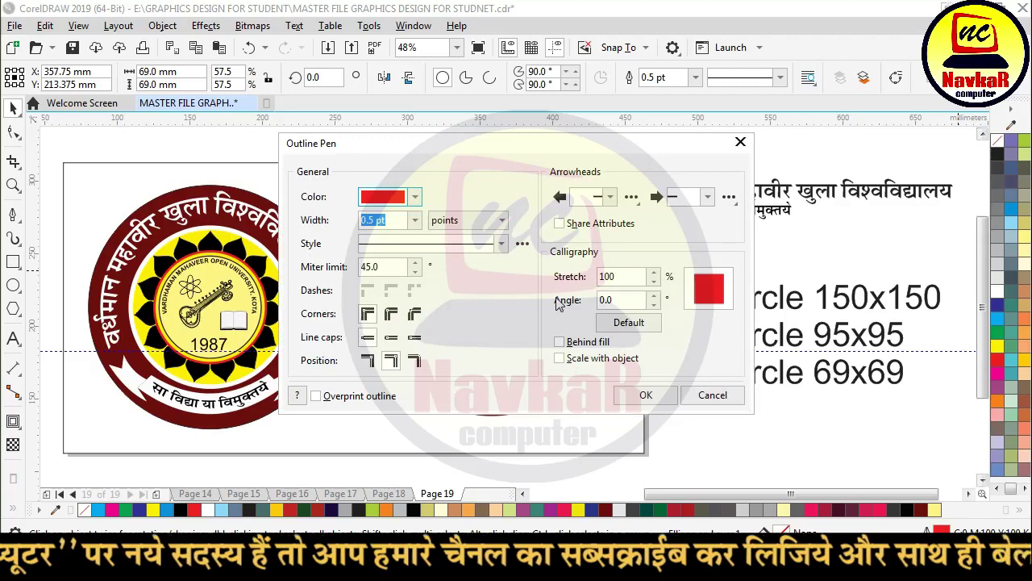
pyautogui.click(391, 337)
pyautogui.click(391, 313)
pyautogui.moveTo(425, 144); pyautogui.dragTo(686, 132)
# Set the 69 mm circle's red outline width to 10 pt.
pyautogui.click(676, 208)
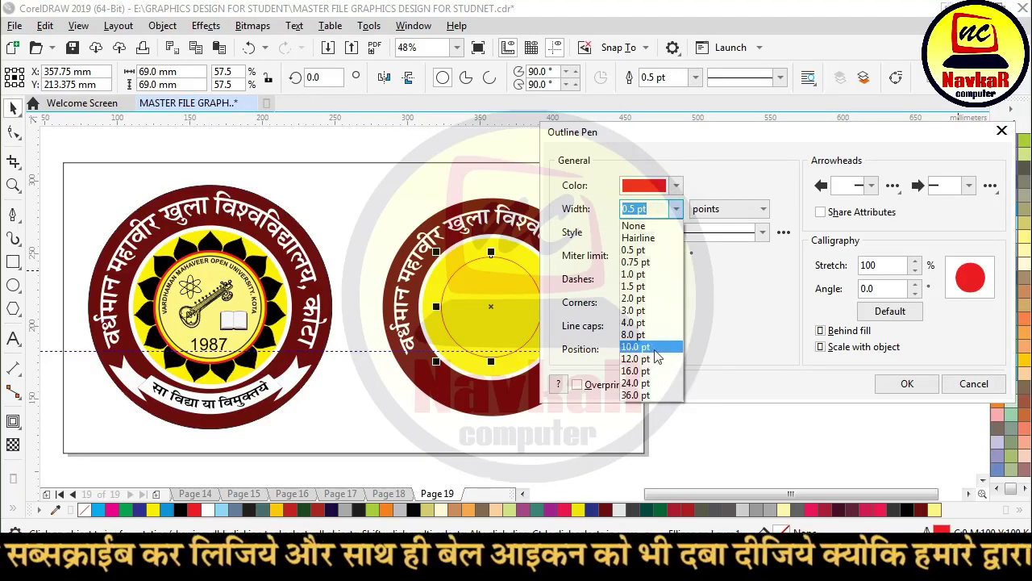
pyautogui.click(658, 362)
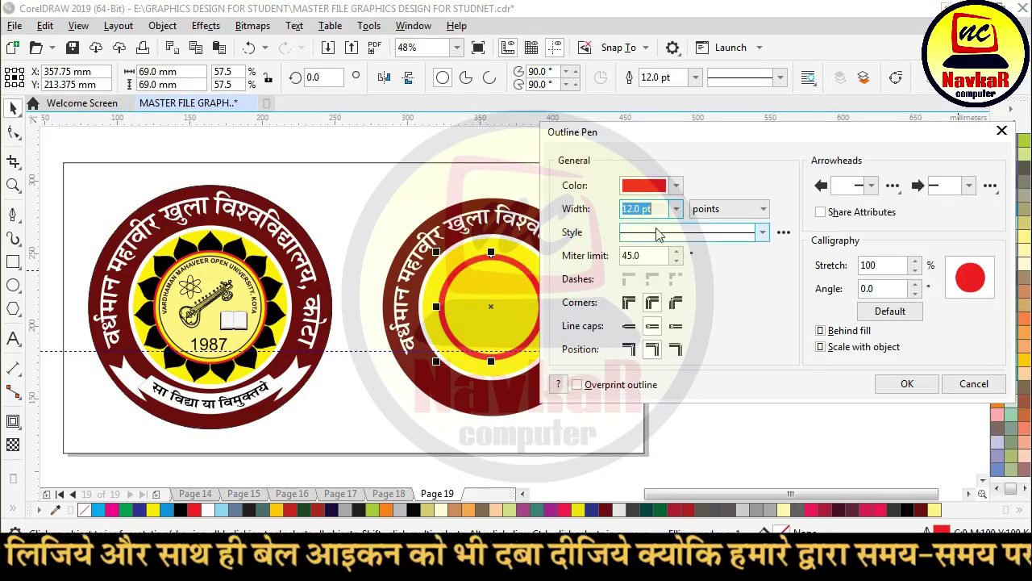
pyautogui.click(675, 208)
pyautogui.click(636, 335)
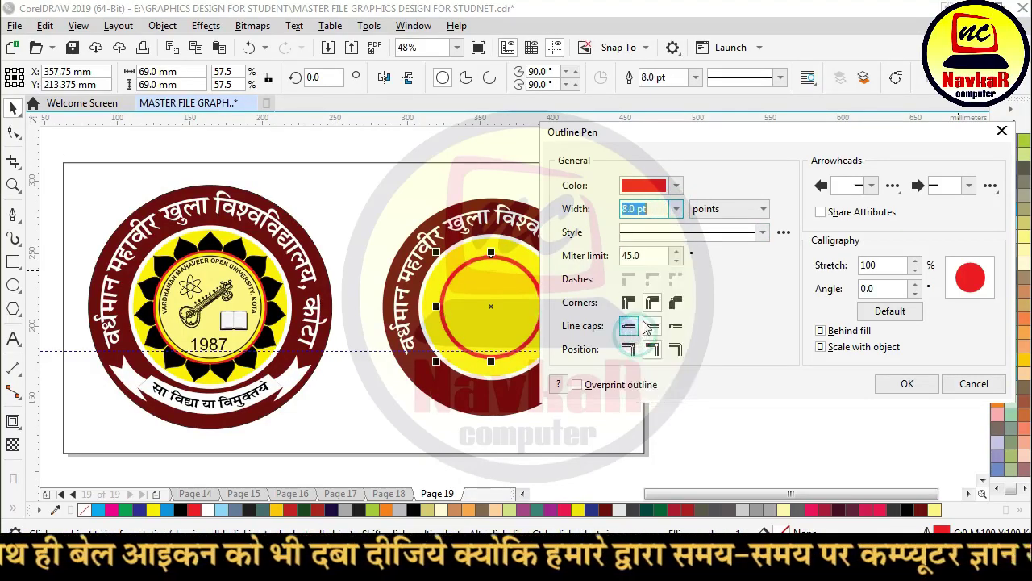
pyautogui.click(926, 392)
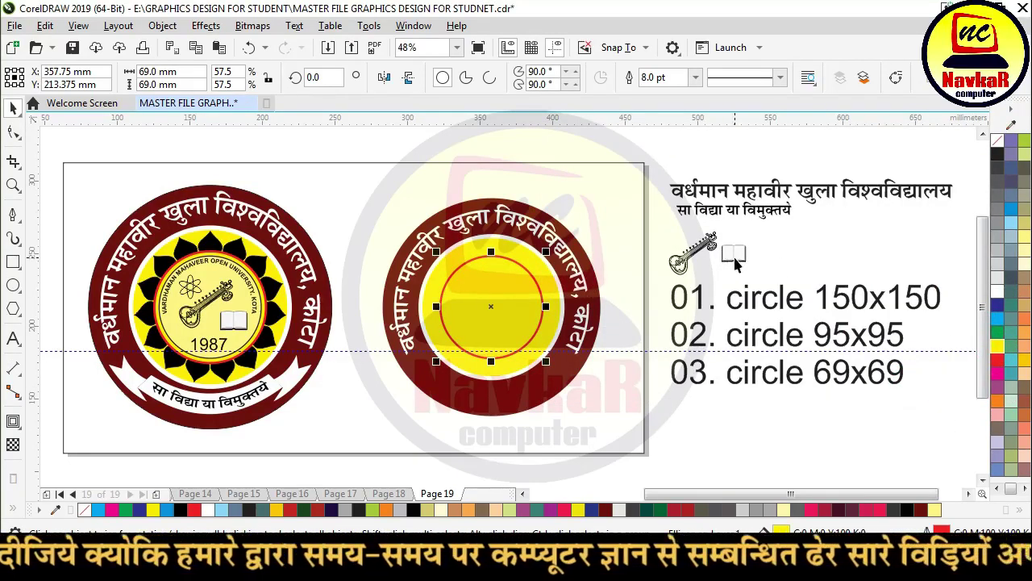
pyautogui.click(414, 220)
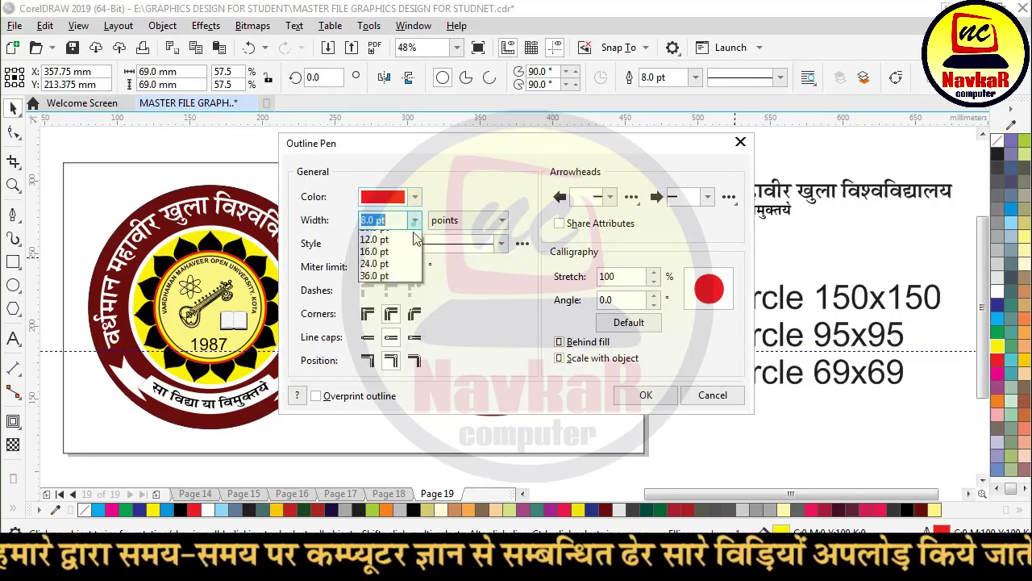
pyautogui.click(389, 358)
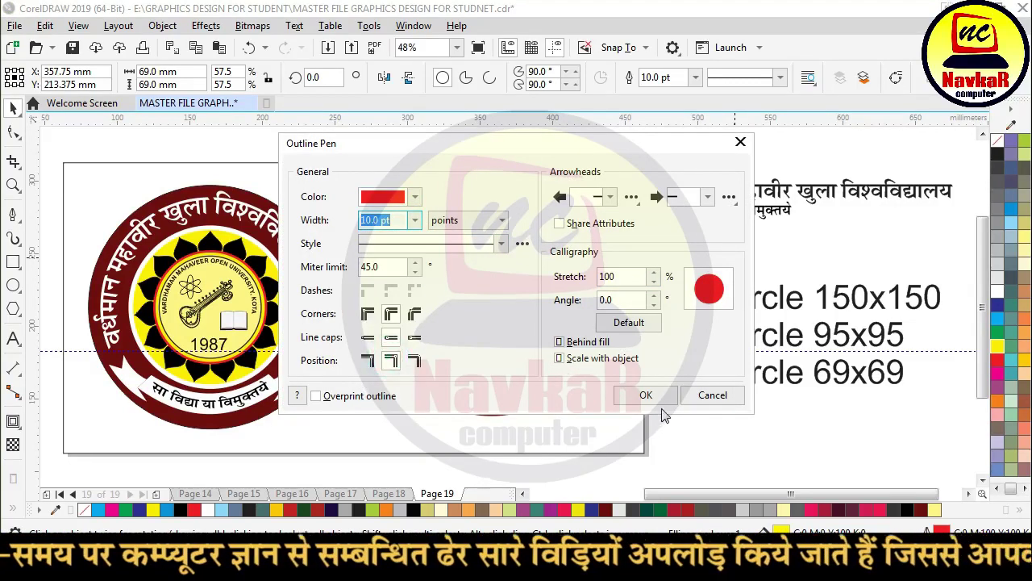
pyautogui.click(646, 395)
pyautogui.click(642, 136)
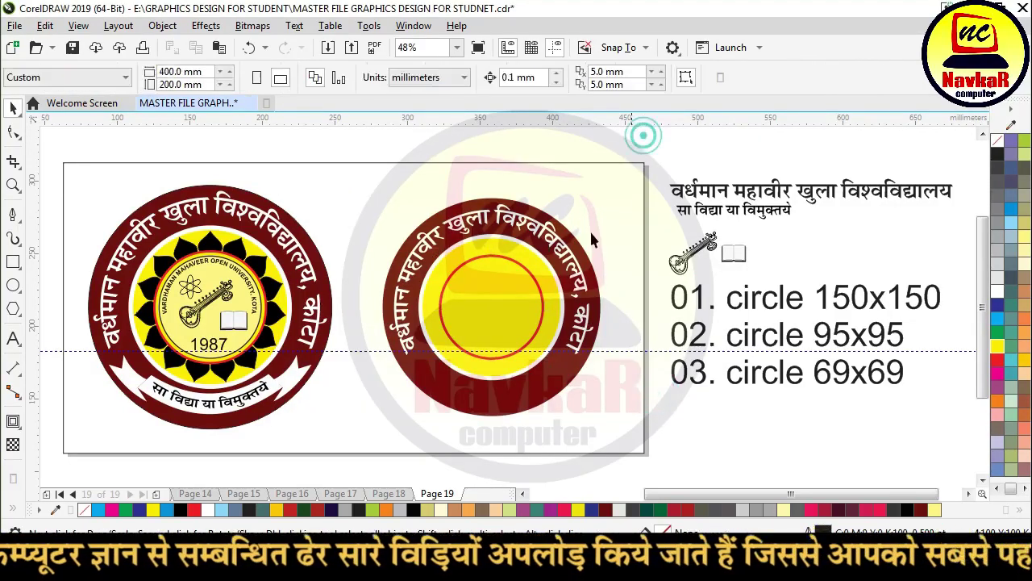
# Make a concentric copy of the red-outlined circle about 63 mm across and set its outline width to 1 pt.
pyautogui.click(498, 283)
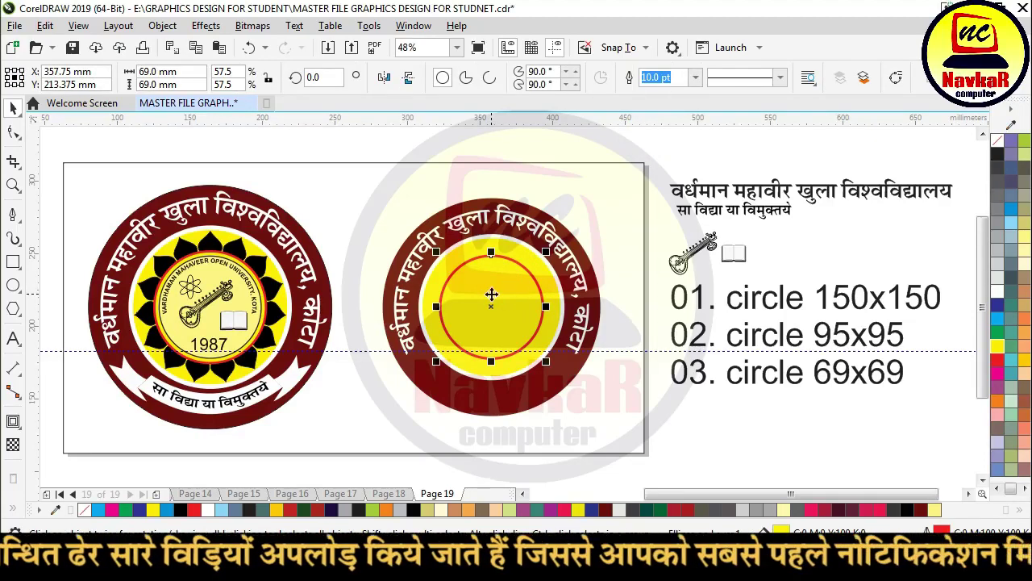
pyautogui.scroll(2, 491, 294)
pyautogui.moveTo(601, 212); pyautogui.dragTo(589, 230)
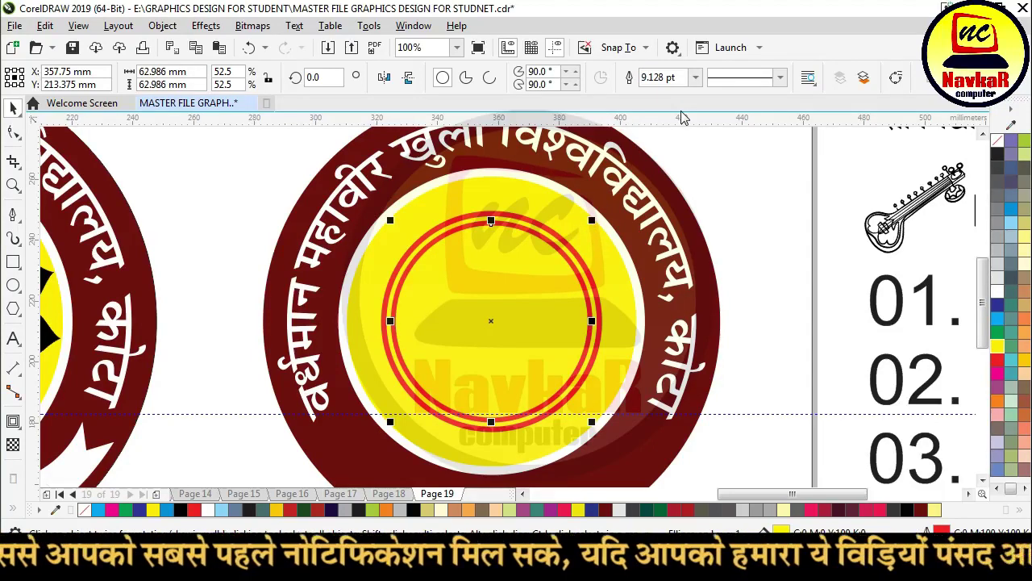
pyautogui.press('F12')
pyautogui.click(415, 220)
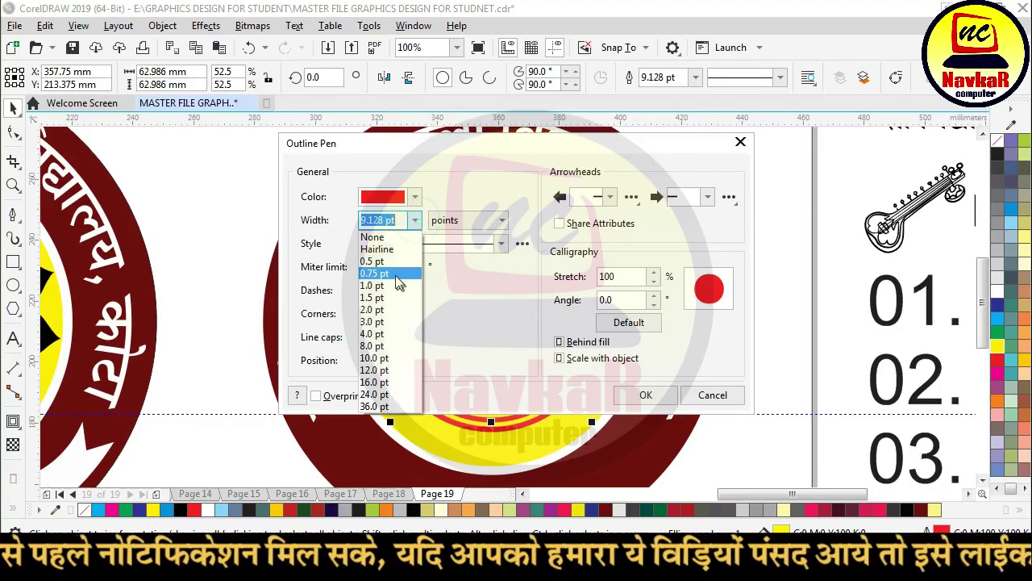
pyautogui.click(398, 286)
pyautogui.click(646, 394)
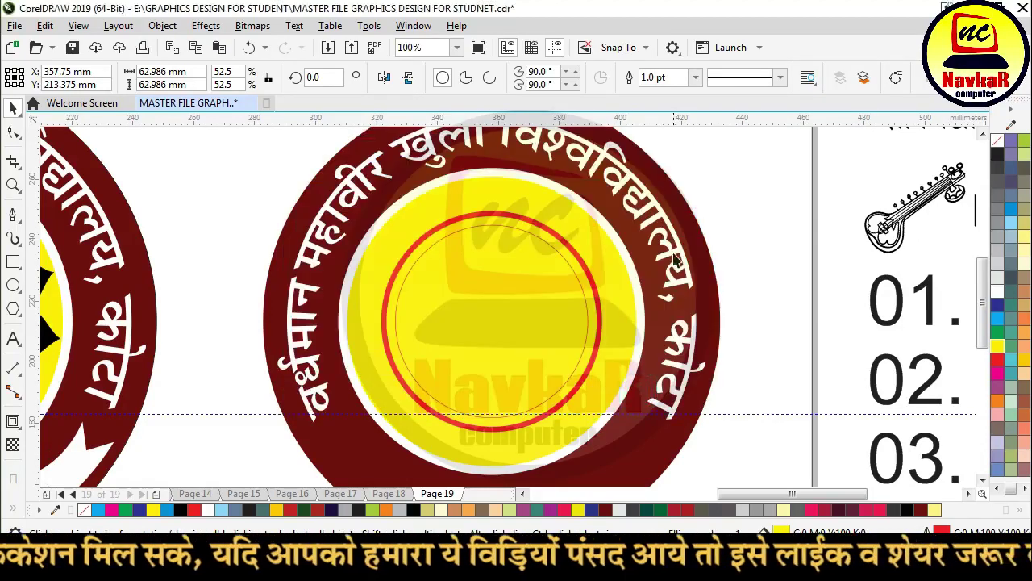
# Change the innermost circle's outline to black with a width of 4 pt.
pyautogui.scroll(-2, 676, 258)
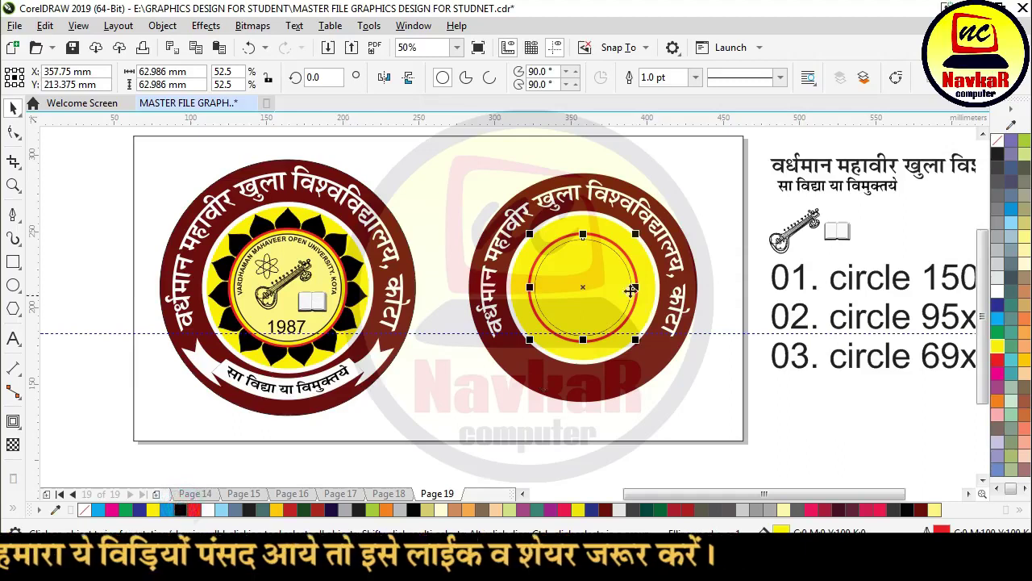
pyautogui.press('F12')
pyautogui.click(415, 220)
pyautogui.click(375, 334)
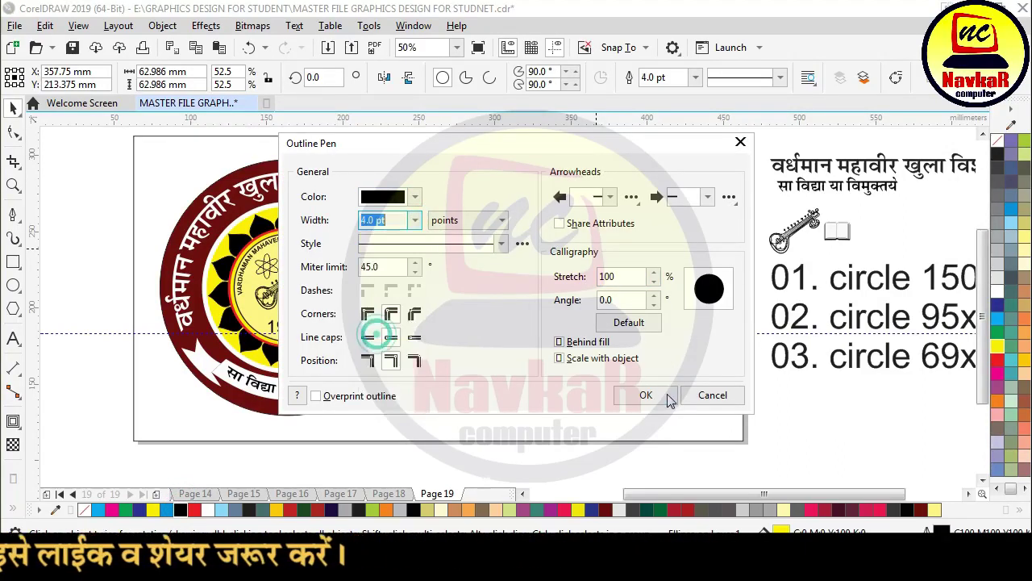
pyautogui.click(666, 394)
pyautogui.press('F4')
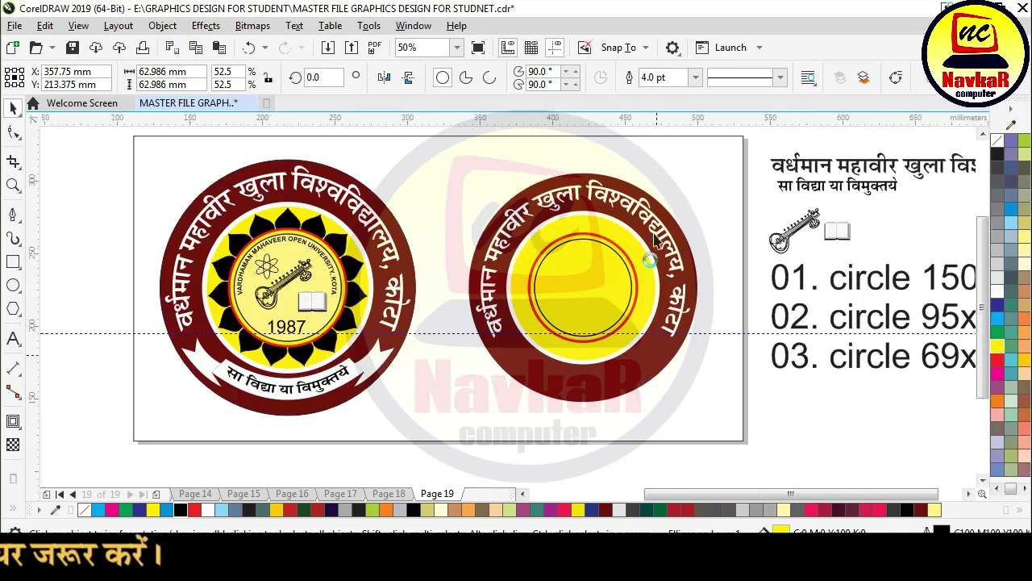
pyautogui.click(674, 153)
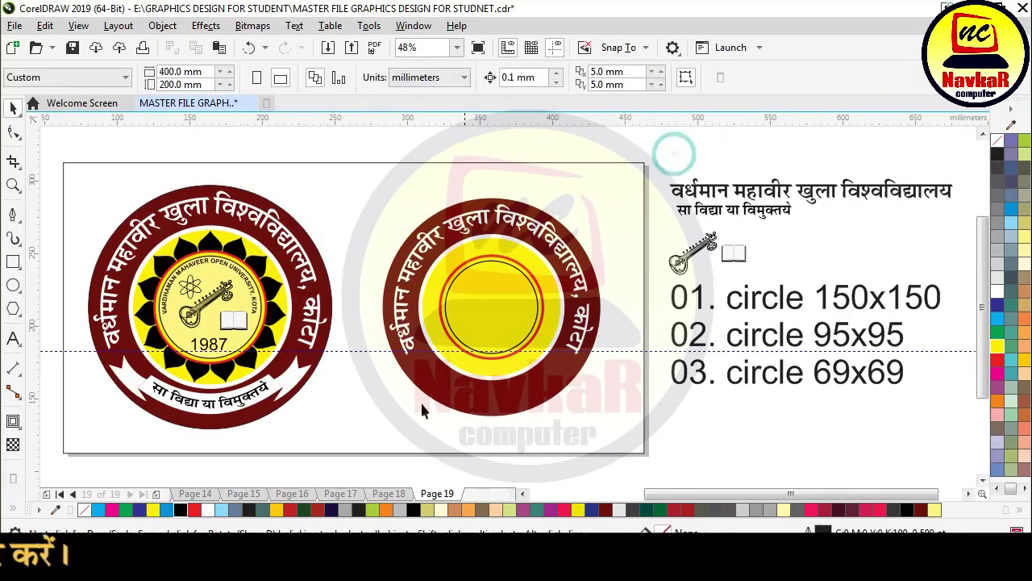
# Fill the innermost circle with pale yellow.
pyautogui.click(497, 317)
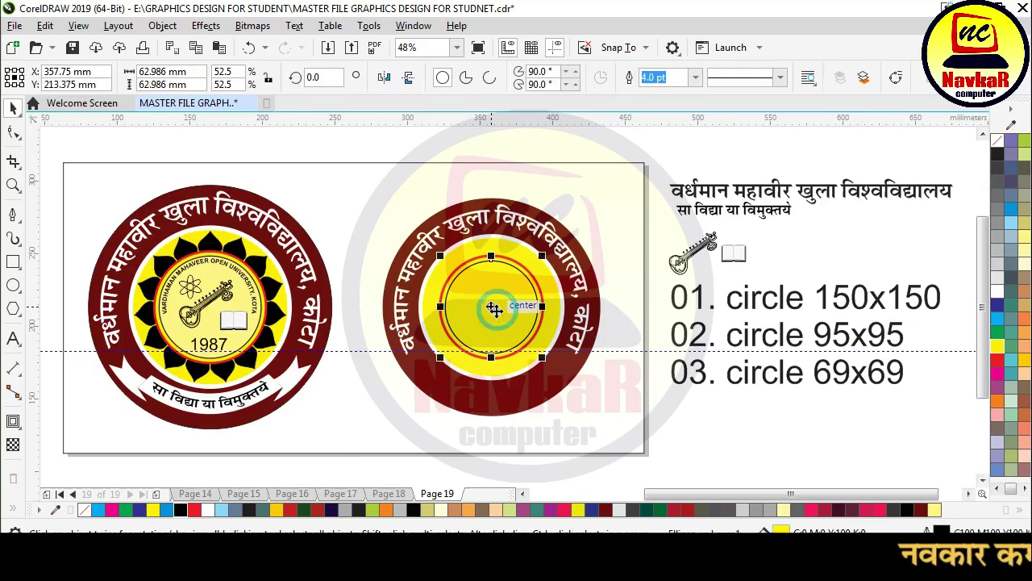
pyautogui.click(933, 509)
pyautogui.click(790, 435)
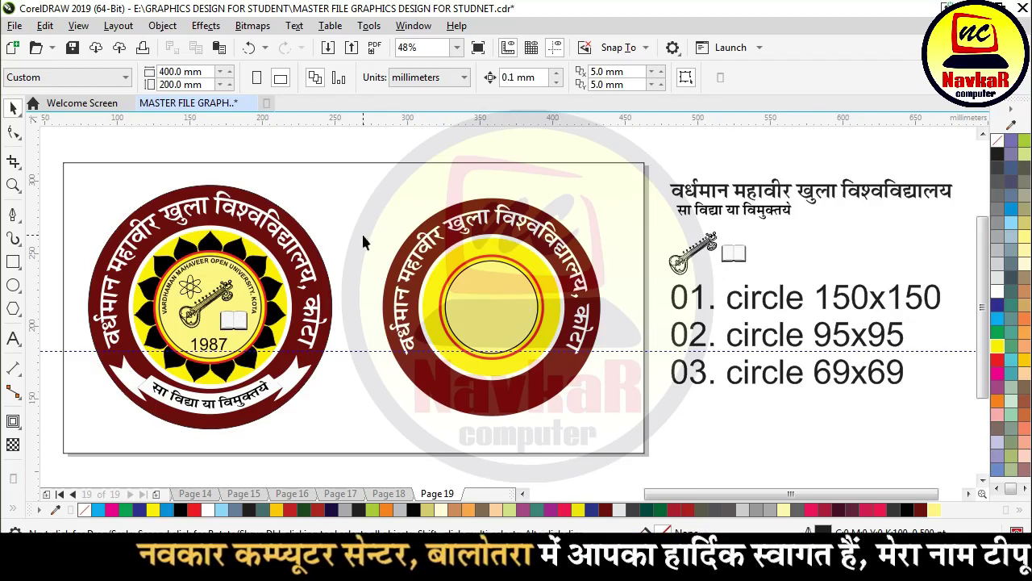
# Draw a square about 21 mm wide and move it over the upper part of the yellow ring in the new logo.
pyautogui.click(13, 262)
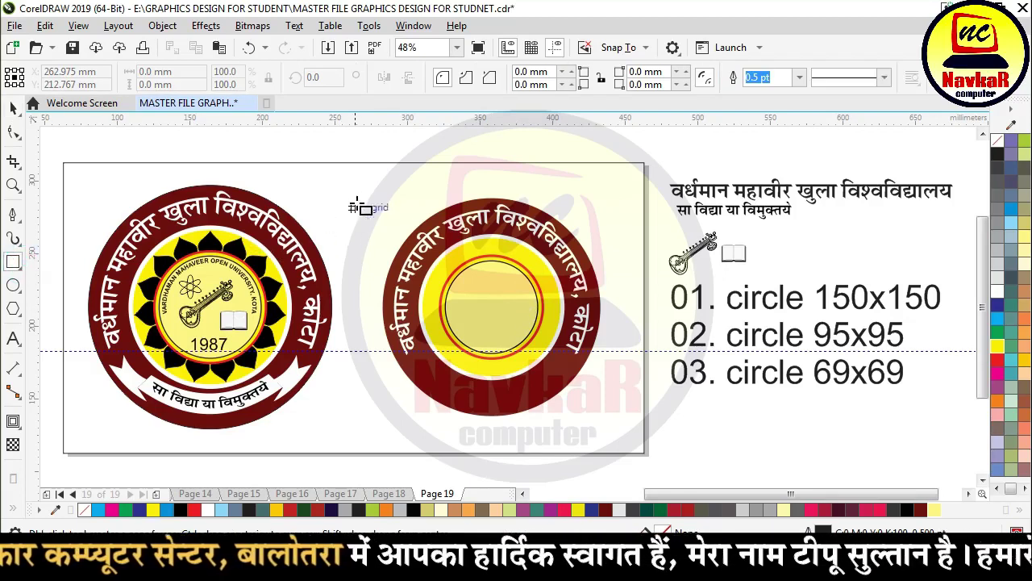
pyautogui.moveTo(358, 194); pyautogui.dragTo(394, 229)
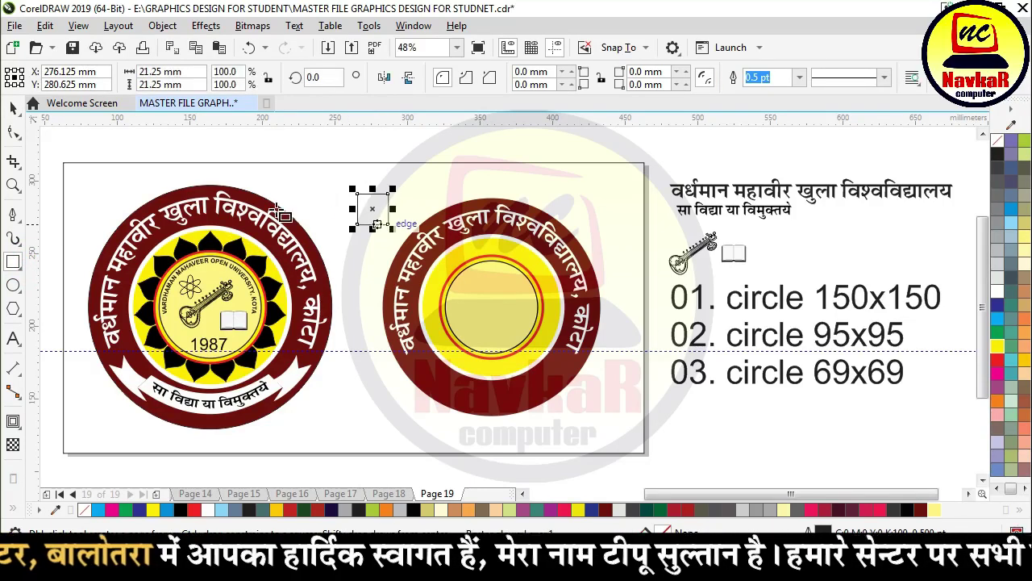
pyautogui.click(13, 107)
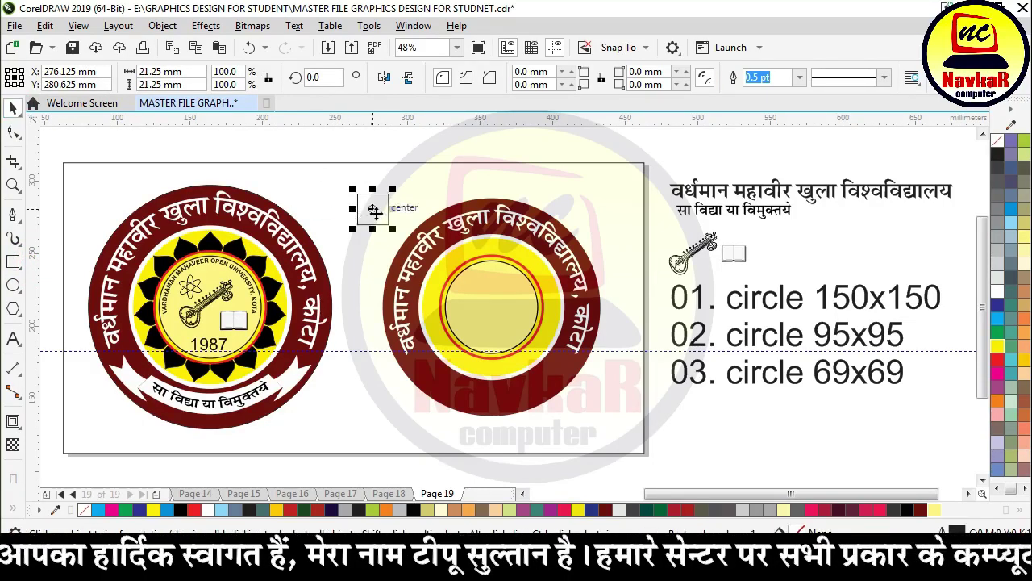
pyautogui.scroll(2, 375, 209)
pyautogui.moveTo(376, 205); pyautogui.dragTo(626, 286)
# Resize the square to 12 mm wide and 12 mm high.
pyautogui.click(161, 71)
pyautogui.write('12')
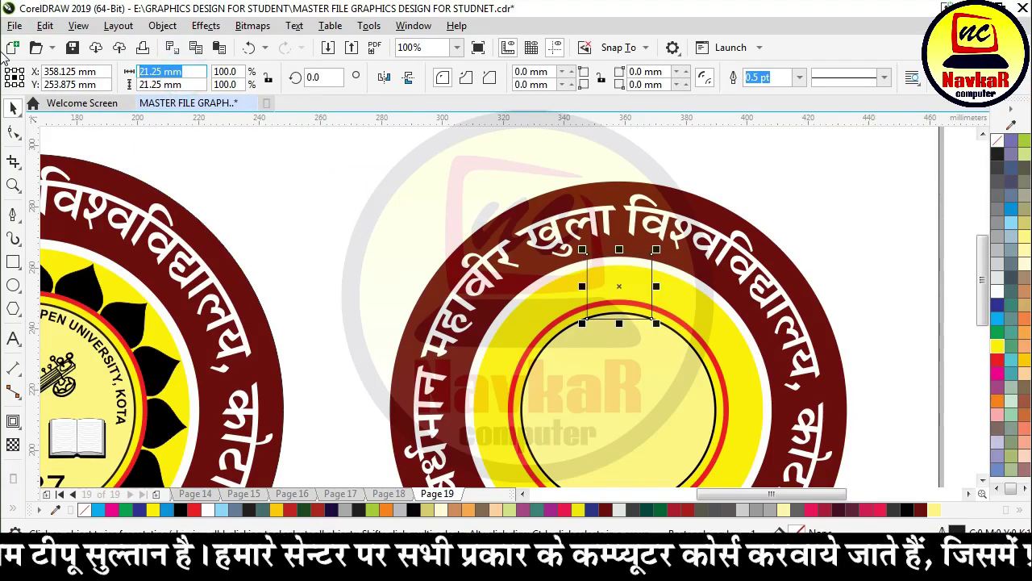
pyautogui.press('Tab')
pyautogui.write('12')
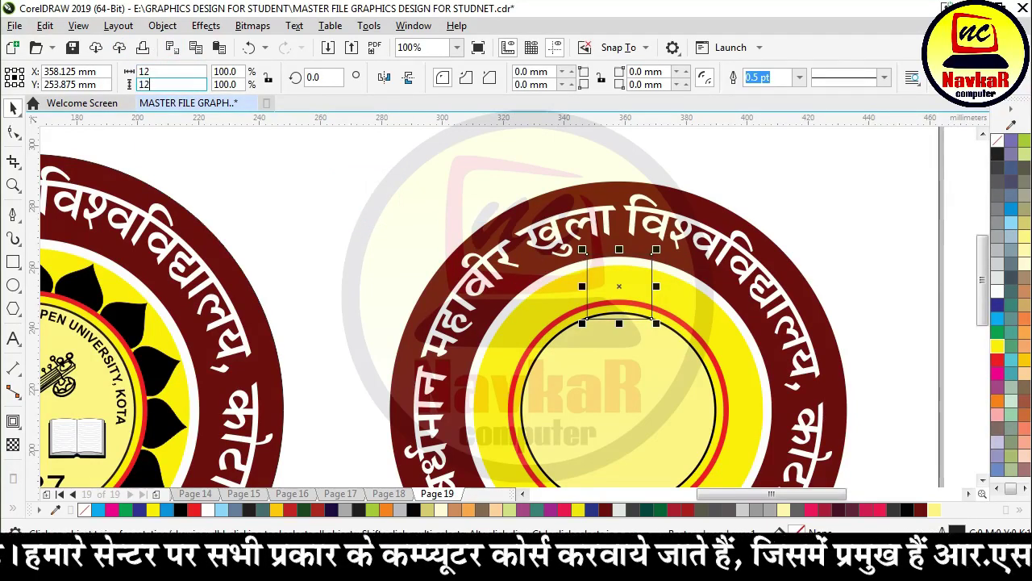
pyautogui.press('Return')
# Convert the 12 mm square to curves and place a vertical guideline through its centre.
pyautogui.scroll(2, 638, 287)
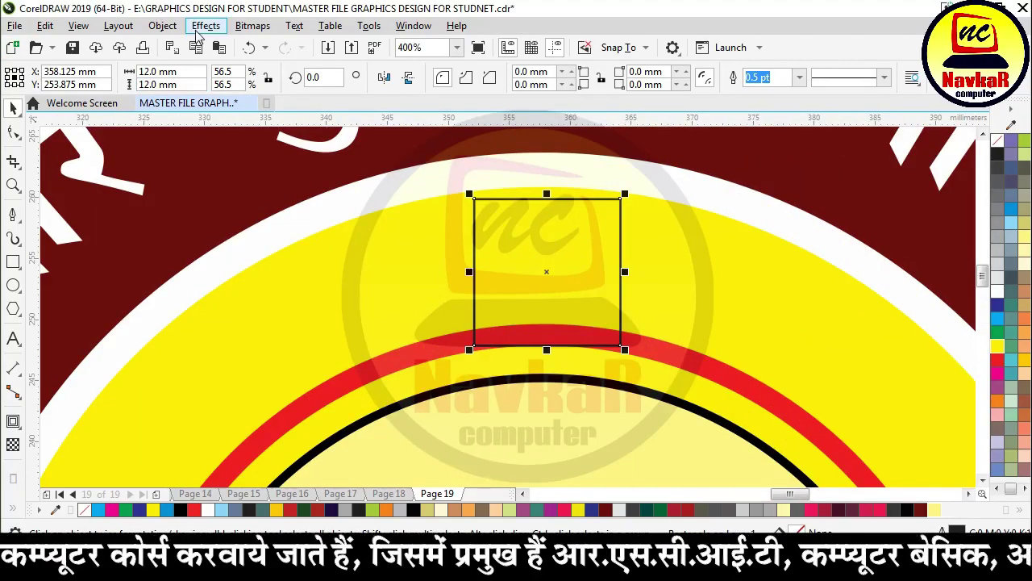
pyautogui.click(162, 25)
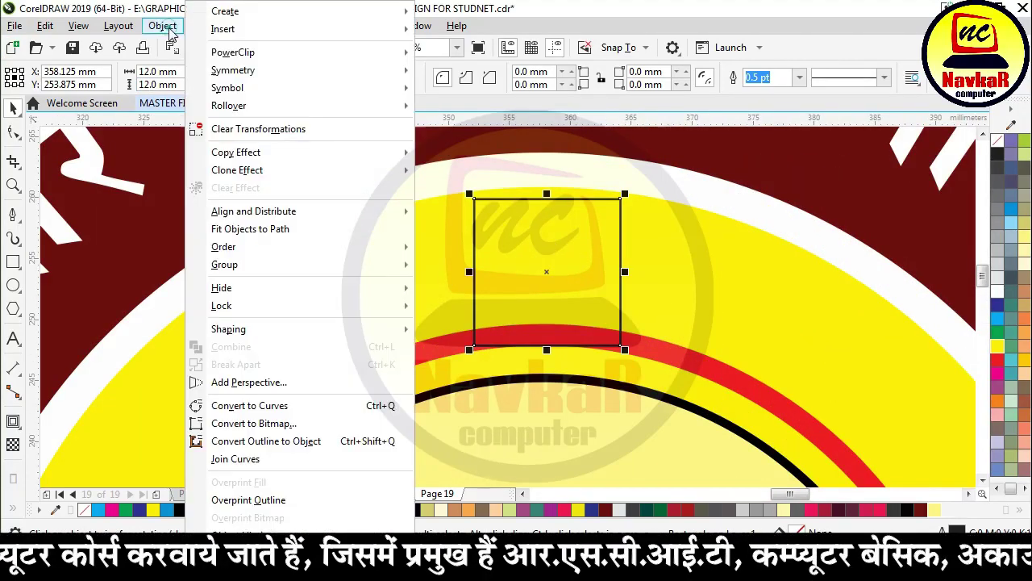
pyautogui.click(275, 405)
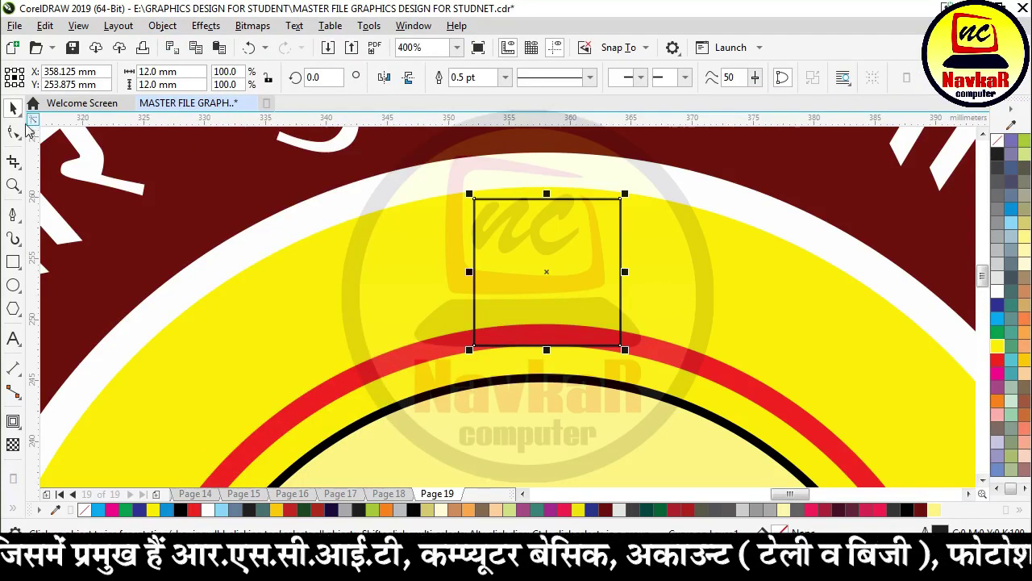
pyautogui.moveTo(35, 268); pyautogui.dragTo(547, 270)
pyautogui.click(524, 258)
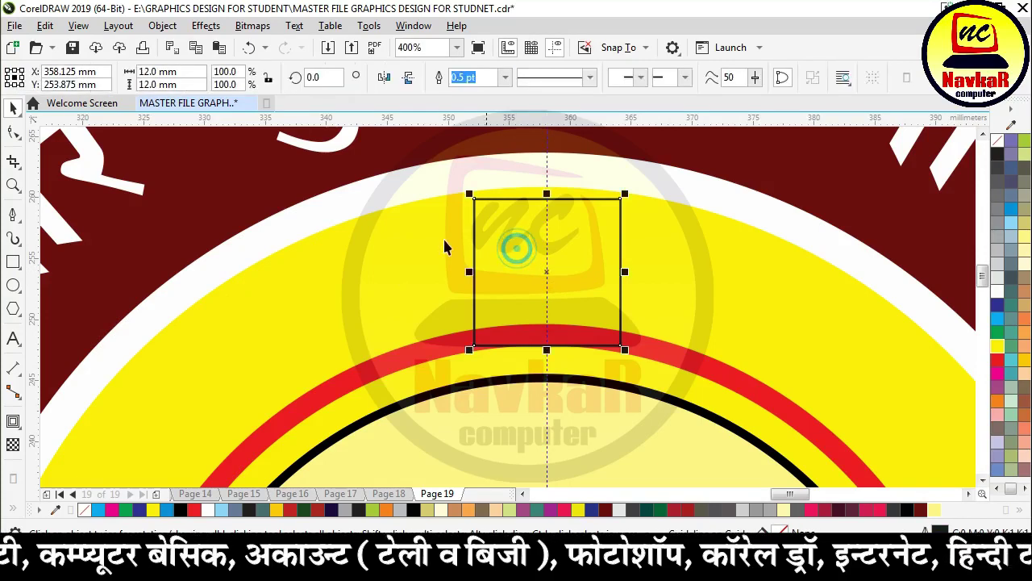
# Add a node to the square's upper edge where the vertical guideline crosses it.
pyautogui.click(14, 131)
pyautogui.scroll(2, 558, 208)
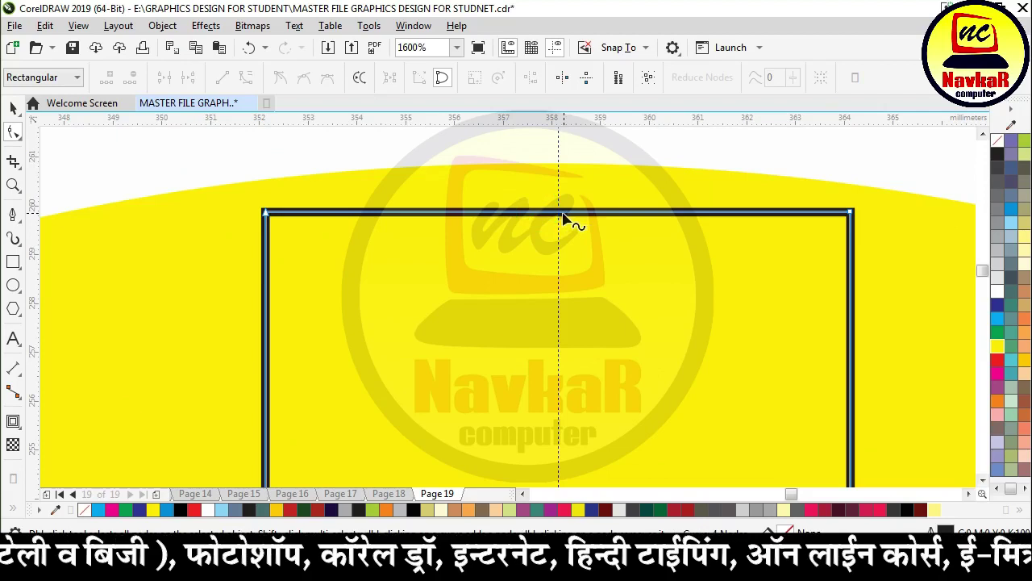
pyautogui.rightClick(560, 216)
pyautogui.click(566, 223)
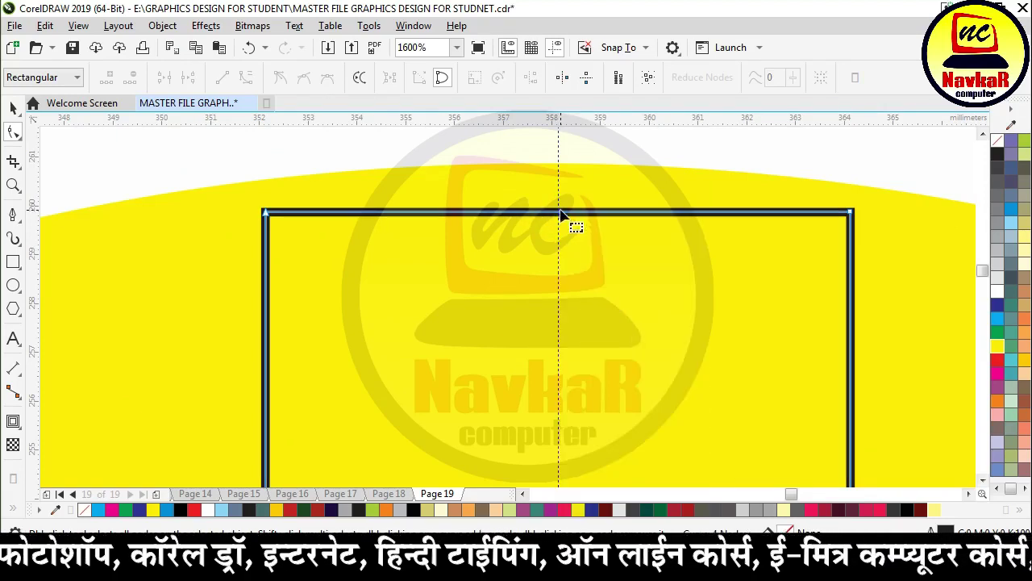
pyautogui.rightClick(560, 216)
pyautogui.click(567, 222)
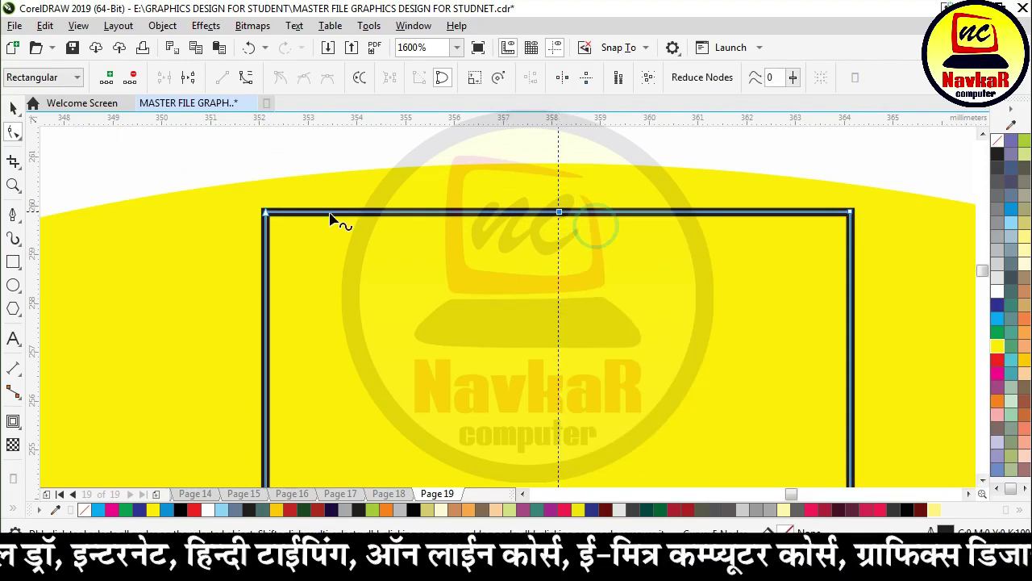
# Delete the square's two upper corner nodes to turn it into a triangle with its apex on the guideline.
pyautogui.press('Delete')
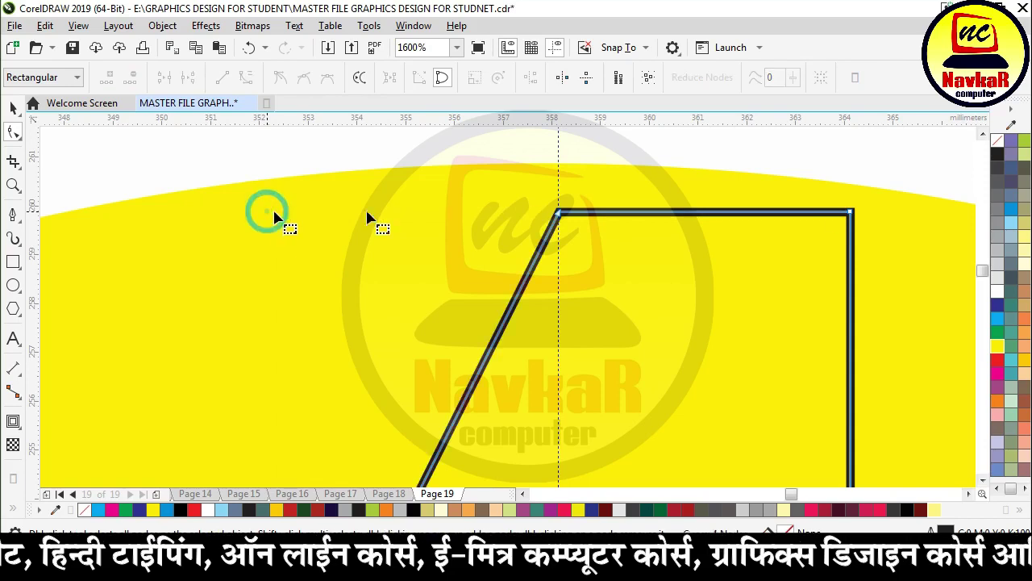
pyautogui.click(851, 213)
pyautogui.press('Delete')
pyautogui.scroll(-2, 617, 210)
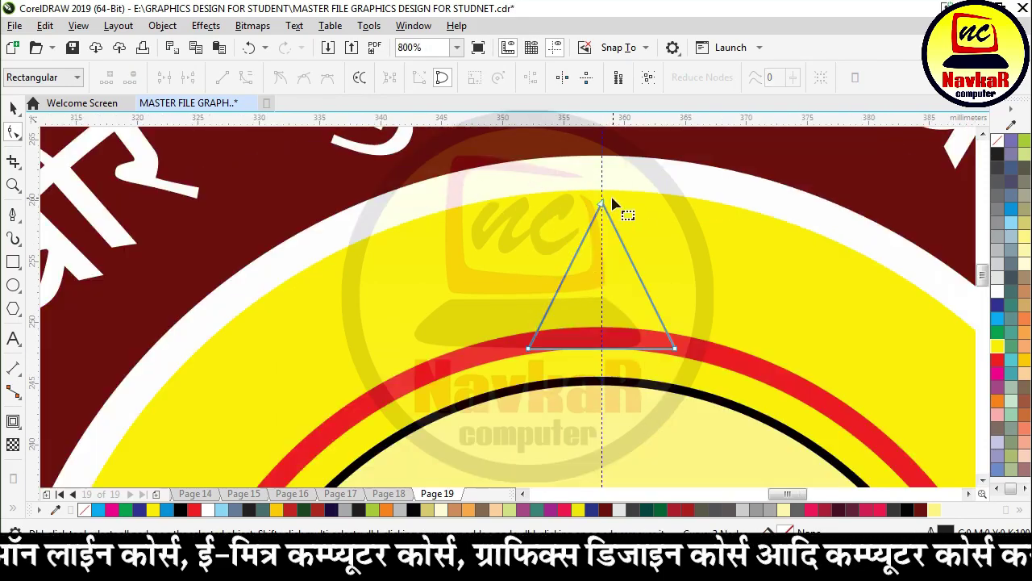
# Convert the triangle's left side to a curve and bulge its lower part outward into a petal edge.
pyautogui.scroll(-1, 637, 231)
pyautogui.scroll(2, 617, 231)
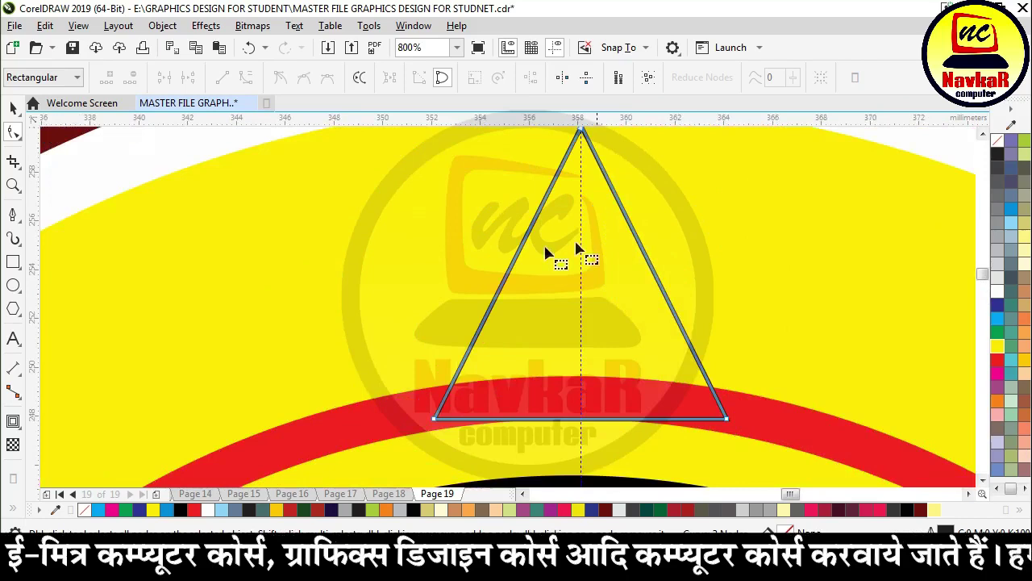
pyautogui.click(510, 271)
pyautogui.rightClick(510, 269)
pyautogui.click(548, 360)
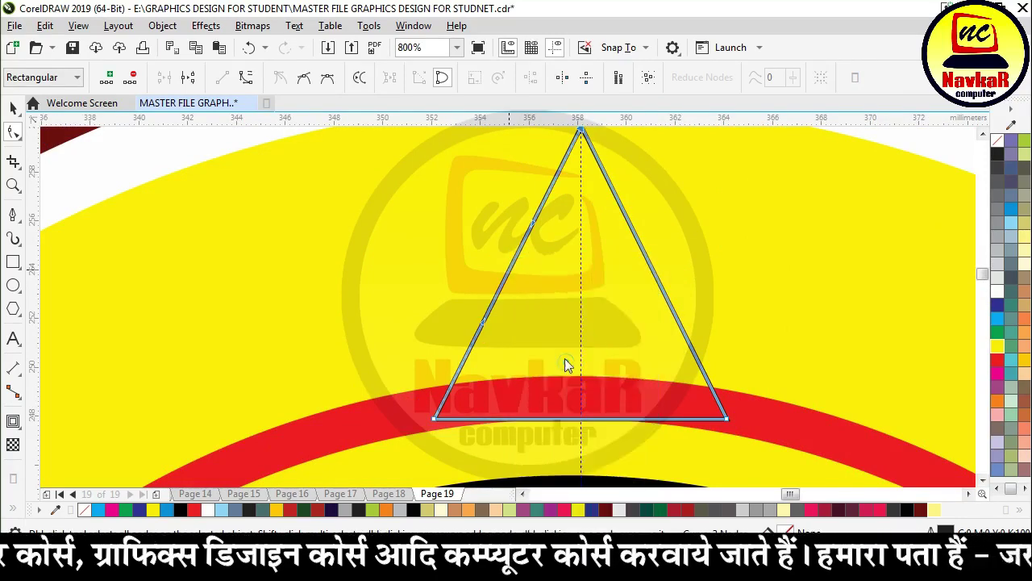
pyautogui.moveTo(484, 325); pyautogui.dragTo(339, 295)
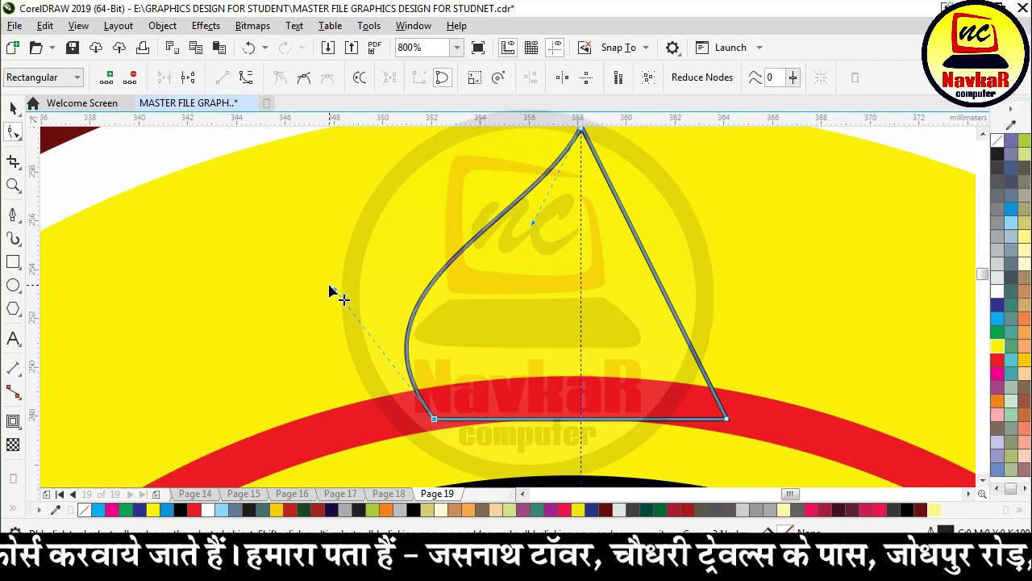
# Convert the triangle's right side to a curve and bulge it outward to mirror the left petal edge.
pyautogui.click(676, 316)
pyautogui.rightClick(676, 317)
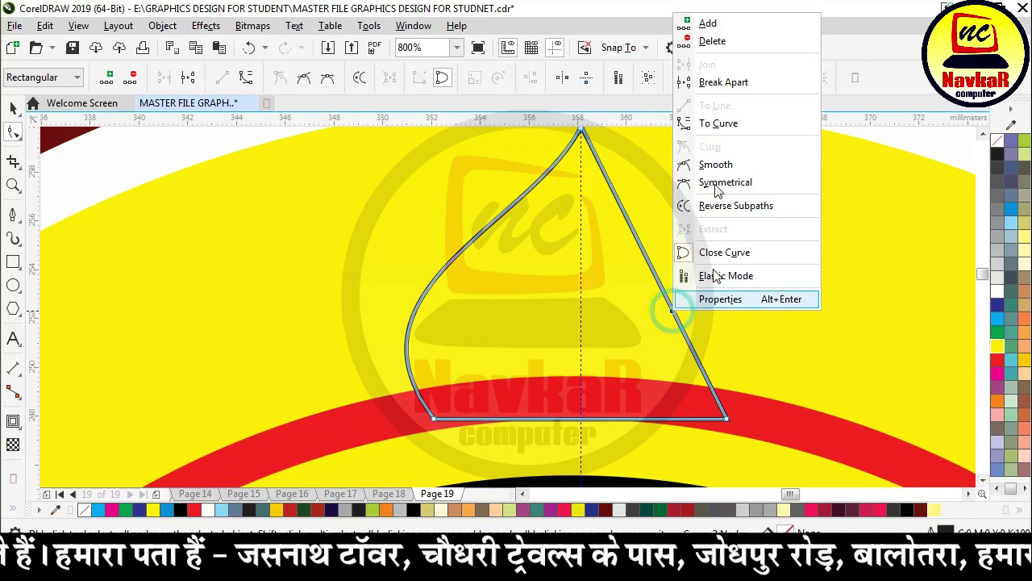
pyautogui.click(716, 120)
pyautogui.moveTo(680, 324); pyautogui.dragTo(815, 294)
pyautogui.scroll(-1, 438, 279)
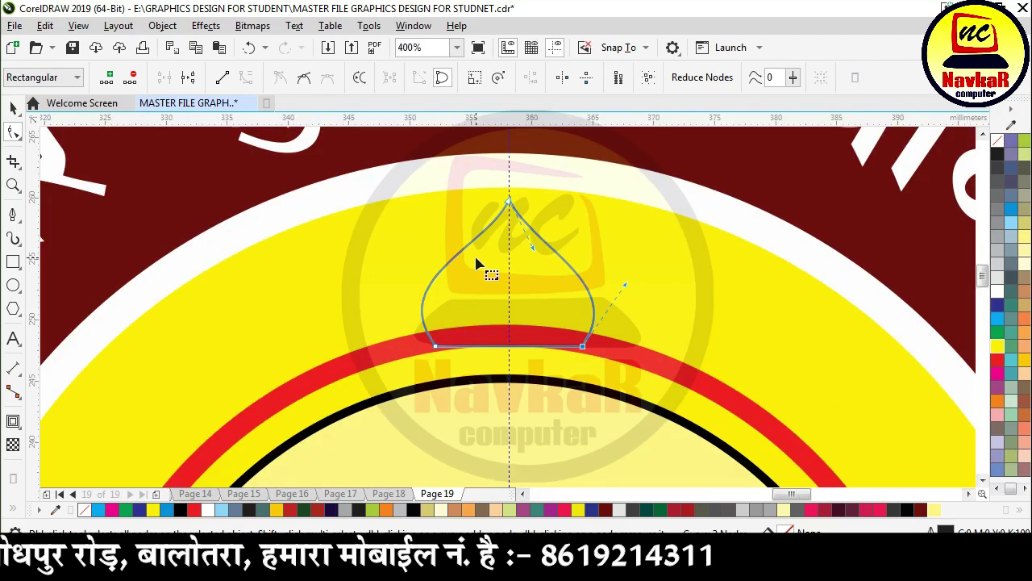
# Fill the finished petal shape with black.
pyautogui.click(12, 112)
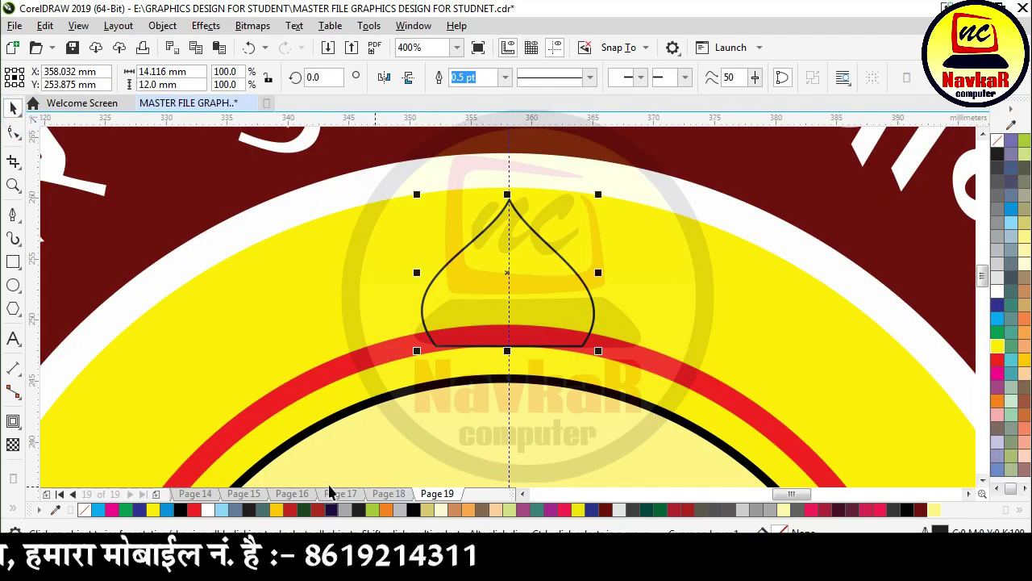
pyautogui.click(180, 509)
pyautogui.scroll(-2, 438, 272)
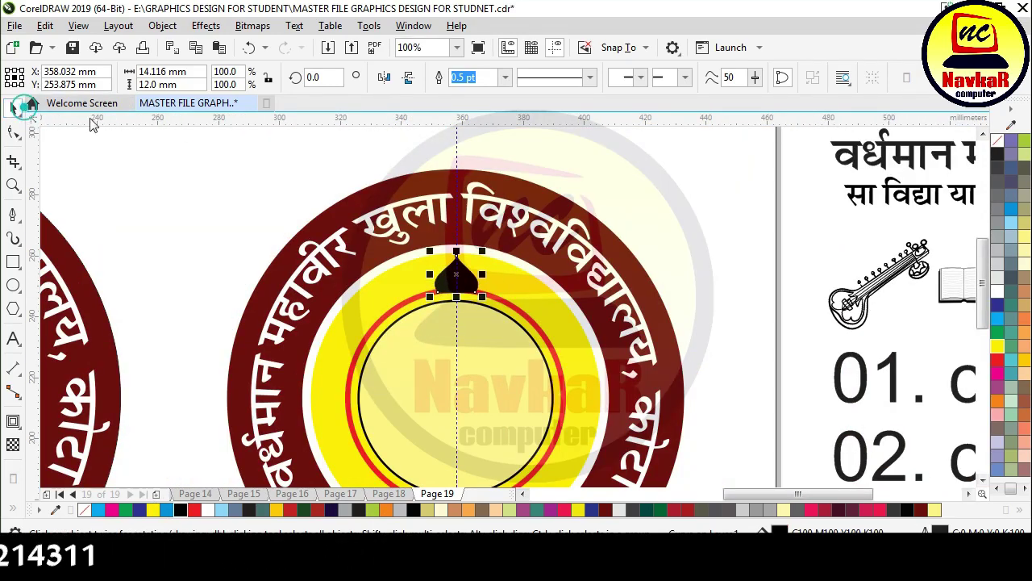
pyautogui.scroll(2, 463, 312)
pyautogui.scroll(-1, 453, 225)
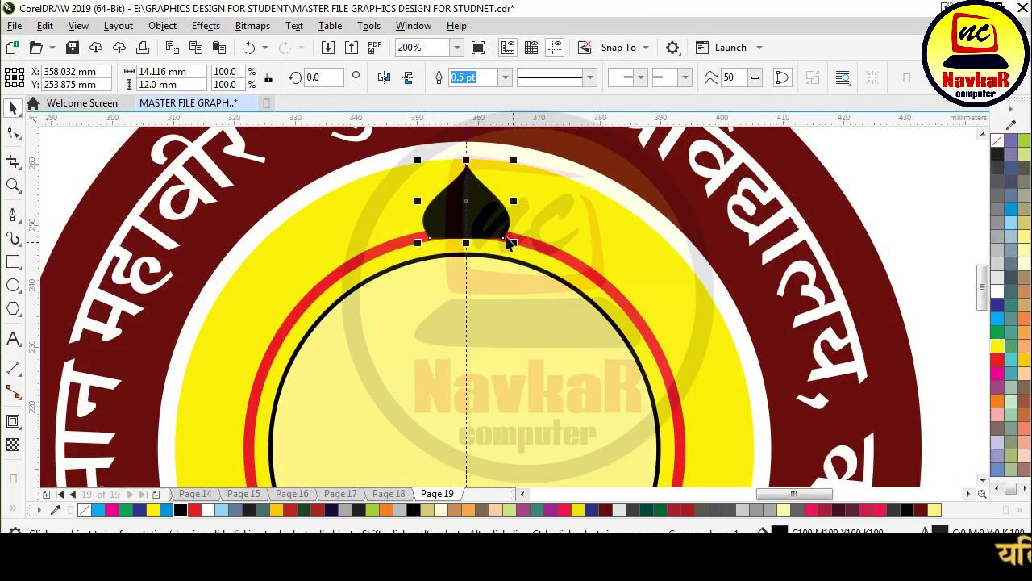
# Bring the red-outlined circle and the innermost pale yellow circle in front of the black petal.
pyautogui.scroll(-2, 510, 244)
pyautogui.scroll(2, 511, 238)
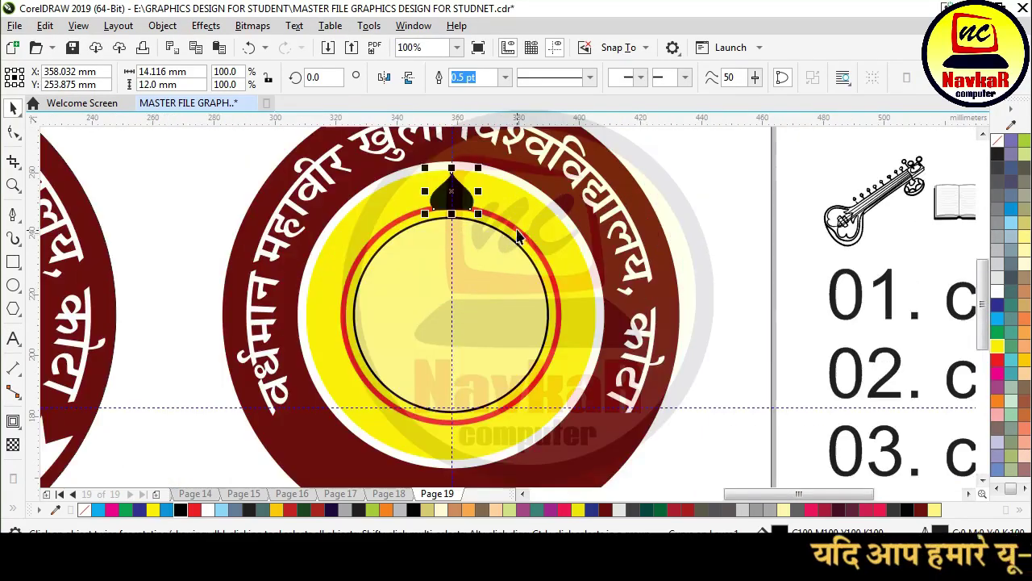
pyautogui.click(534, 231)
pyautogui.scroll(1, 539, 233)
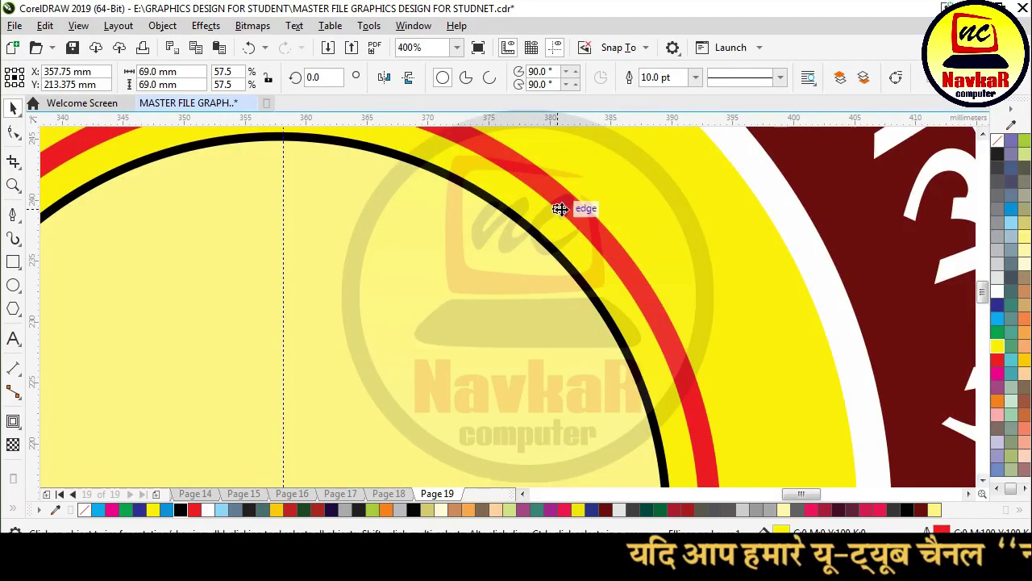
pyautogui.keyDown('shift'); pyautogui.click(519, 302); pyautogui.keyUp('shift')
pyautogui.scroll(-1, 583, 302)
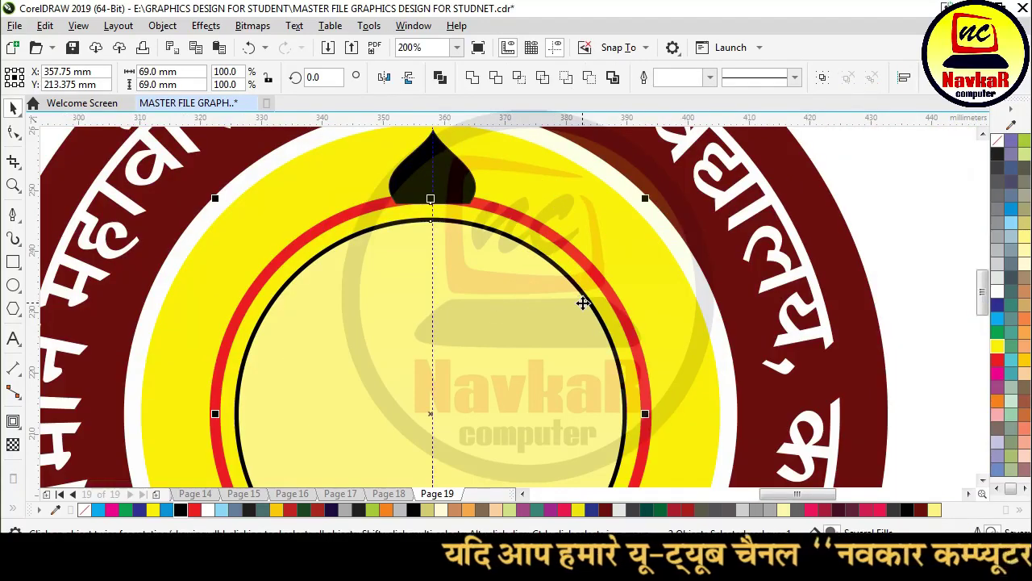
pyautogui.scroll(-1, 593, 258)
pyautogui.click(734, 184)
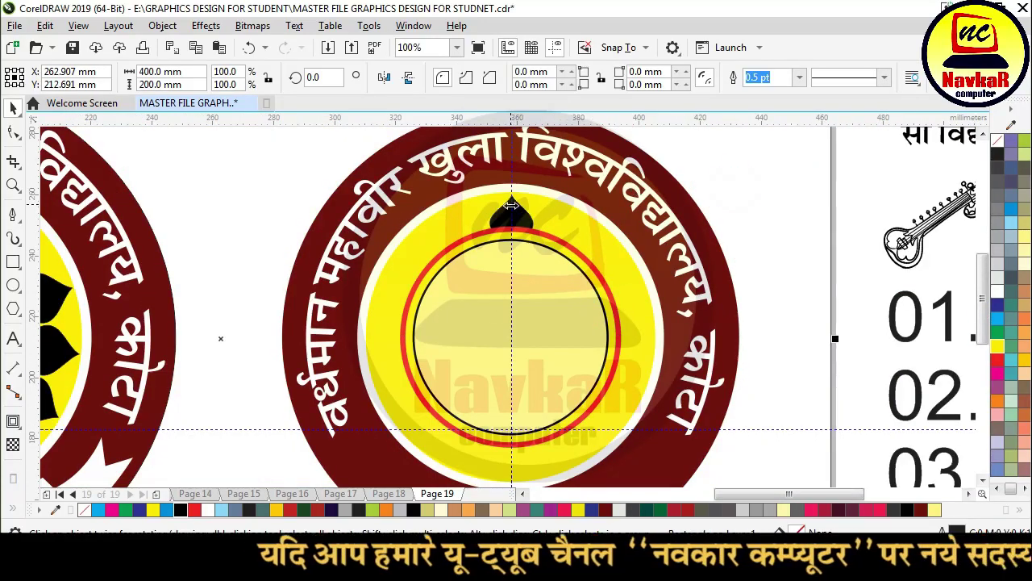
# Move the black petal's rotation centre to the common centre of the circles.
pyautogui.click(520, 219)
pyautogui.click(520, 218)
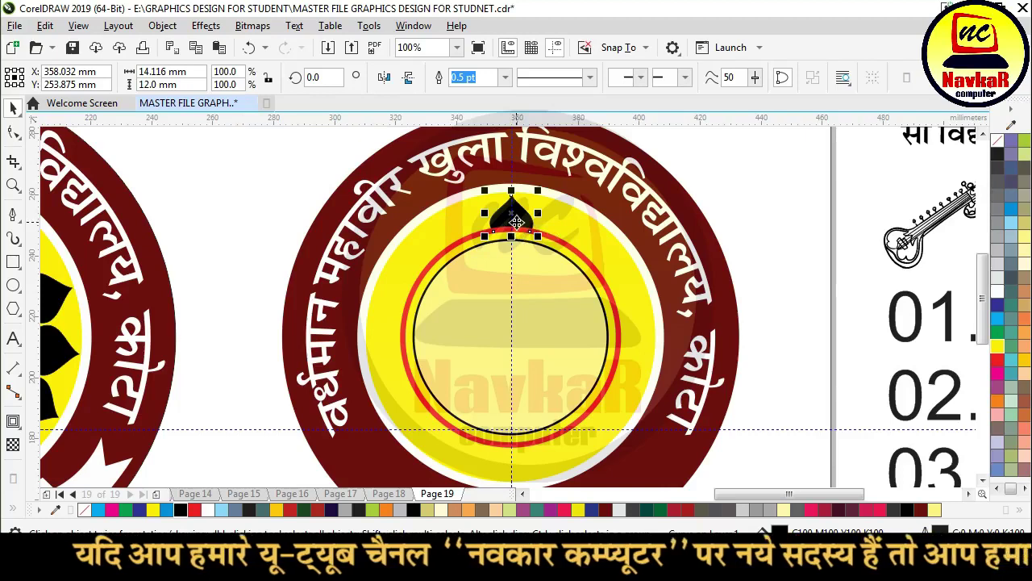
pyautogui.moveTo(516, 217); pyautogui.dragTo(510, 336)
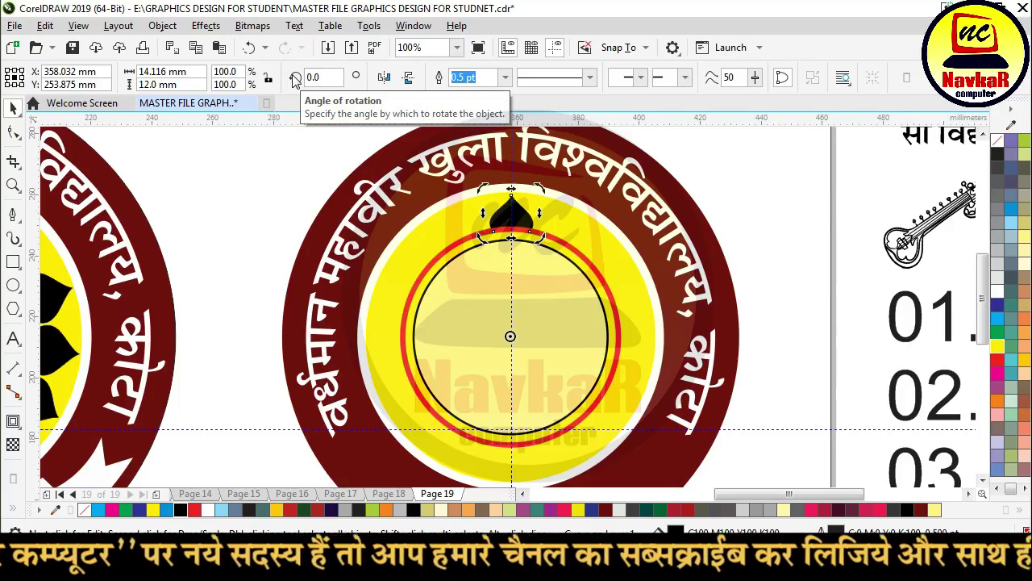
# Create one copy of the petal rotated by 24° about the circles' centre using the Rotate transformation.
pyautogui.hotkey('alt', 'F8')
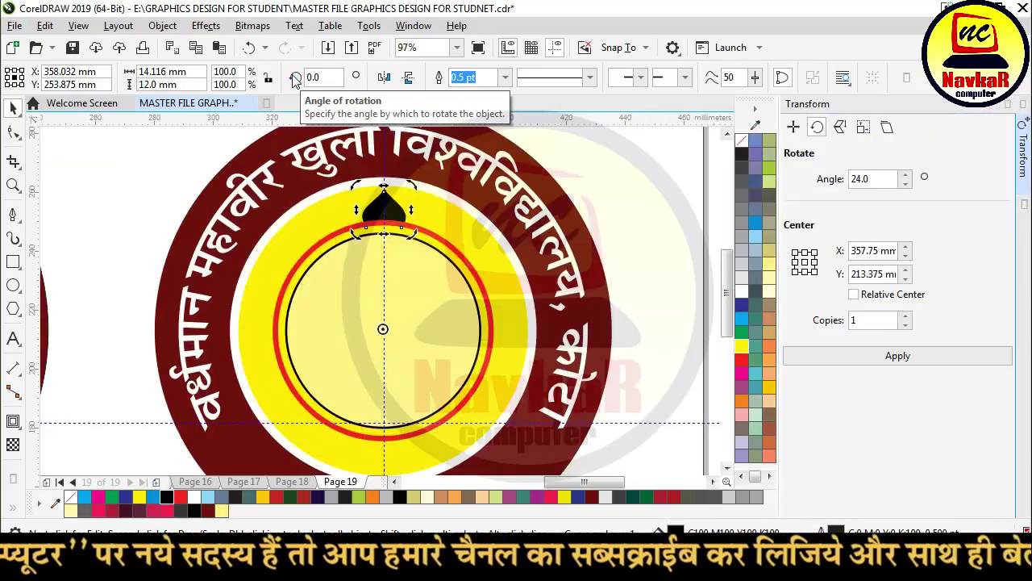
pyautogui.click(794, 129)
pyautogui.click(816, 129)
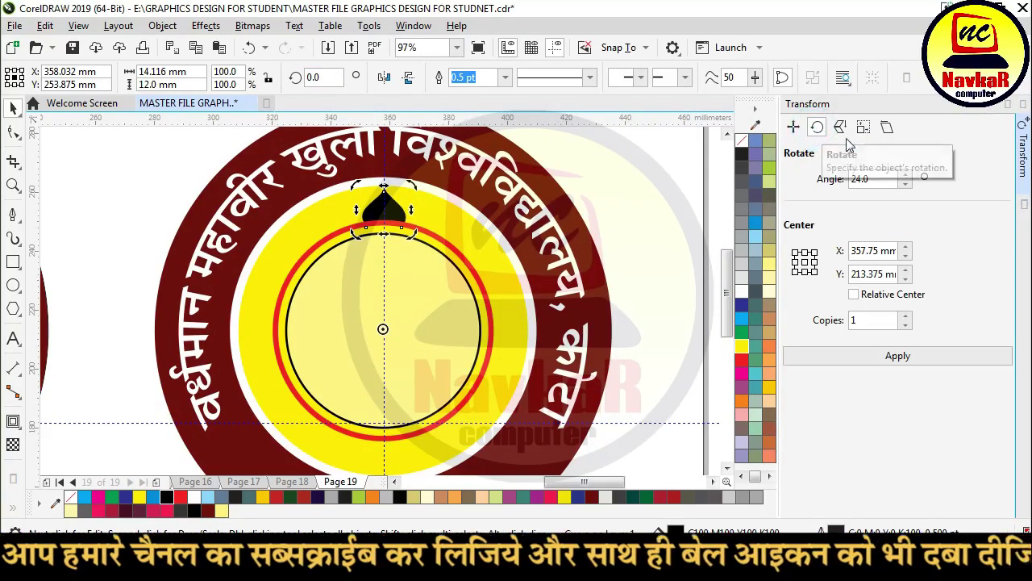
pyautogui.click(873, 176)
pyautogui.click(877, 178)
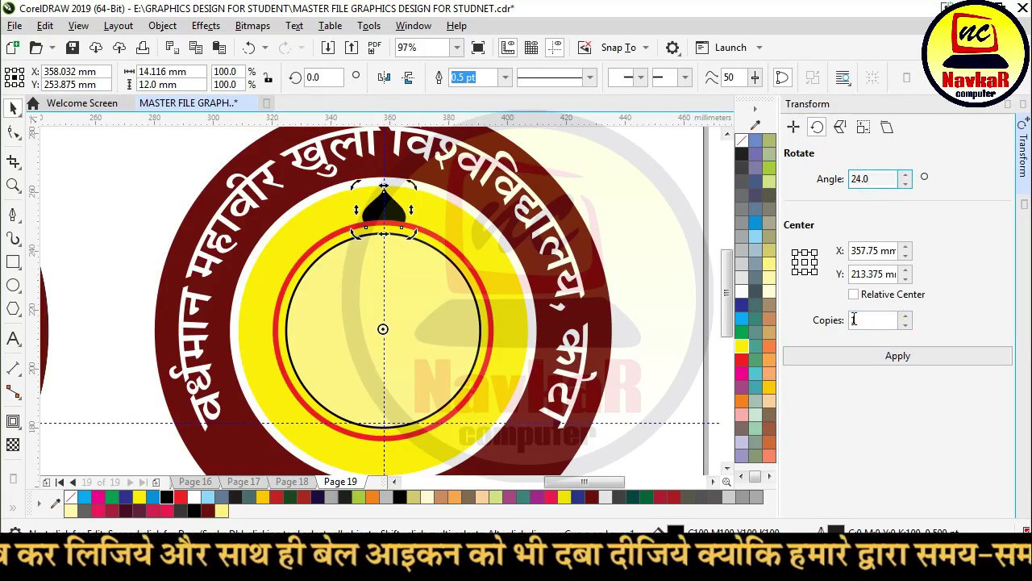
pyautogui.click(894, 358)
pyautogui.click(896, 353)
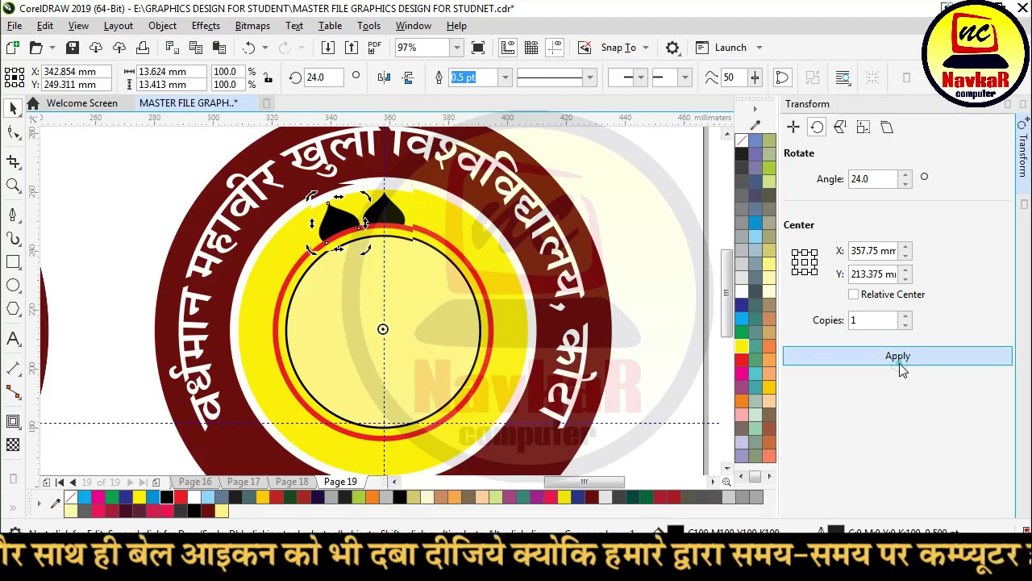
# Repeat the 24° rotated petal copy until the petals go all the way around the yellow ring, and close the transformation settings.
pyautogui.click(900, 357)
pyautogui.click(903, 361)
pyautogui.click(903, 361)
pyautogui.click(902, 360)
pyautogui.click(901, 359)
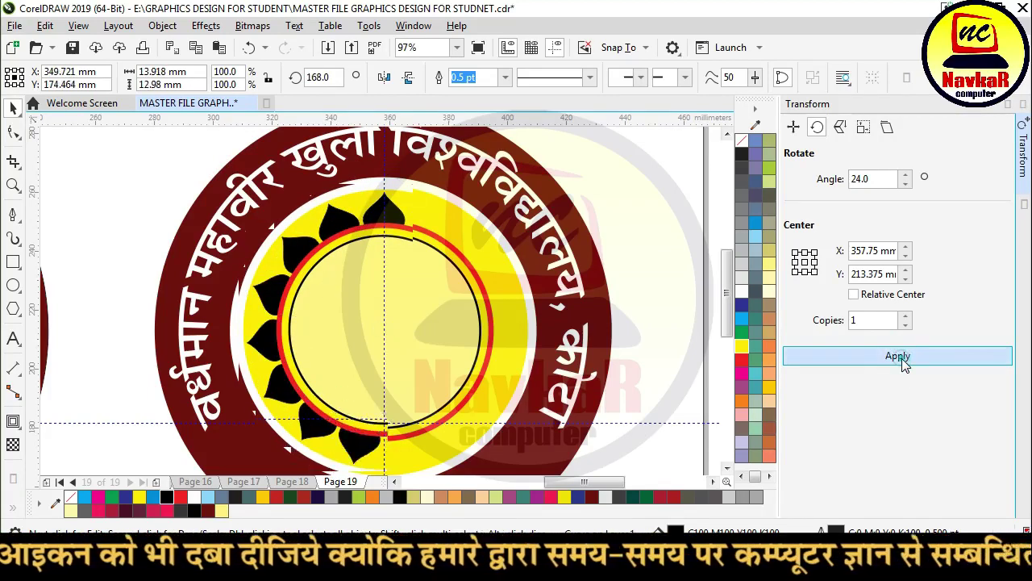
pyautogui.click(900, 358)
pyautogui.click(900, 358)
pyautogui.click(899, 357)
pyautogui.click(898, 357)
pyautogui.click(898, 356)
pyautogui.click(898, 357)
pyautogui.click(900, 358)
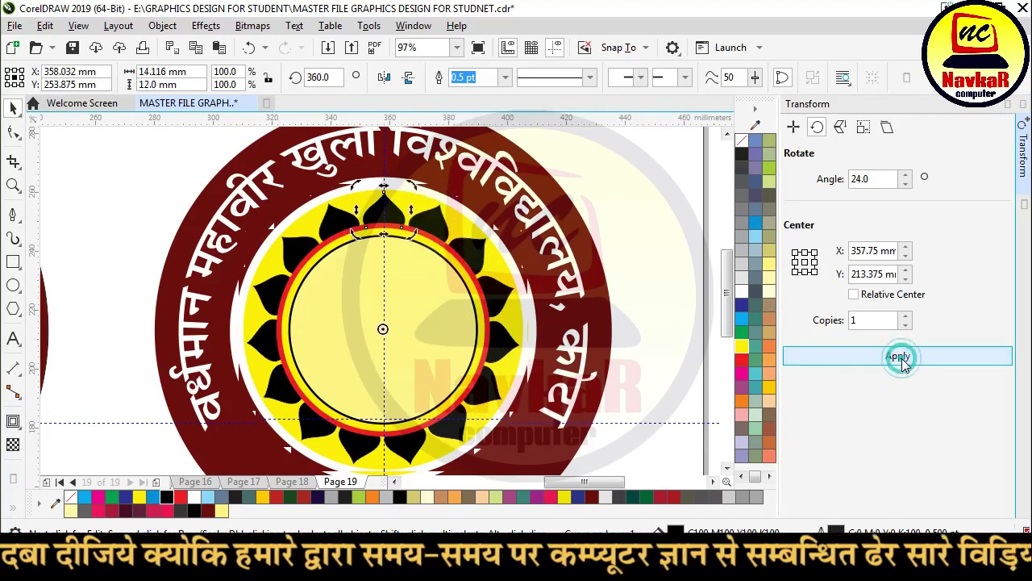
pyautogui.click(1024, 105)
pyautogui.scroll(-3, 690, 215)
pyautogui.click(690, 214)
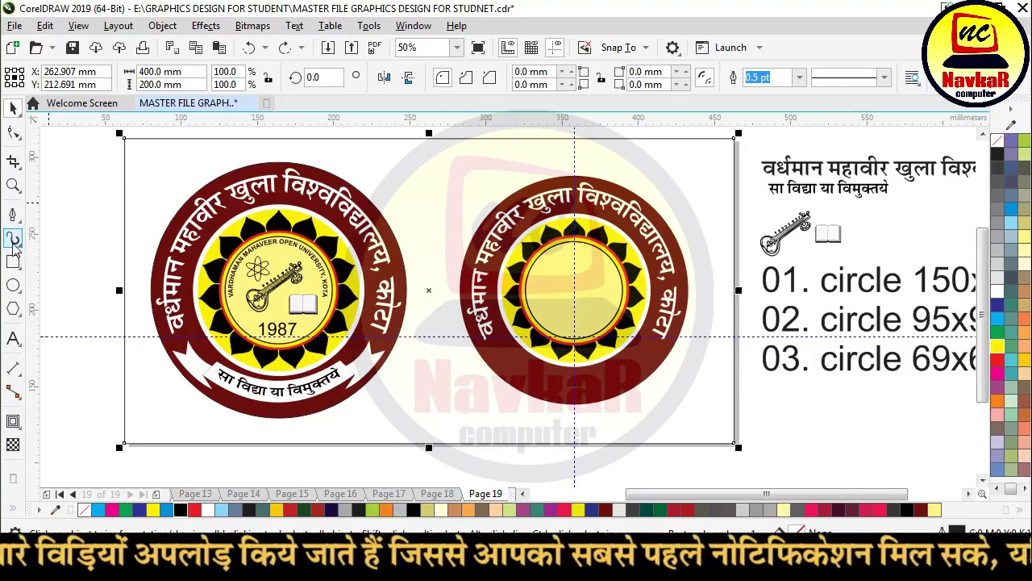
# Add the text "VARDHMAN MAHAVEER OPEN UNIVERSITY, KOTA" above the second logo and make it bold.
pyautogui.click(13, 339)
pyautogui.click(423, 187)
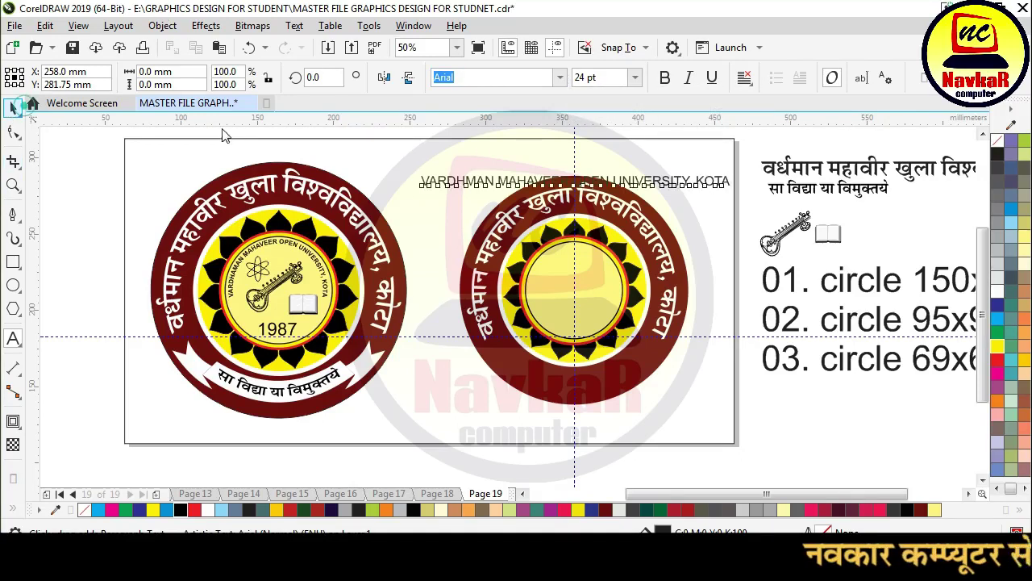
pyautogui.click(13, 107)
pyautogui.moveTo(487, 171); pyautogui.dragTo(468, 150)
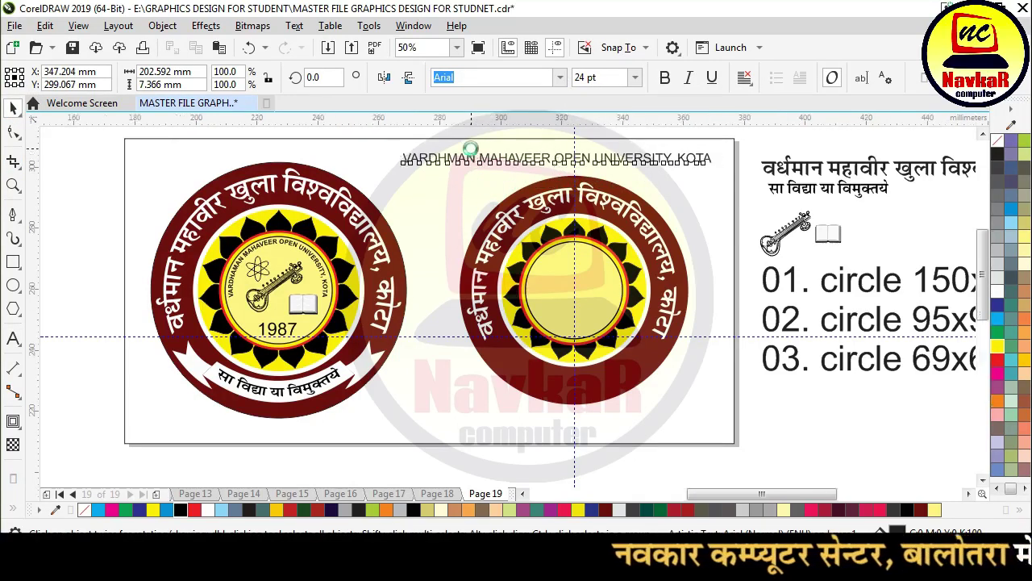
pyautogui.scroll(2, 471, 154)
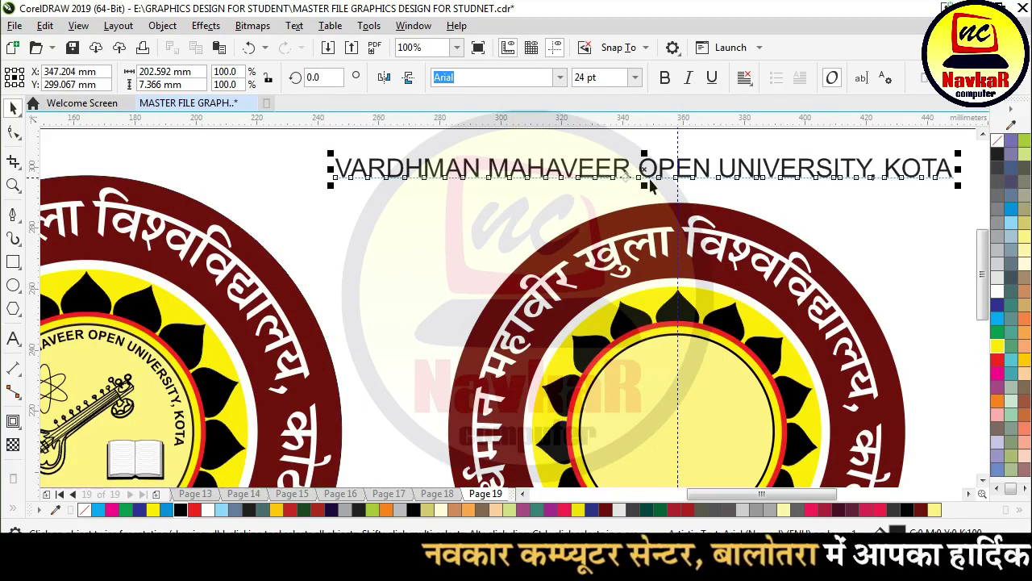
pyautogui.click(665, 81)
# Duplicate the English heading text and replace the copy's wording with "1987".
pyautogui.scroll(-1, 505, 171)
pyautogui.moveTo(575, 174); pyautogui.dragTo(532, 166)
pyautogui.rightClick(532, 166)
pyautogui.doubleClick(532, 167)
pyautogui.write('1987')
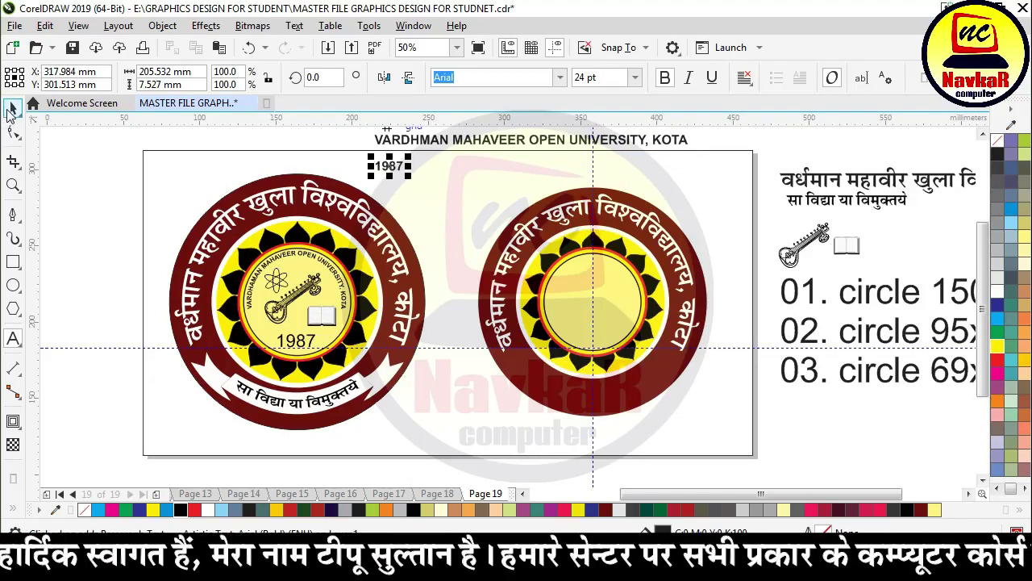
# Enlarge the 1987 text to about 44.7 pt and centre it horizontally in the lower part of the second logo's innermost circle.
pyautogui.click(13, 107)
pyautogui.moveTo(407, 182); pyautogui.dragTo(596, 335)
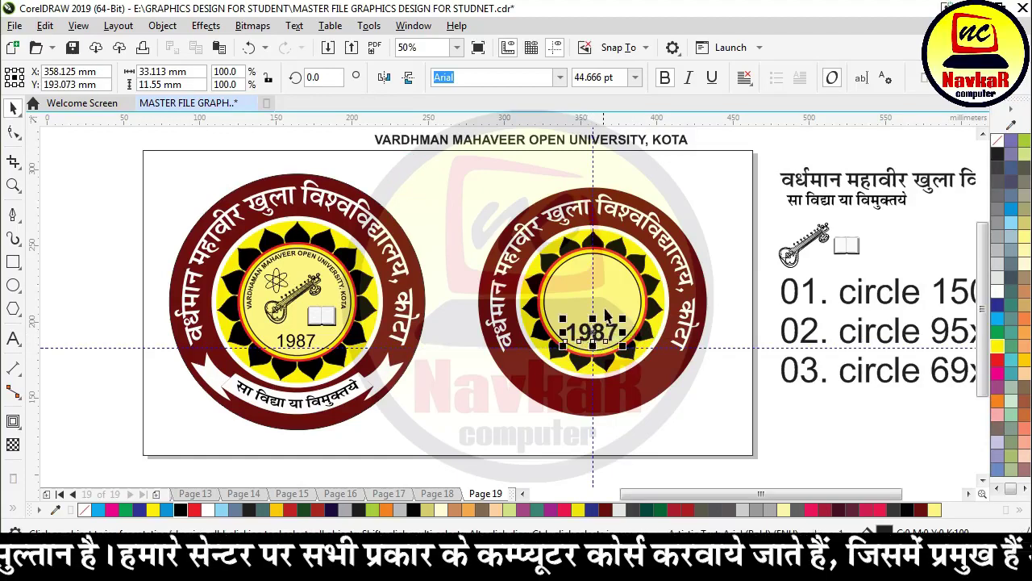
pyautogui.keyDown('shift'); pyautogui.click(610, 308); pyautogui.keyUp('shift')
pyautogui.scroll(-1, 640, 391)
pyautogui.click(678, 417)
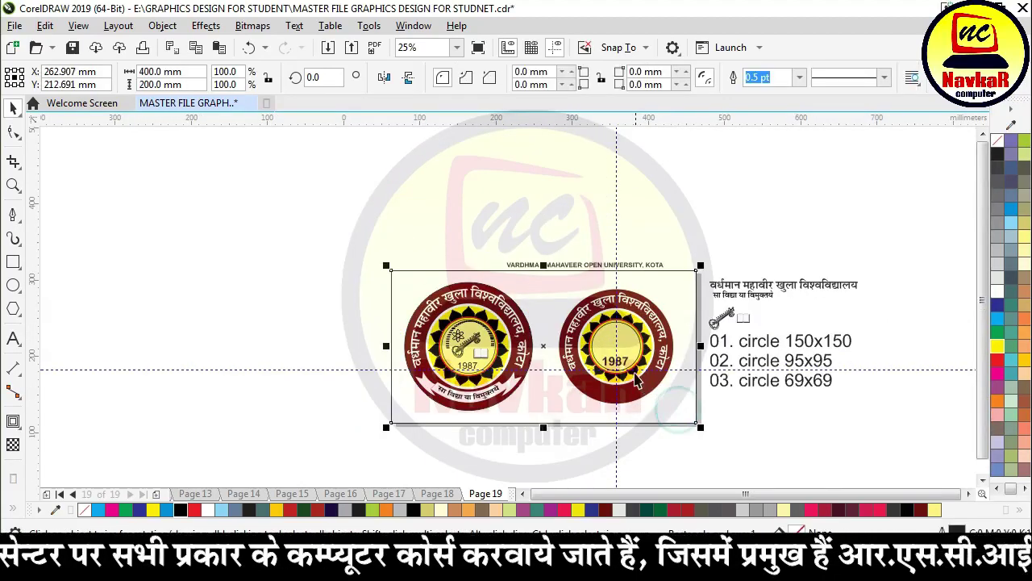
pyautogui.scroll(2, 637, 377)
pyautogui.scroll(-1, 553, 354)
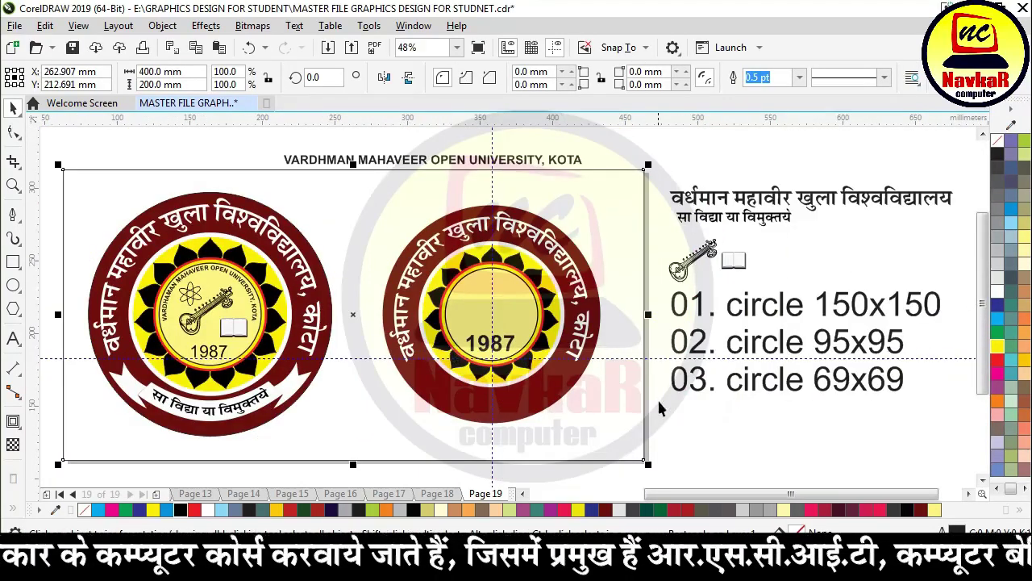
pyautogui.click(658, 409)
pyautogui.scroll(3, 439, 350)
# Fill the 1987 text with rich black, remove its bold style and reduce it to about 32.4 pt near the circle's lower edge.
pyautogui.click(629, 321)
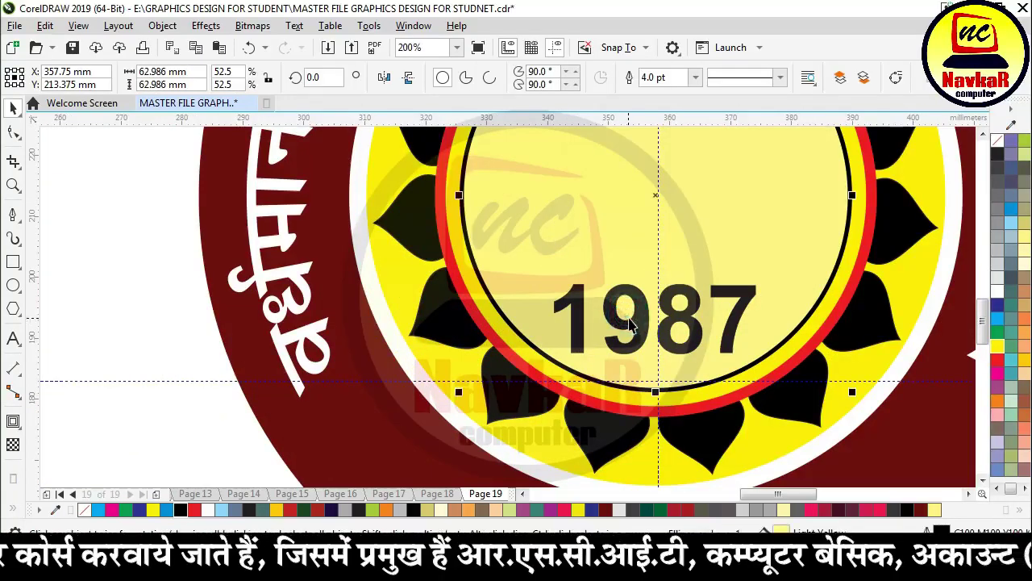
pyautogui.click(630, 319)
pyautogui.click(182, 510)
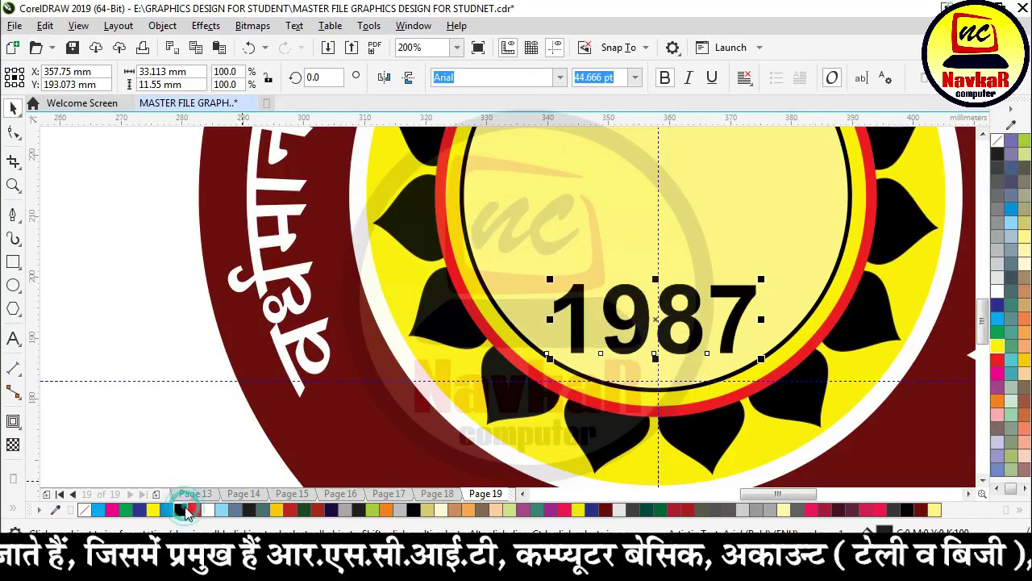
pyautogui.click(664, 78)
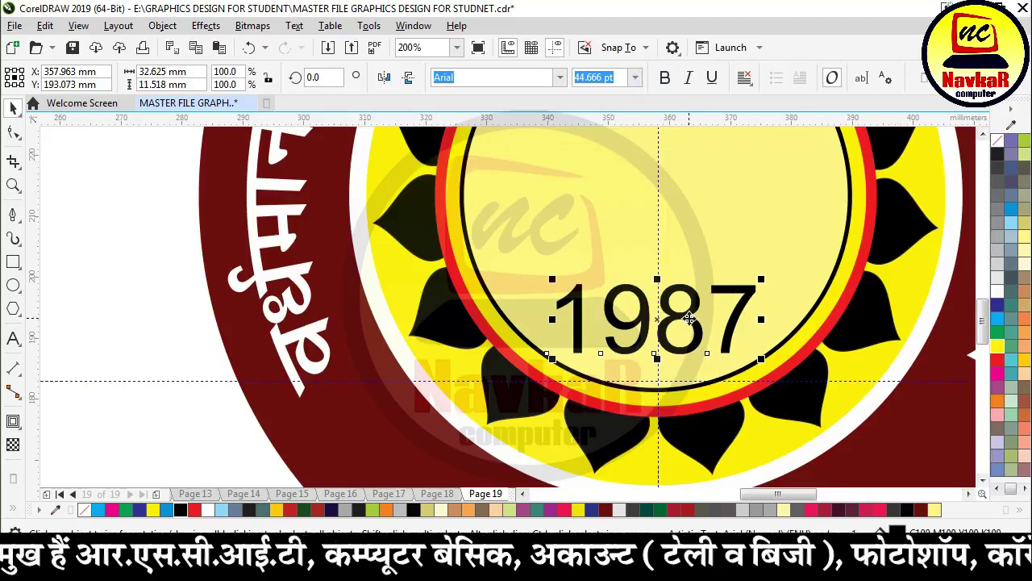
pyautogui.moveTo(763, 280); pyautogui.dragTo(728, 316)
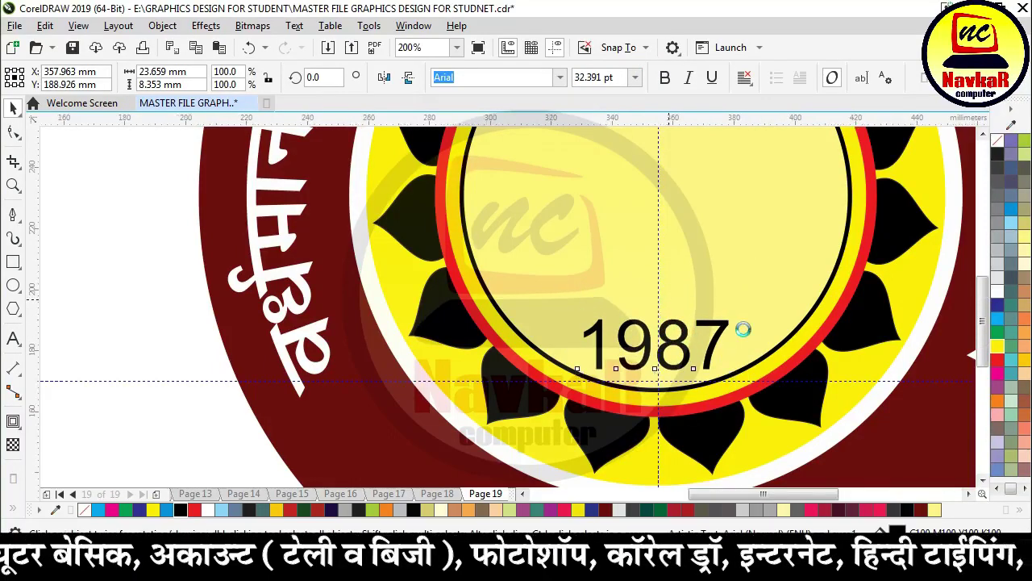
pyautogui.scroll(-3, 740, 330)
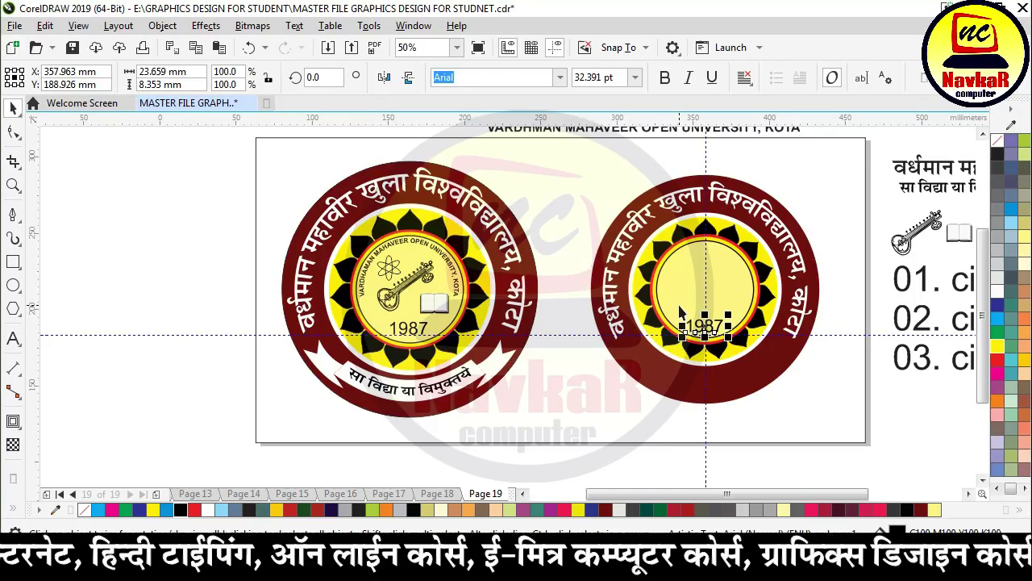
pyautogui.press('F4')
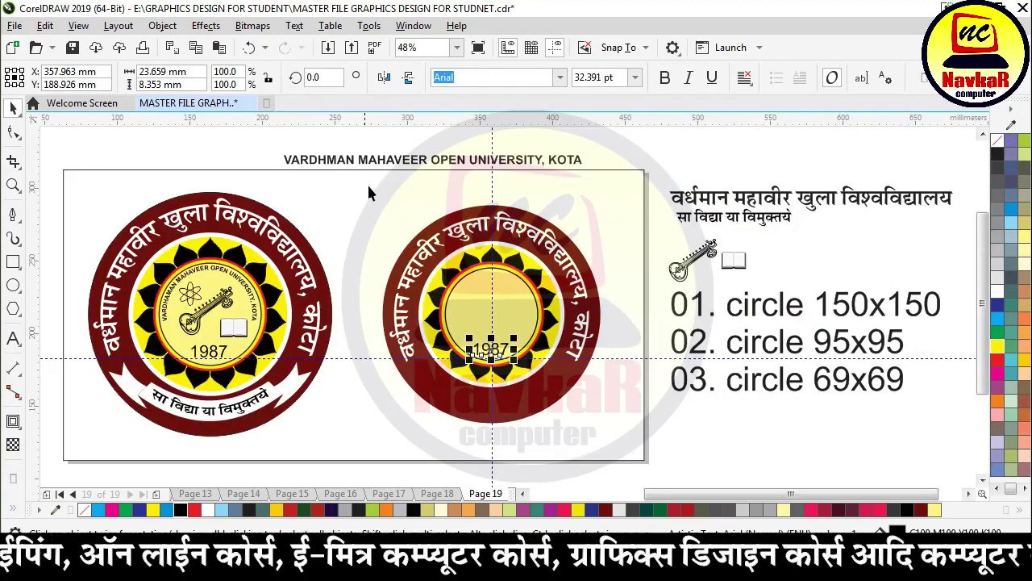
# Set the English heading to 12 pt and place it across the upper part of the second logo's innermost circle.
pyautogui.moveTo(396, 165); pyautogui.dragTo(412, 188)
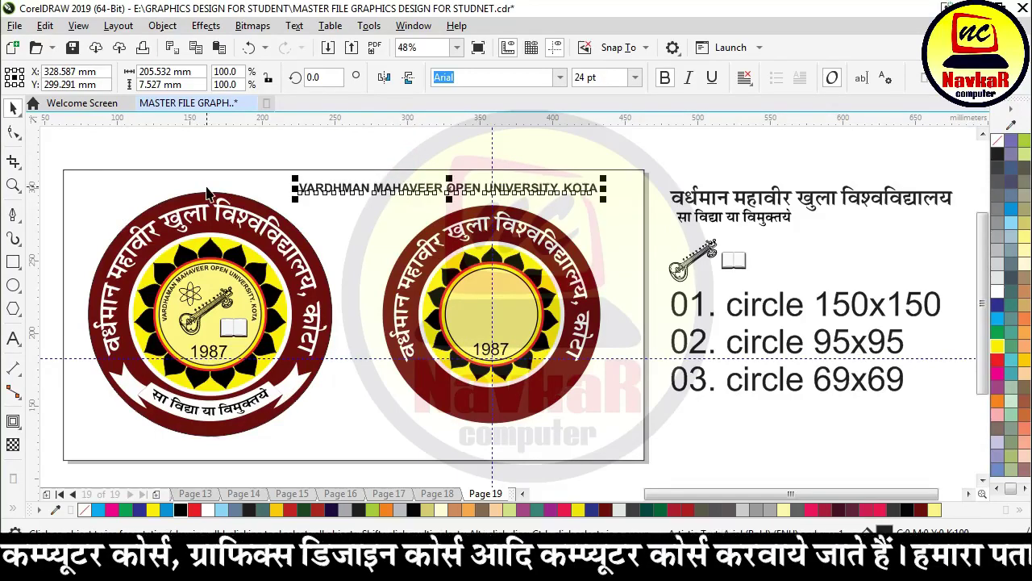
pyautogui.click(636, 78)
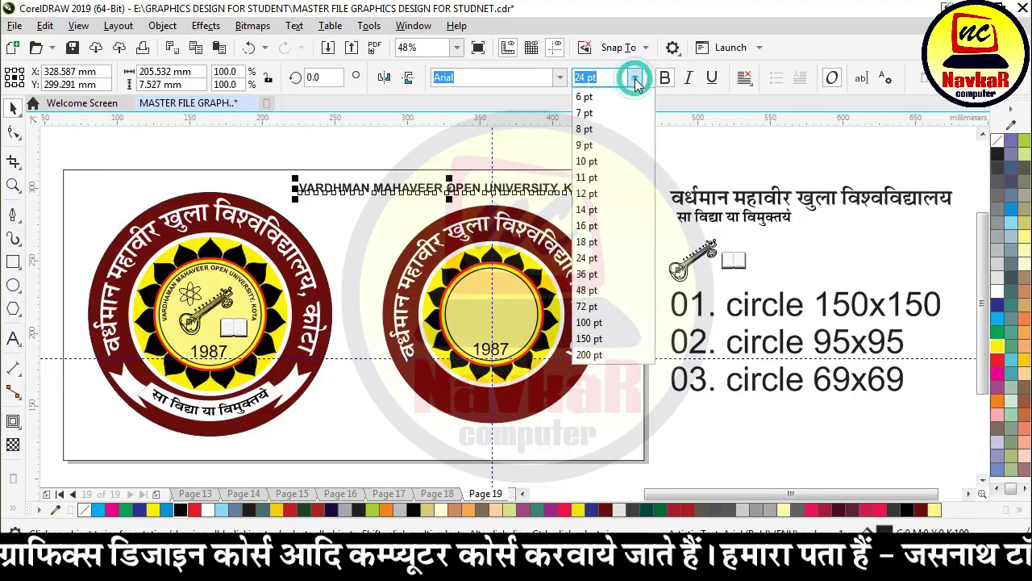
pyautogui.press('Return')
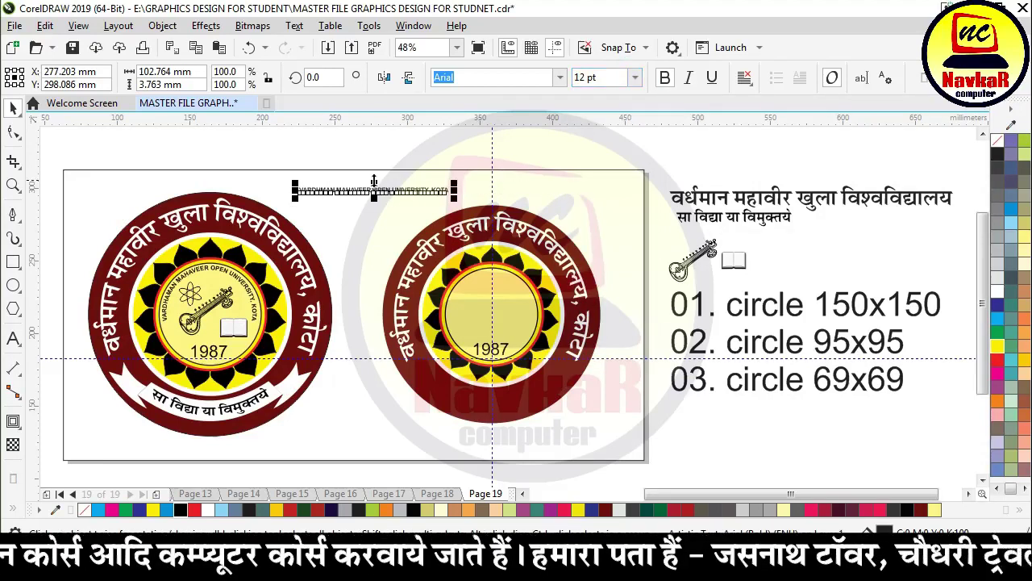
pyautogui.moveTo(384, 191); pyautogui.dragTo(494, 278)
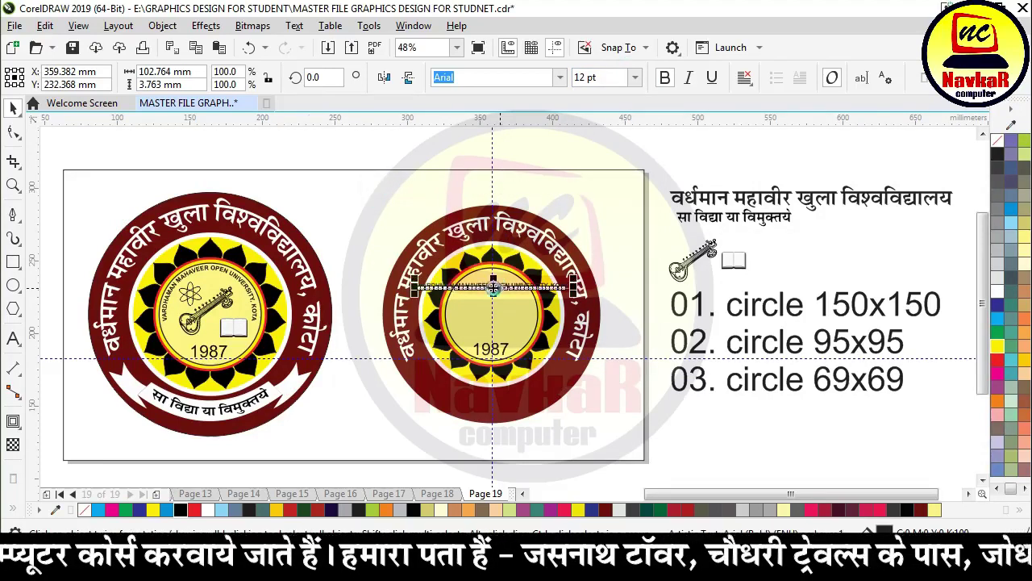
# Create a concentric copy of the innermost circle about 55.75 mm wide, with no fill and a hairline outline, and raise the English heading to its top.
pyautogui.scroll(4, 493, 278)
pyautogui.click(507, 239)
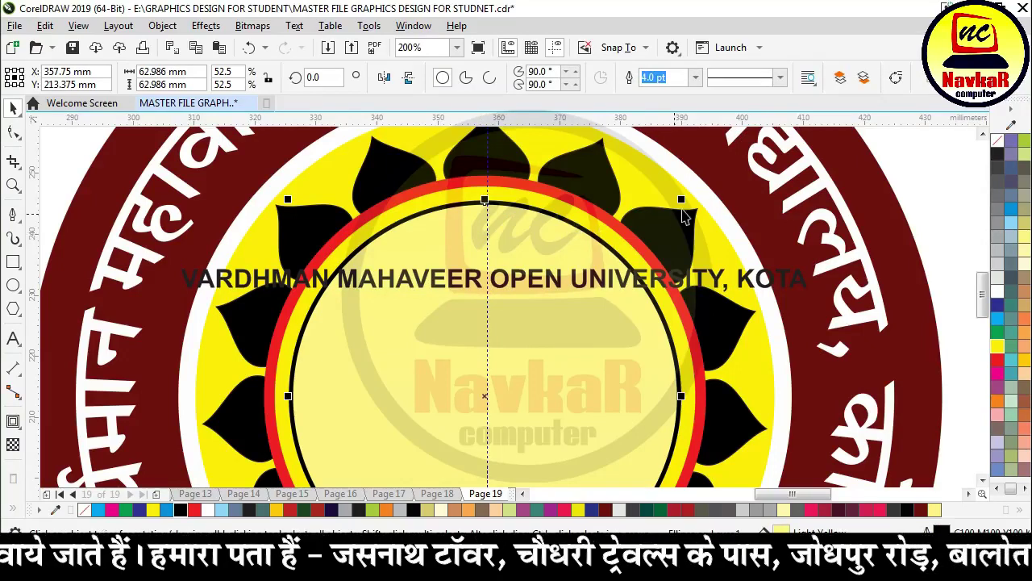
pyautogui.moveTo(681, 200); pyautogui.dragTo(671, 226)
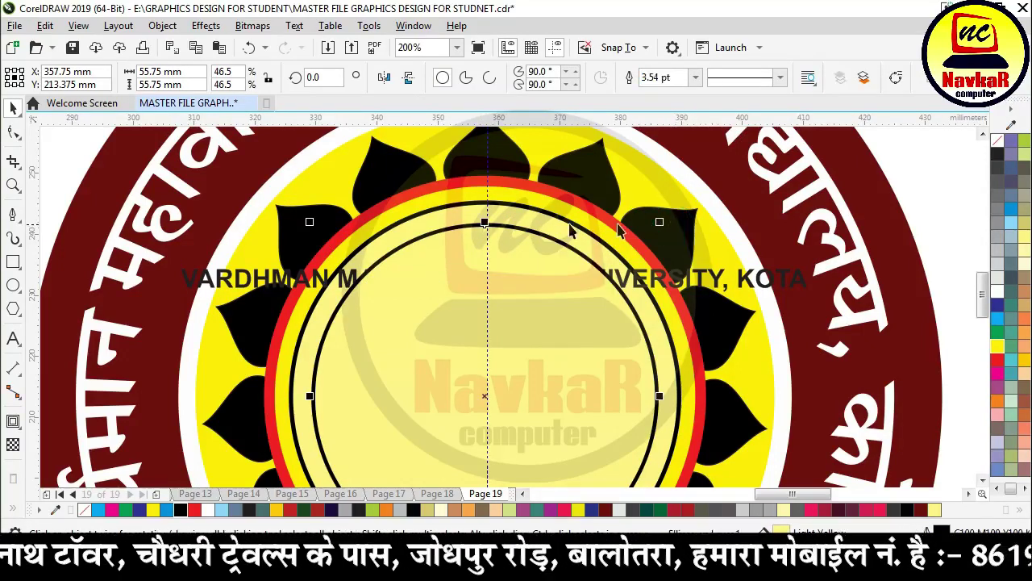
pyautogui.click(674, 288)
pyautogui.moveTo(673, 287); pyautogui.dragTo(668, 231)
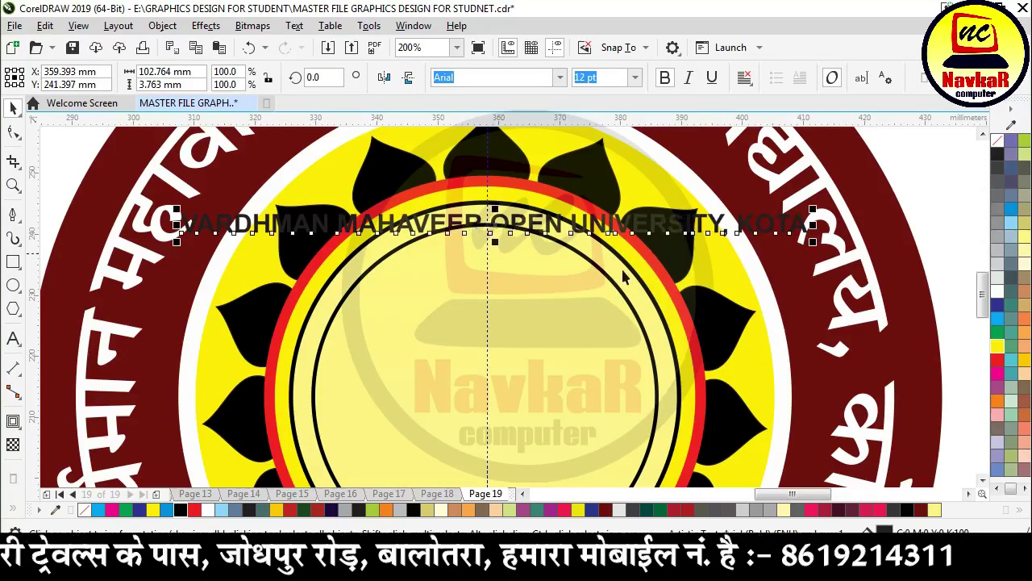
pyautogui.click(584, 304)
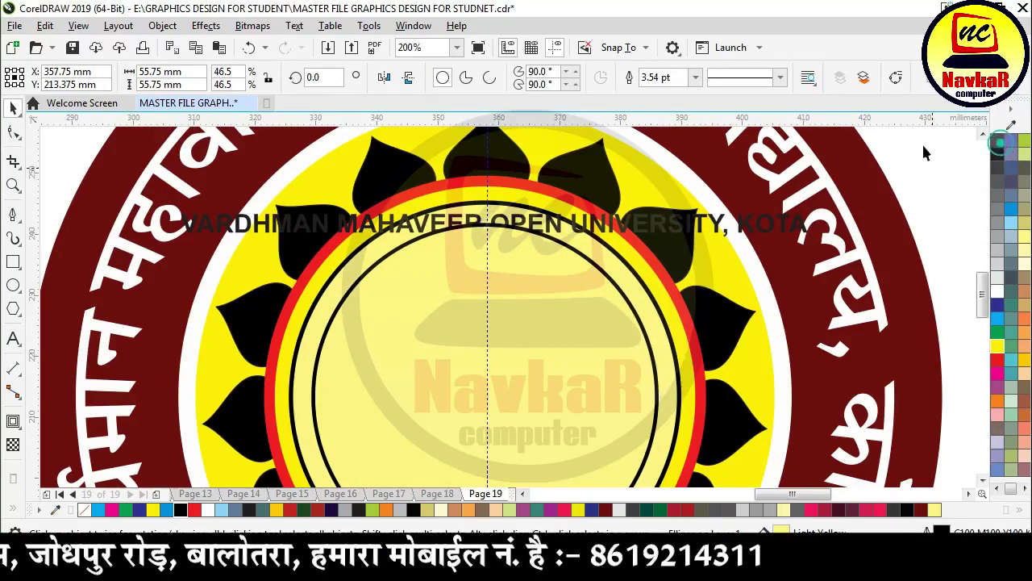
pyautogui.click(696, 77)
pyautogui.click(663, 101)
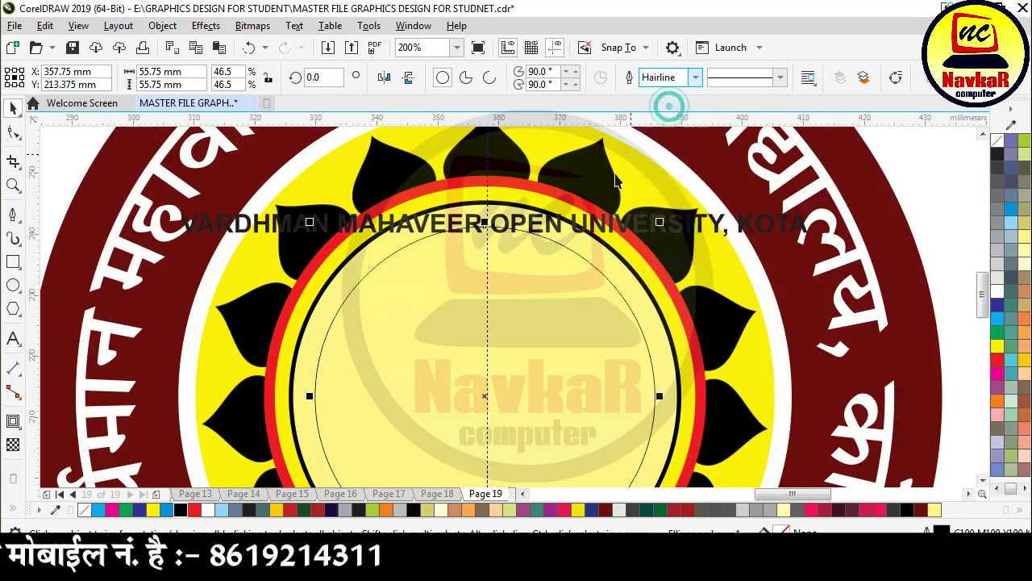
# Fit the English heading to the hairline circle as text on a path.
pyautogui.click(590, 232)
pyautogui.moveTo(590, 231); pyautogui.dragTo(595, 218)
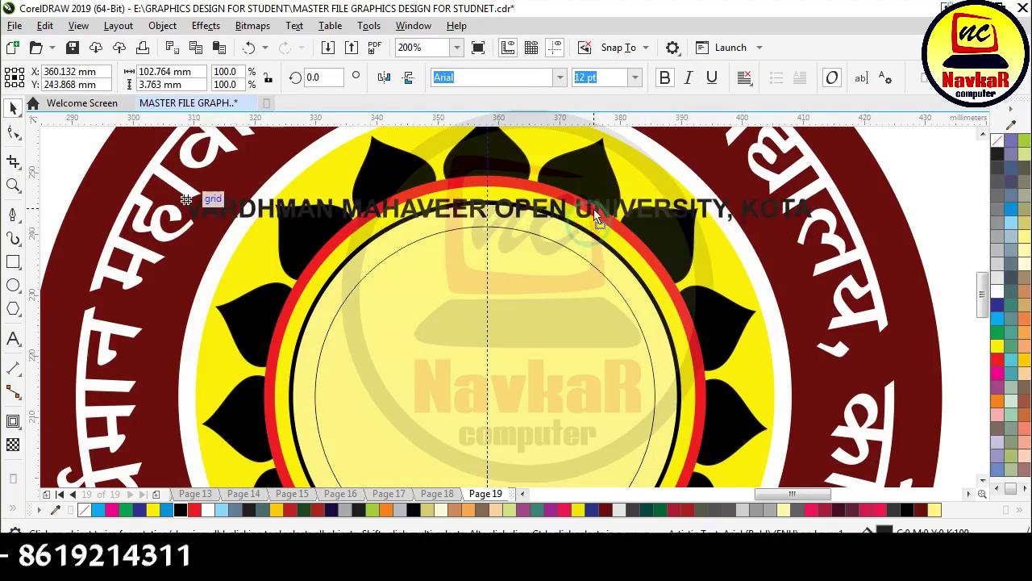
pyautogui.keyDown('shift'); pyautogui.click(569, 281); pyautogui.keyUp('shift')
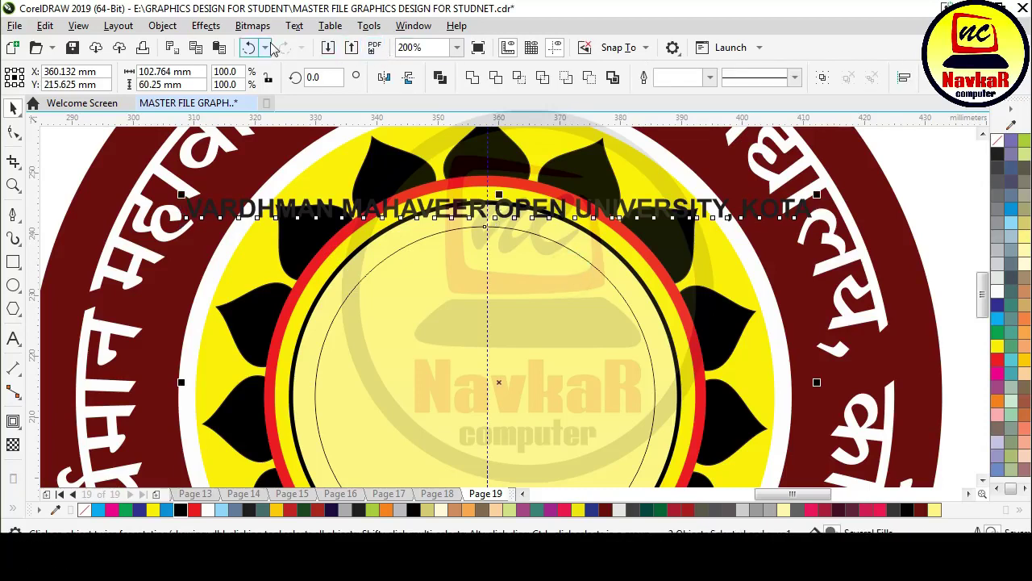
pyautogui.click(295, 26)
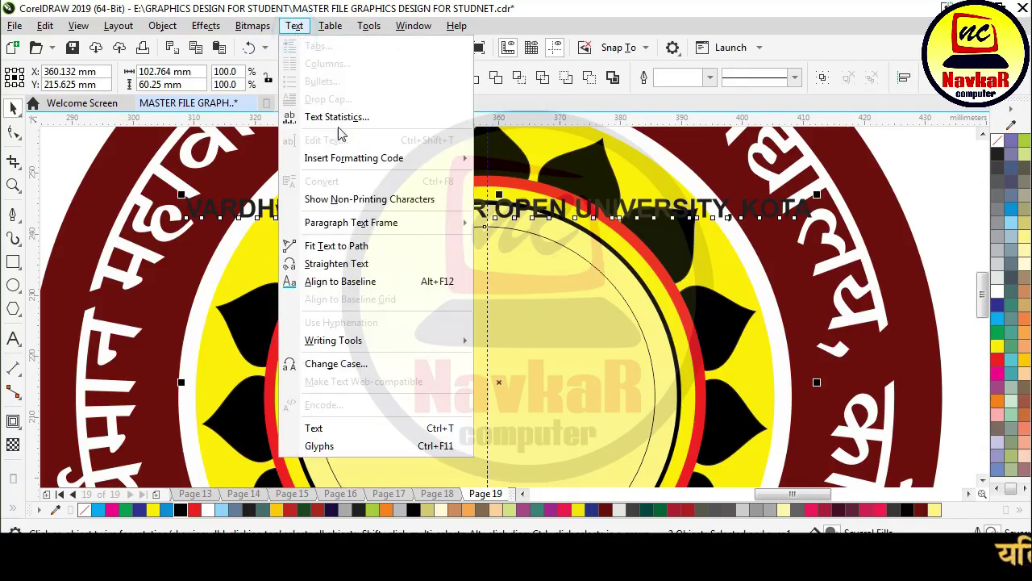
pyautogui.click(348, 247)
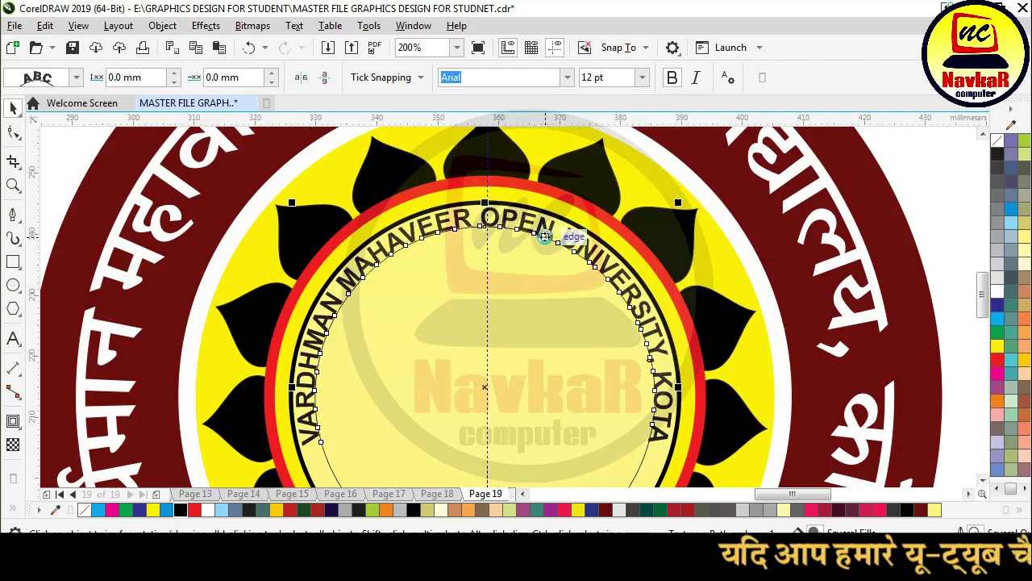
# Shrink the curved English heading with its path circle to about 11.5 pt so it clears the black ring.
pyautogui.scroll(-2, 546, 236)
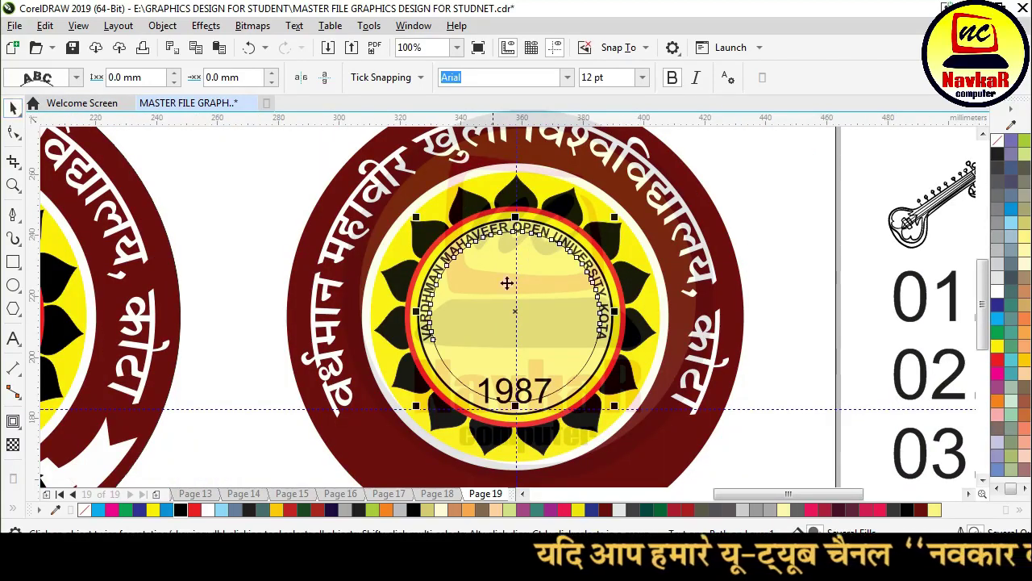
pyautogui.scroll(2, 541, 305)
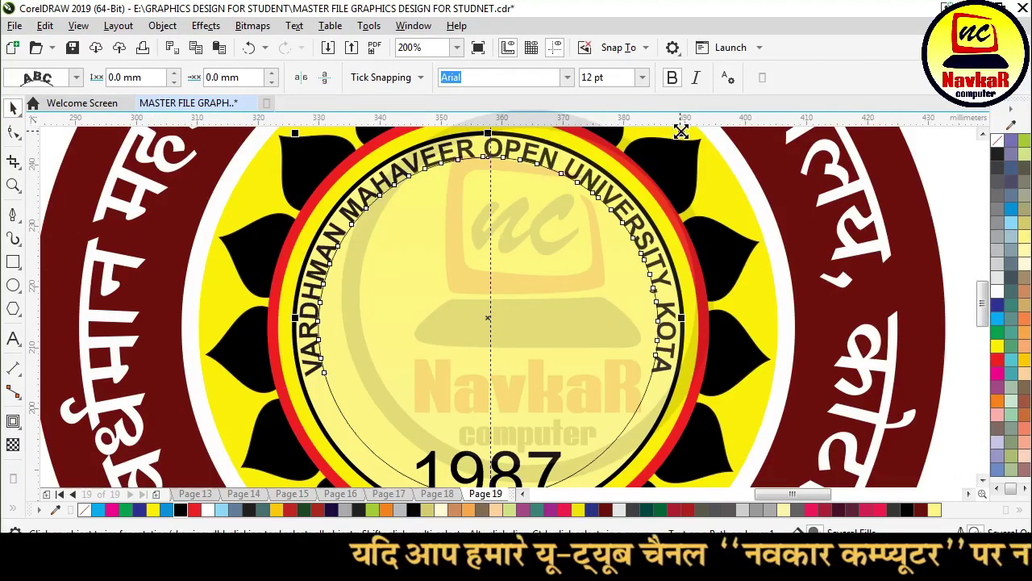
pyautogui.moveTo(680, 131); pyautogui.dragTo(675, 147)
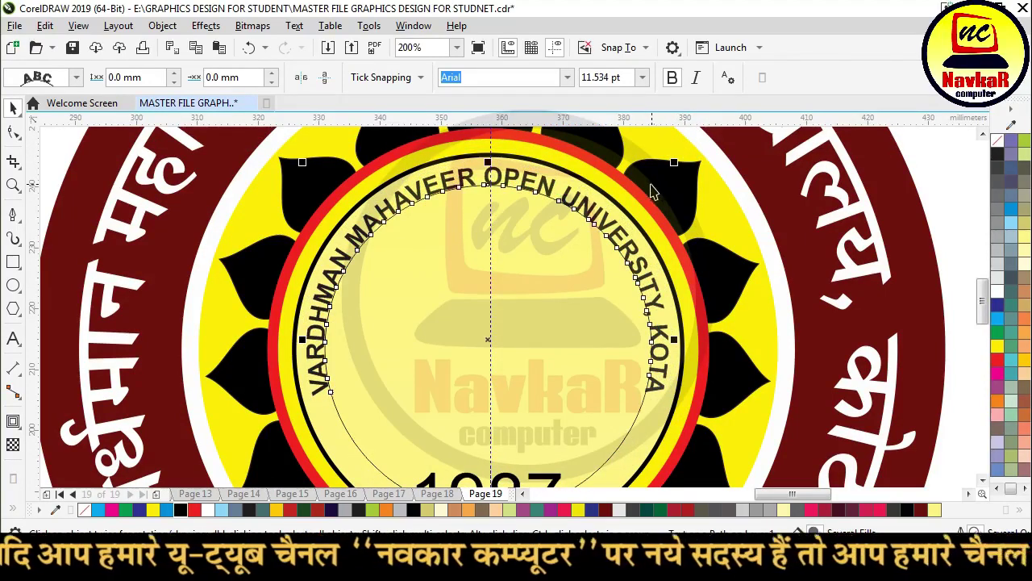
pyautogui.scroll(-2, 650, 184)
pyautogui.click(609, 237)
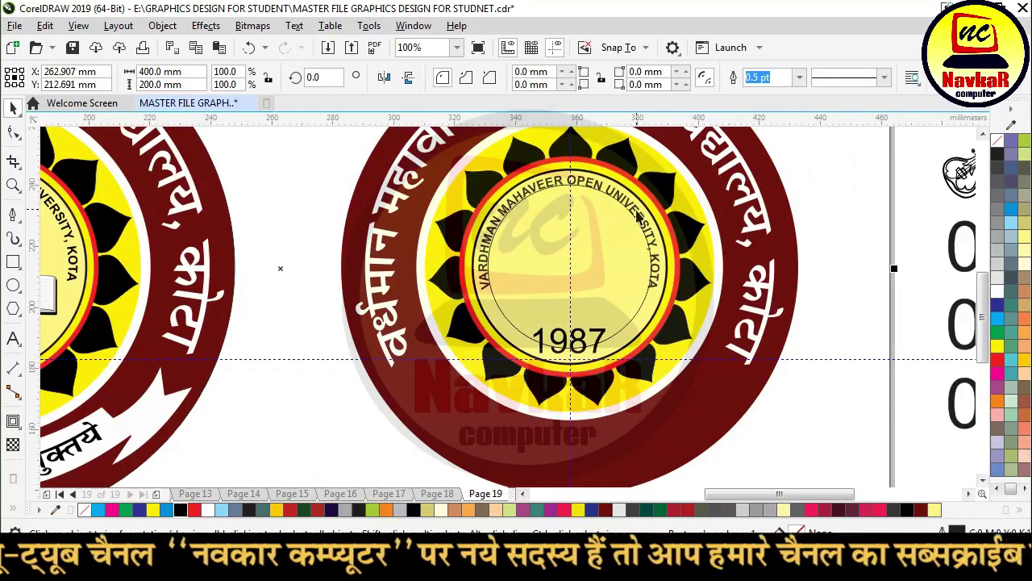
# Break the curved English heading apart from its path and delete the hairline guide circle.
pyautogui.click(162, 25)
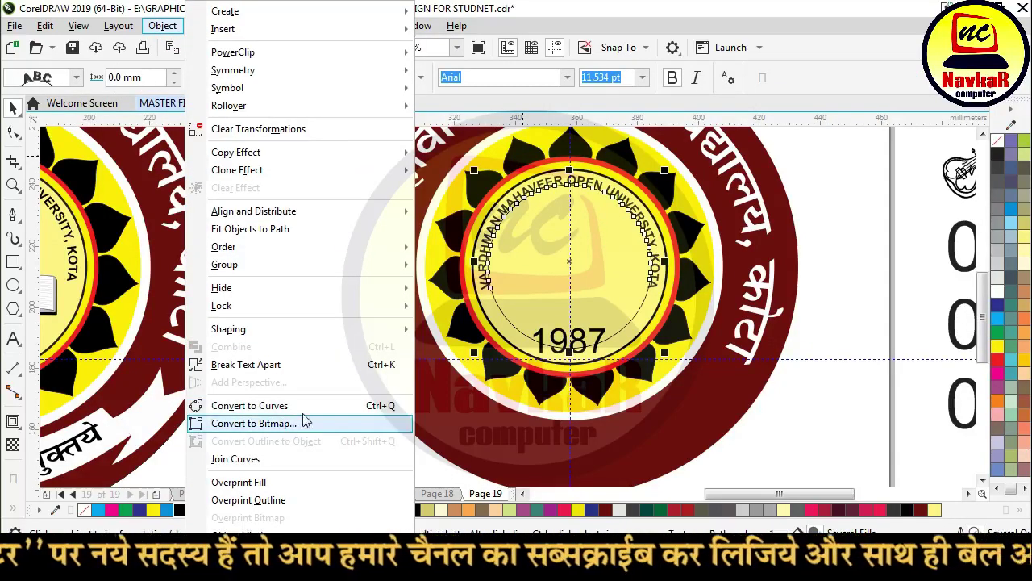
pyautogui.click(363, 364)
pyautogui.click(816, 165)
pyautogui.click(638, 264)
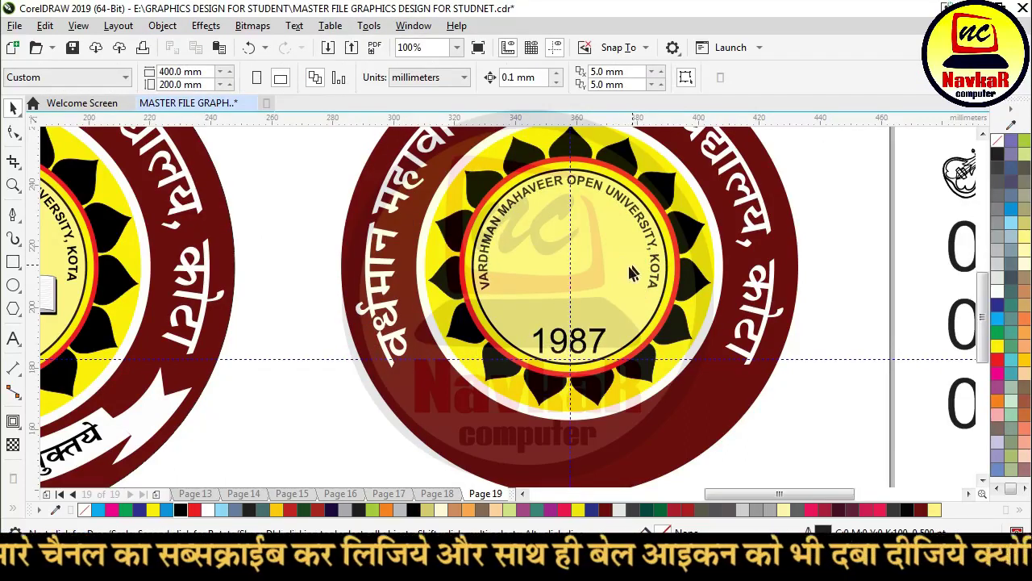
# Place the sitar drawing at the centre of the second logo's innermost circle.
pyautogui.scroll(-2, 635, 272)
pyautogui.press('F4')
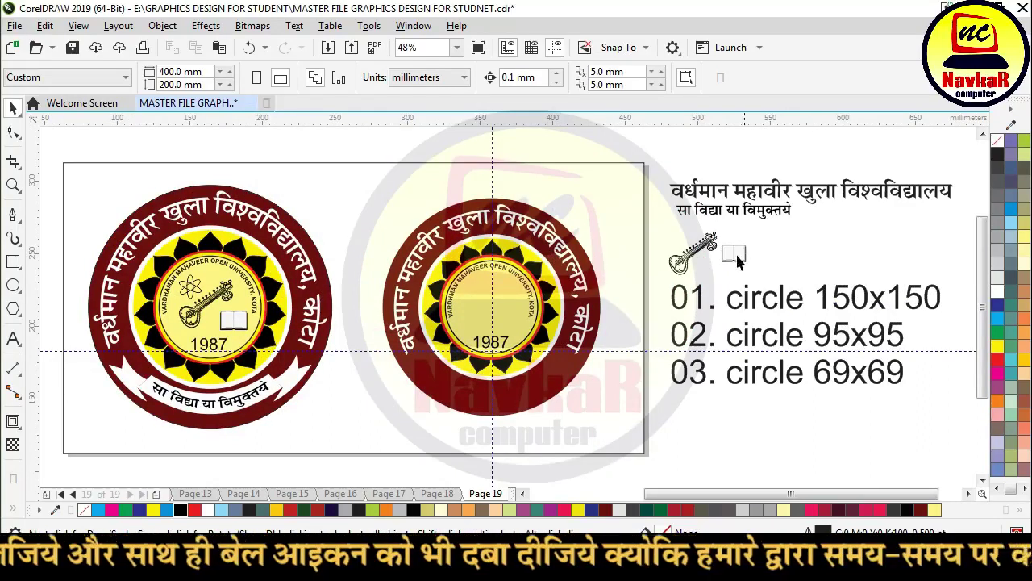
pyautogui.moveTo(691, 257); pyautogui.dragTo(499, 315)
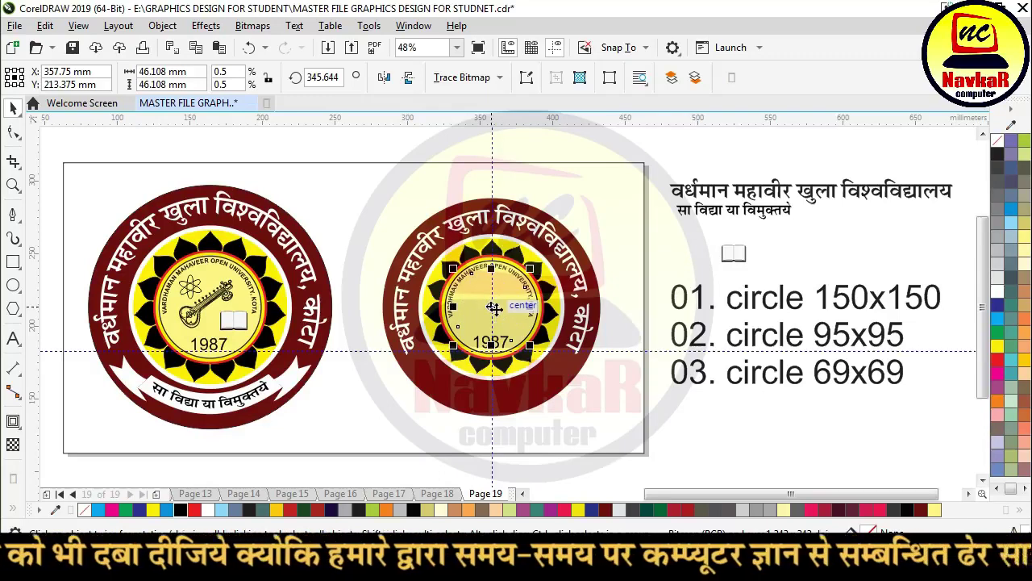
pyautogui.scroll(3, 494, 307)
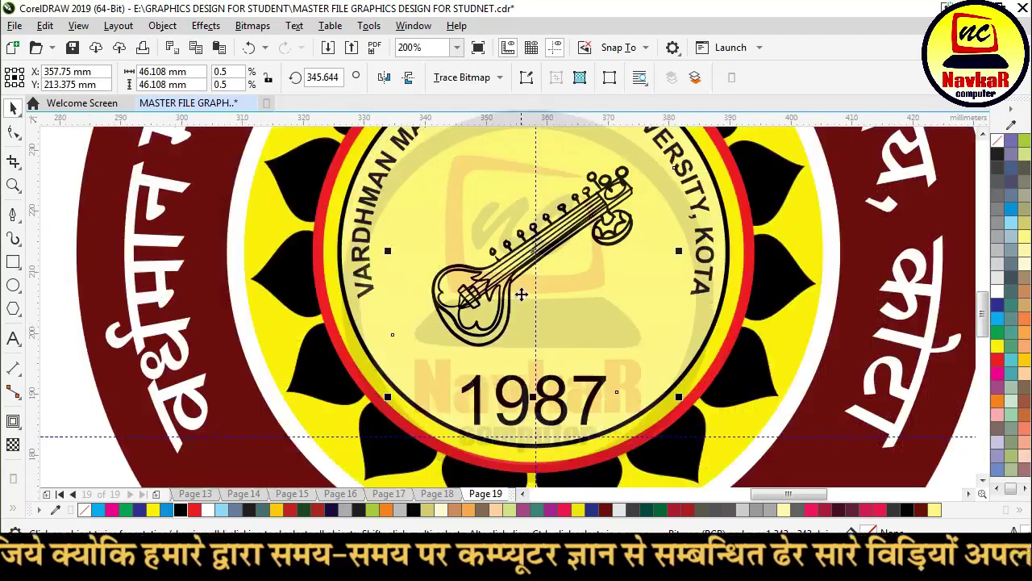
# Move the open book drawing into the second logo's inner circle, beside the sitar and above the year 1987.
pyautogui.scroll(-1, 525, 305)
pyautogui.scroll(-1, 525, 304)
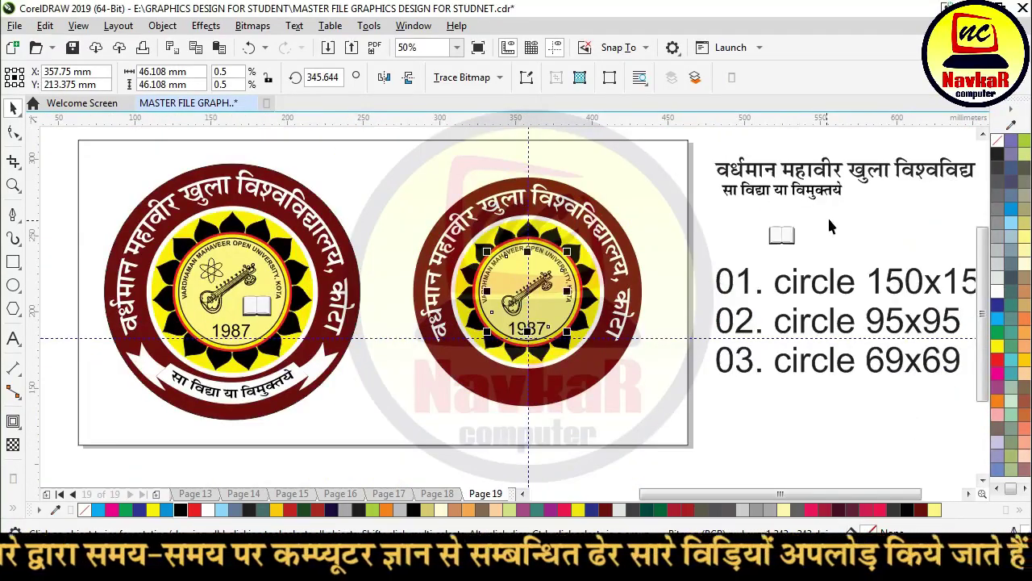
pyautogui.click(781, 235)
pyautogui.moveTo(781, 235); pyautogui.dragTo(540, 295)
pyautogui.scroll(2, 549, 309)
pyautogui.scroll(-2, 540, 295)
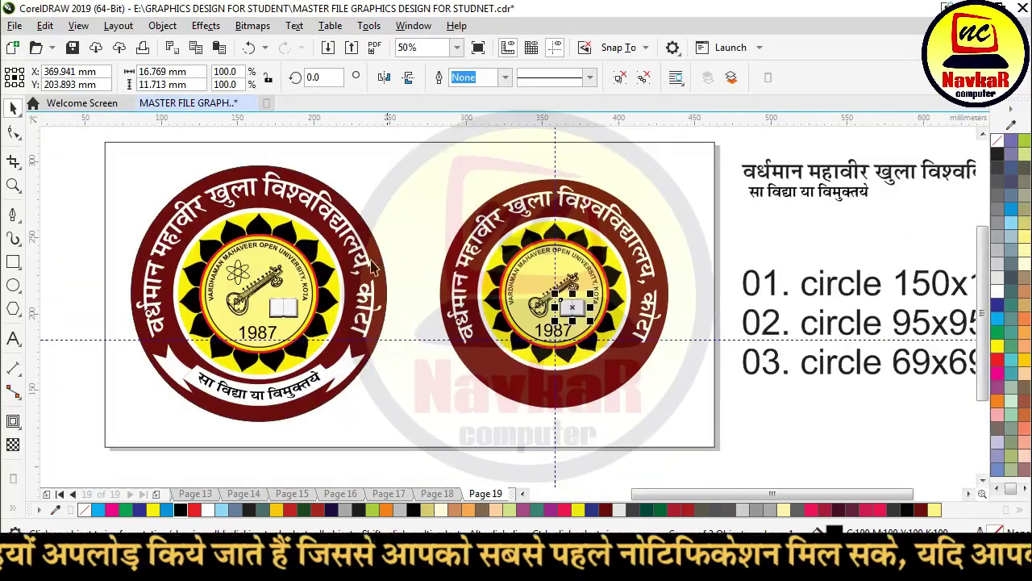
# Draw a rectangle about 10.25 × 31.75 mm between the two logos and round its corners fully into a capsule.
pyautogui.scroll(-1, 650, 224)
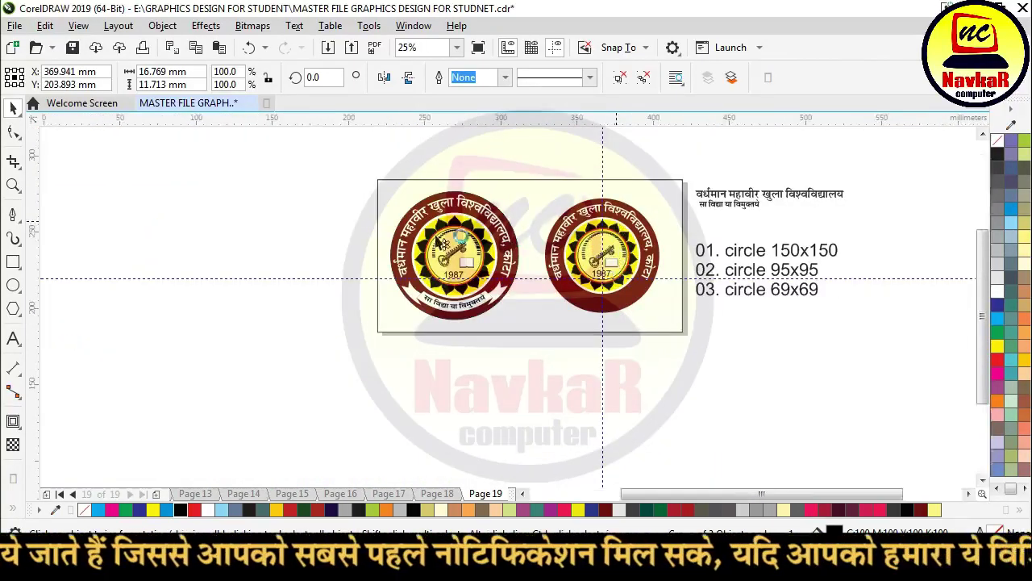
pyautogui.scroll(2, 573, 235)
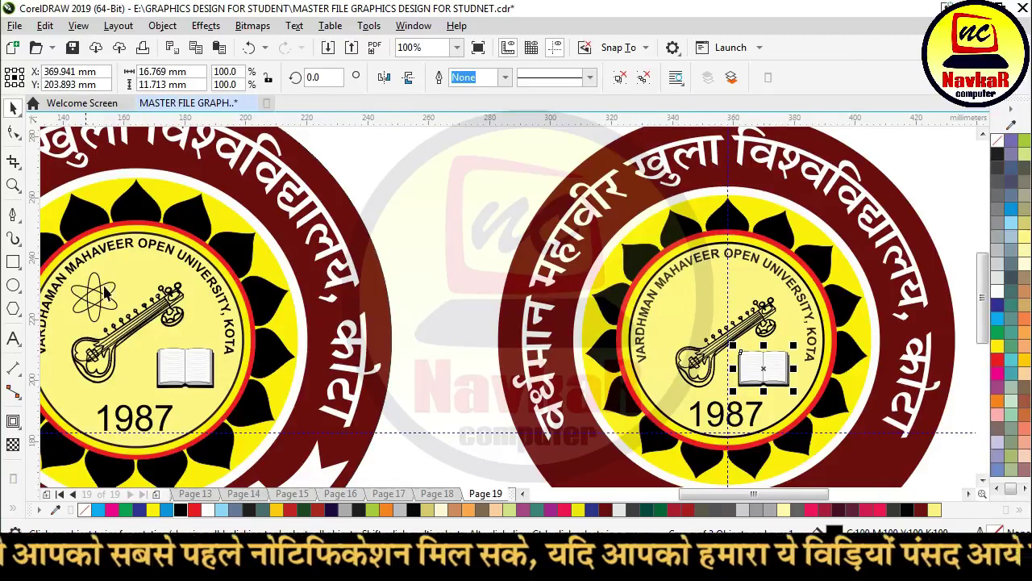
pyautogui.click(13, 263)
pyautogui.moveTo(442, 177); pyautogui.dragTo(475, 276)
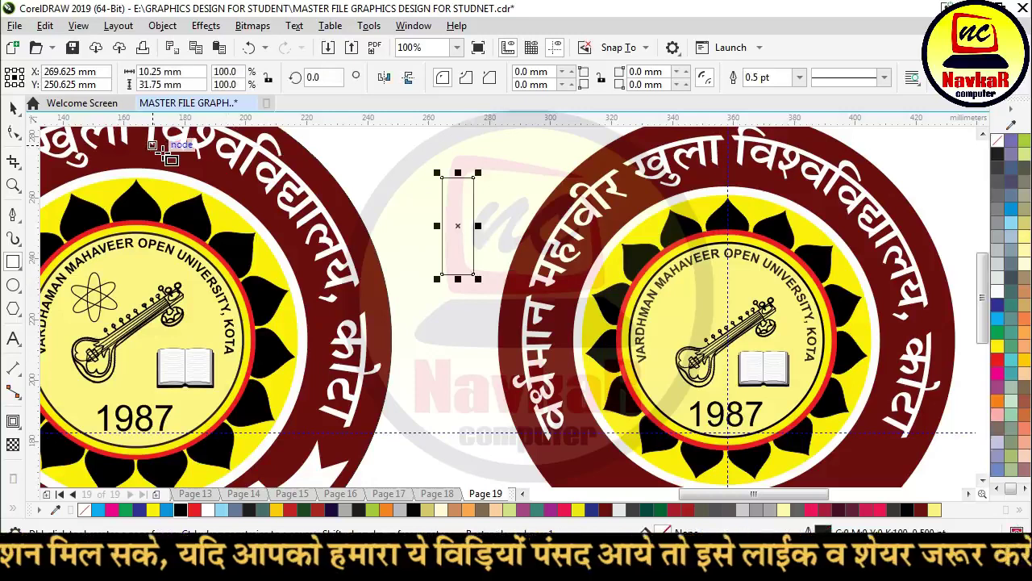
pyautogui.click(18, 132)
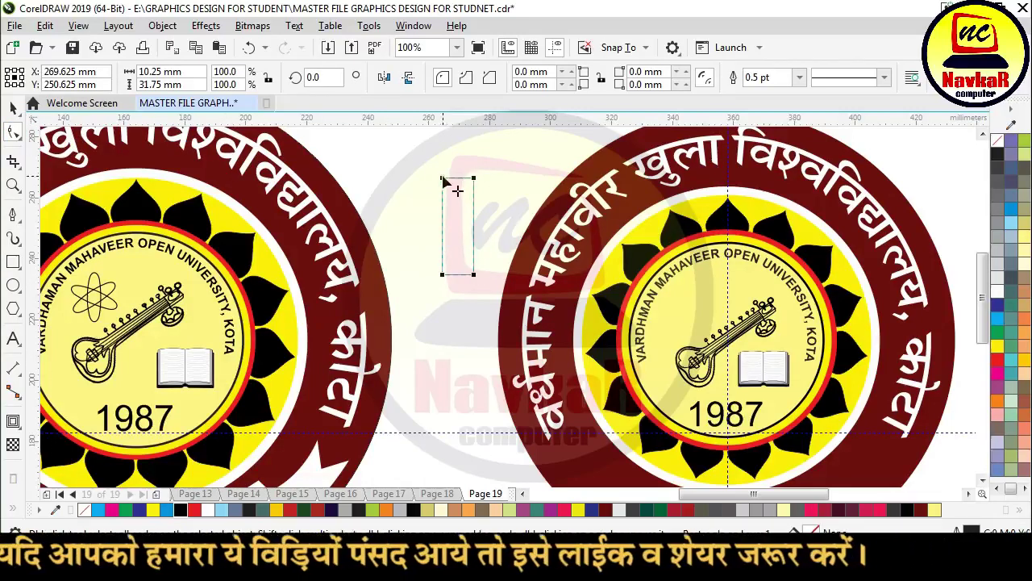
pyautogui.moveTo(445, 182); pyautogui.dragTo(503, 266)
pyautogui.click(13, 107)
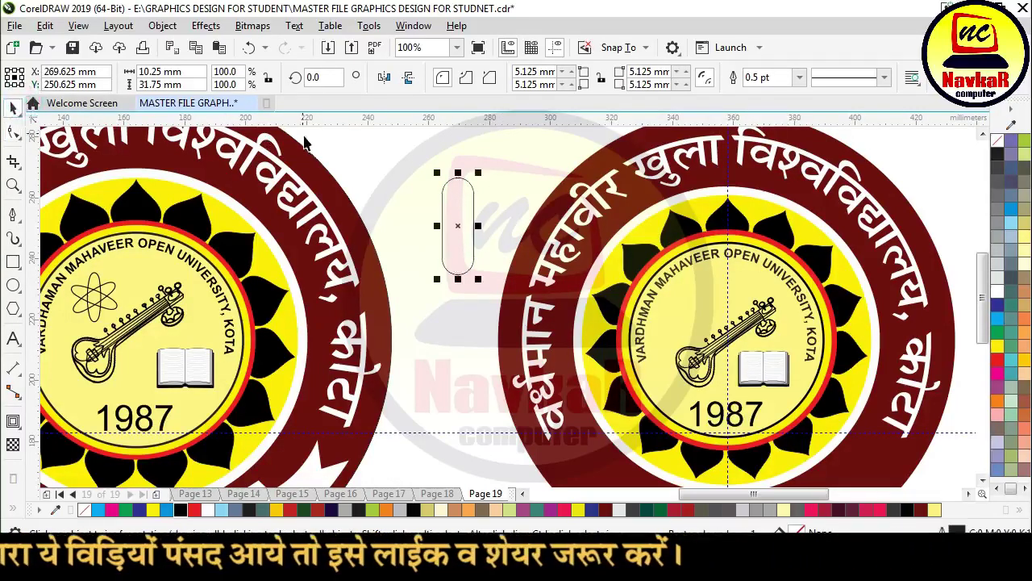
# Convert the capsule to curves and bow both long sides outward into an oval about 13.2 mm wide.
pyautogui.scroll(2, 505, 234)
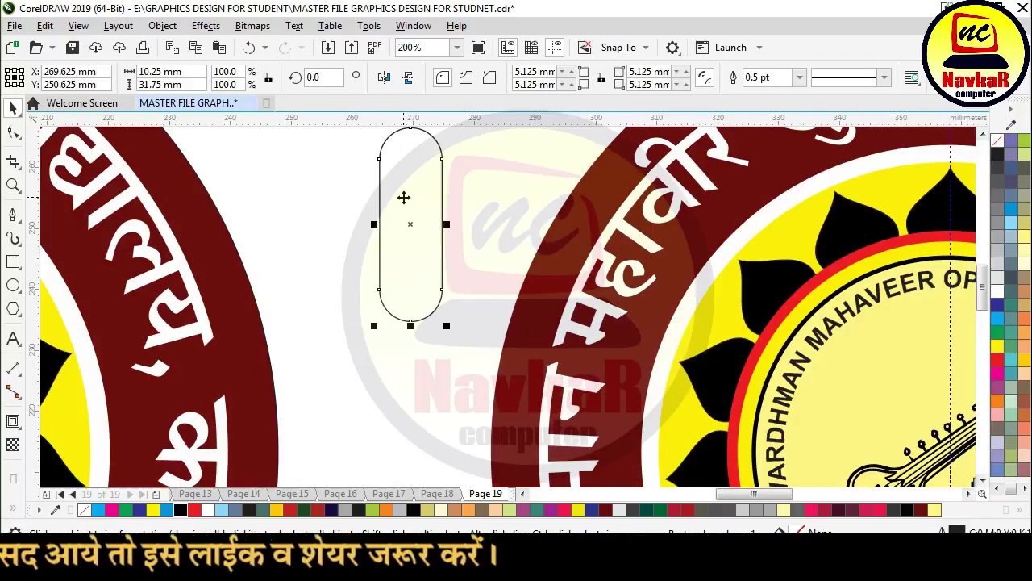
pyautogui.click(162, 25)
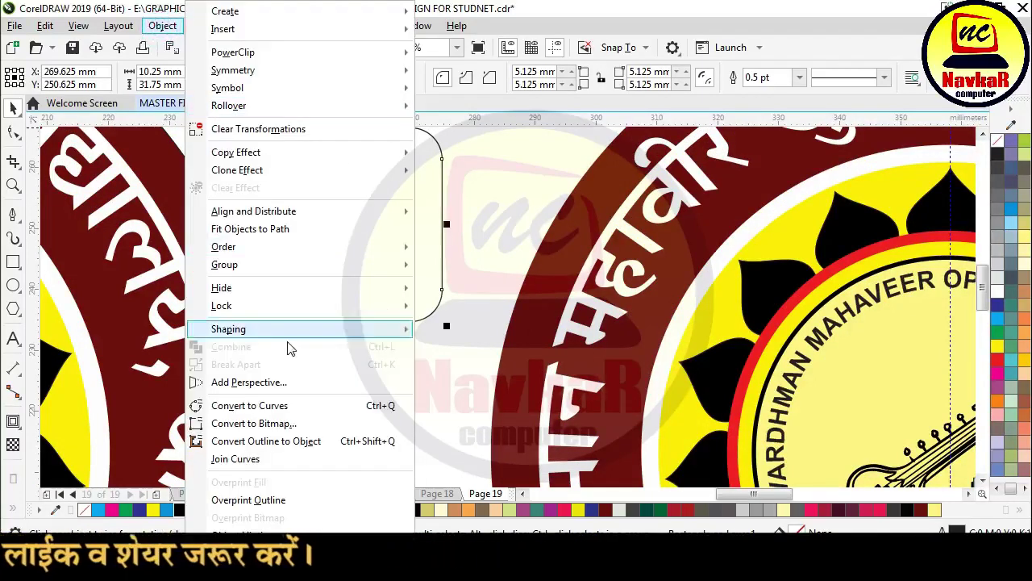
pyautogui.click(293, 405)
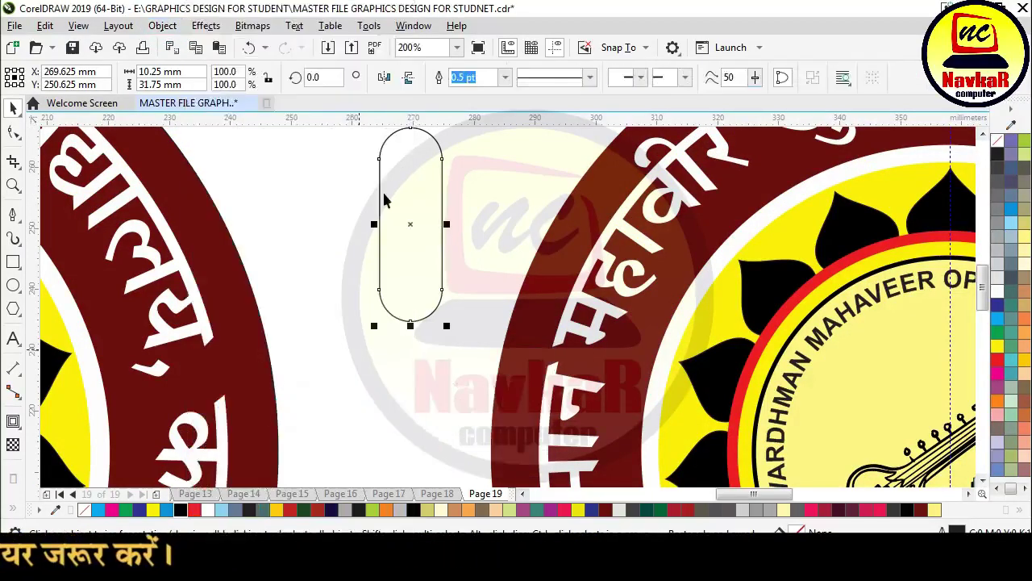
pyautogui.click(12, 133)
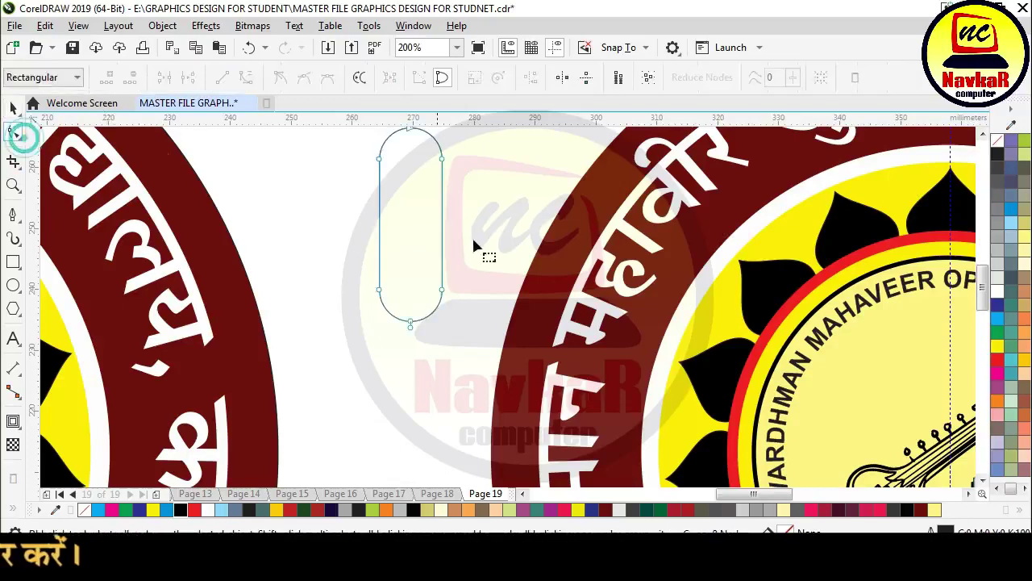
pyautogui.rightClick(380, 217)
pyautogui.click(436, 323)
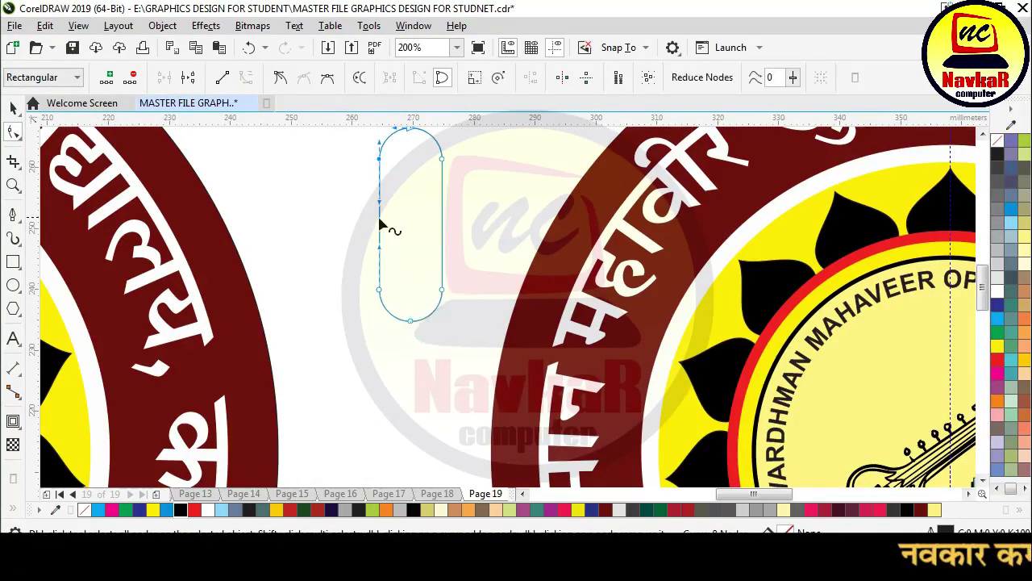
pyautogui.moveTo(379, 220); pyautogui.dragTo(371, 221)
pyautogui.rightClick(440, 214)
pyautogui.click(468, 328)
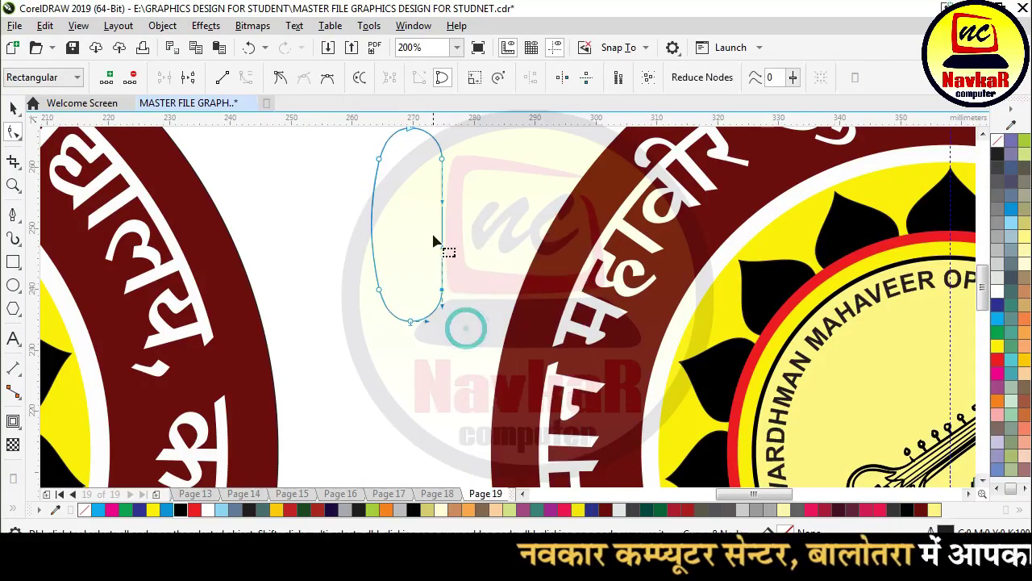
pyautogui.moveTo(441, 229); pyautogui.dragTo(451, 228)
pyautogui.click(13, 106)
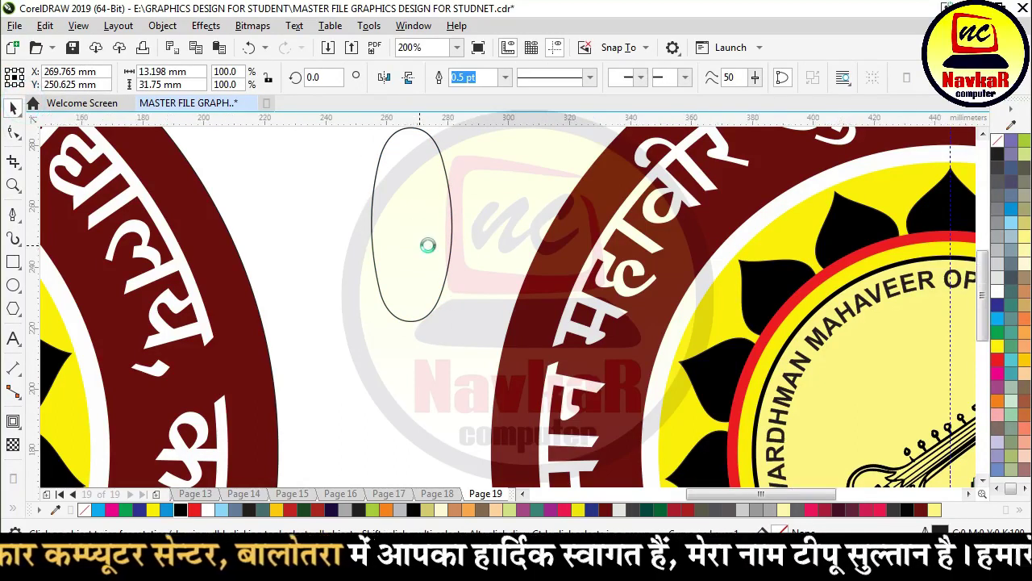
# Stretch the oval to about 46.5 mm tall and add two rotated copies crossing at its centre to form an atom symbol.
pyautogui.scroll(-1, 427, 241)
pyautogui.moveTo(416, 288); pyautogui.dragTo(415, 333)
pyautogui.click(417, 250)
pyautogui.moveTo(441, 179); pyautogui.dragTo(473, 230)
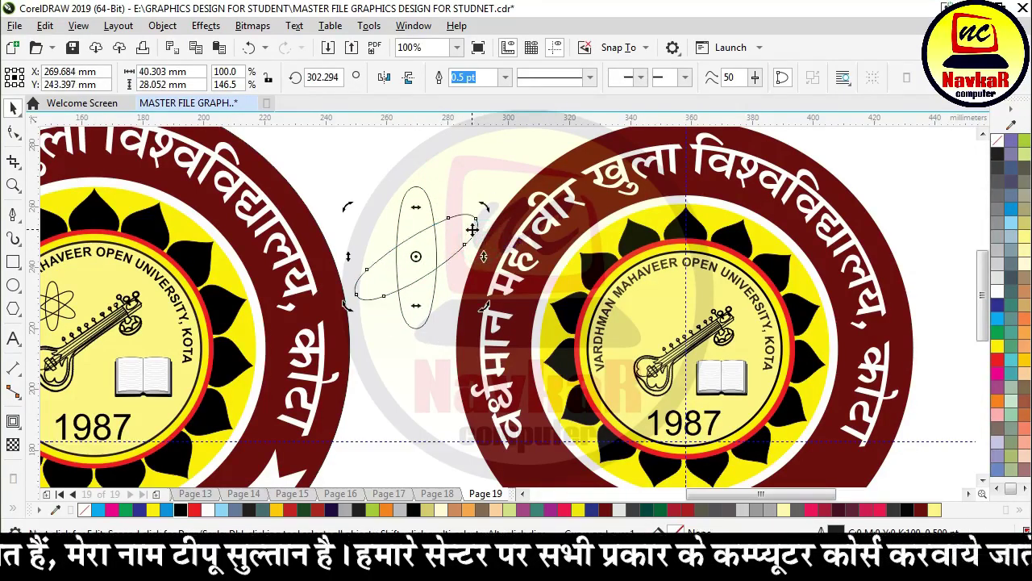
pyautogui.click(330, 171)
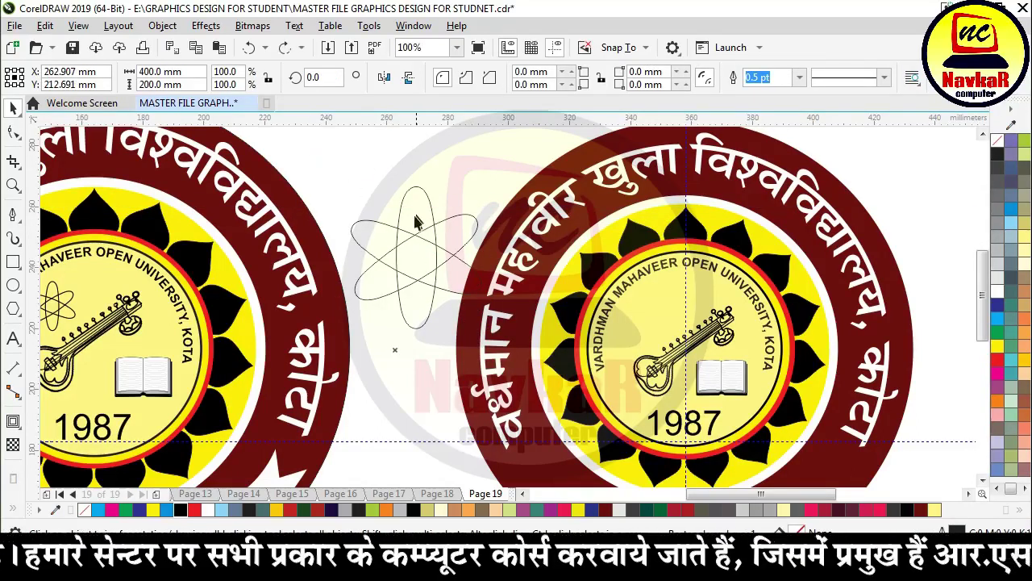
# Set the outline of the atom's three ovals to 1.5 pt with round corners and scaling with the object.
pyautogui.scroll(-2, 428, 277)
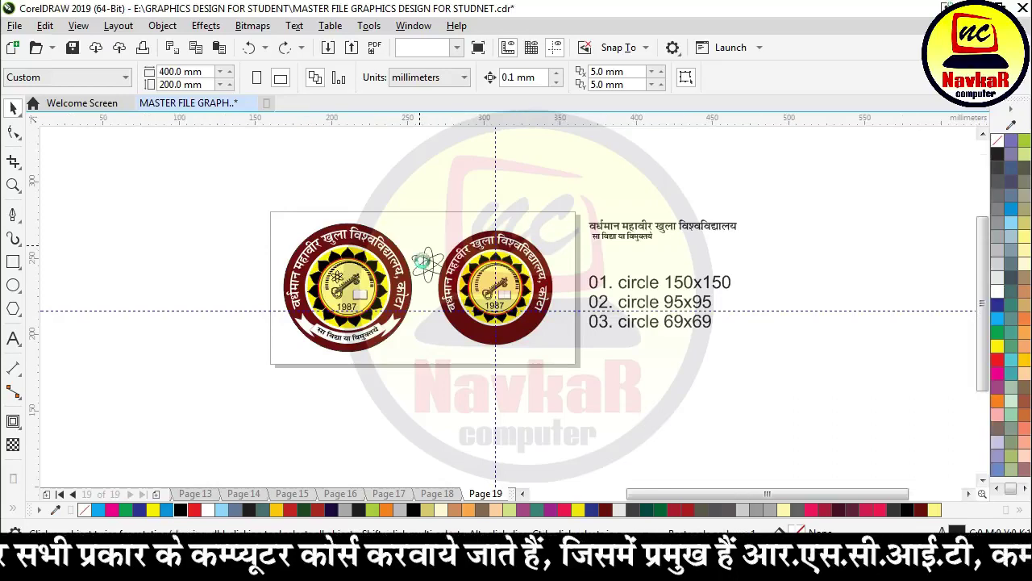
pyautogui.scroll(3, 416, 257)
pyautogui.moveTo(507, 313); pyautogui.dragTo(550, 355)
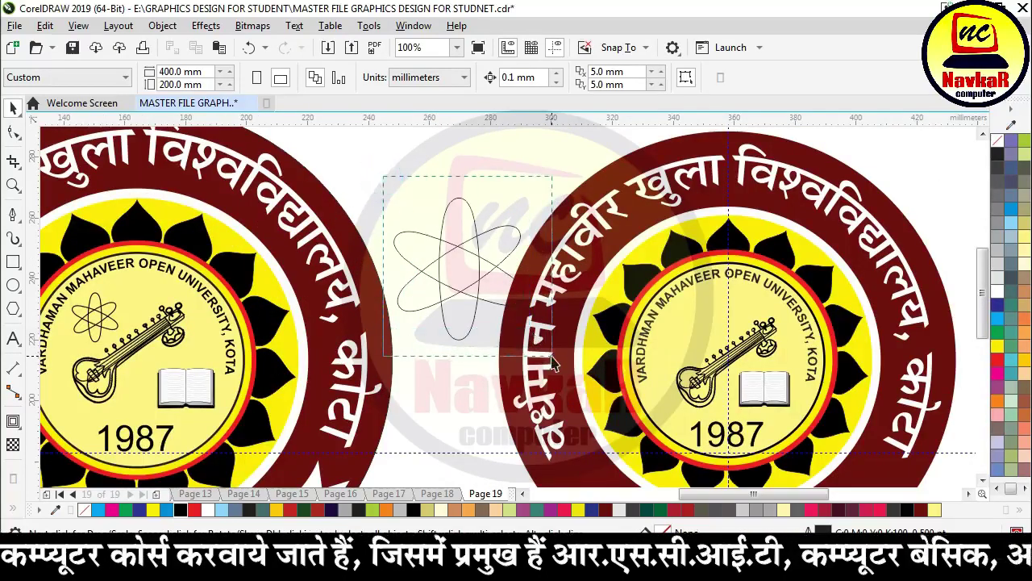
pyautogui.press('F12')
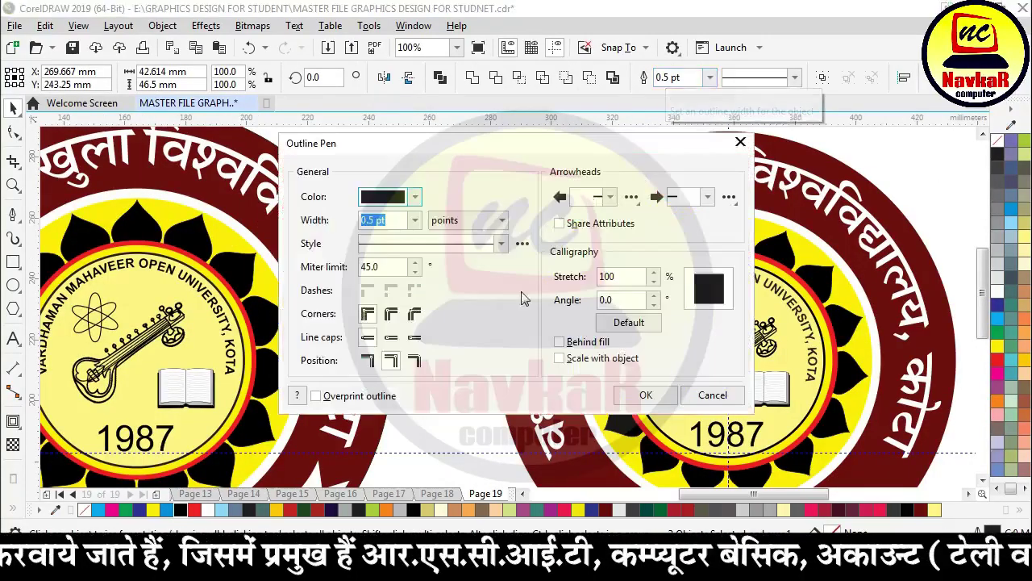
pyautogui.click(596, 355)
pyautogui.click(392, 314)
pyautogui.click(415, 219)
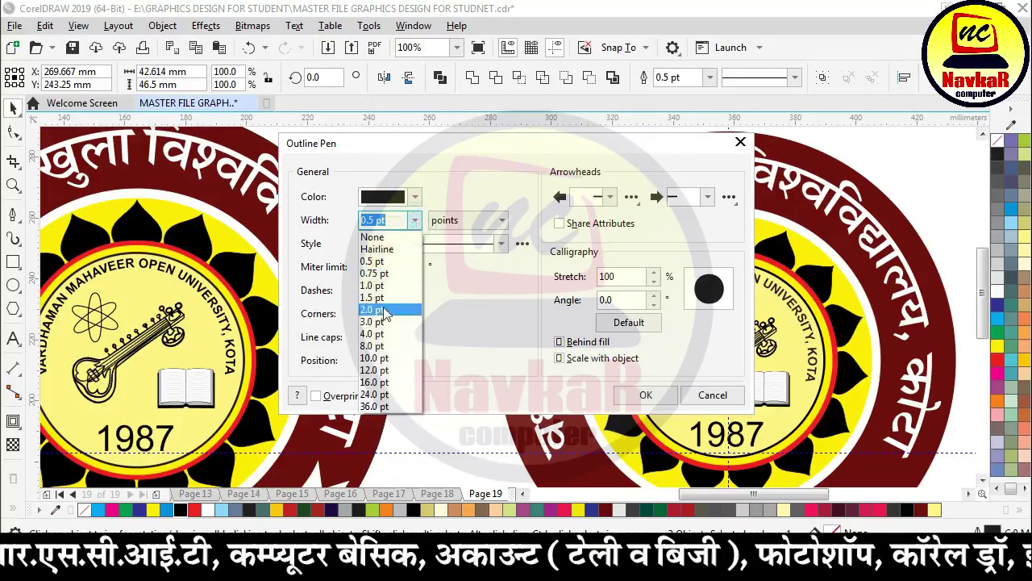
pyautogui.click(385, 297)
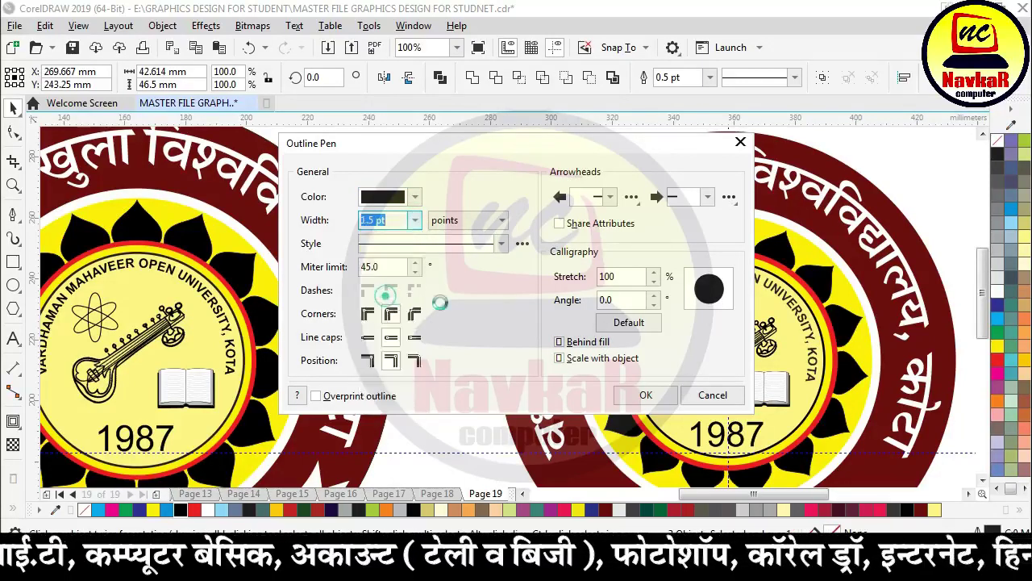
pyautogui.click(646, 394)
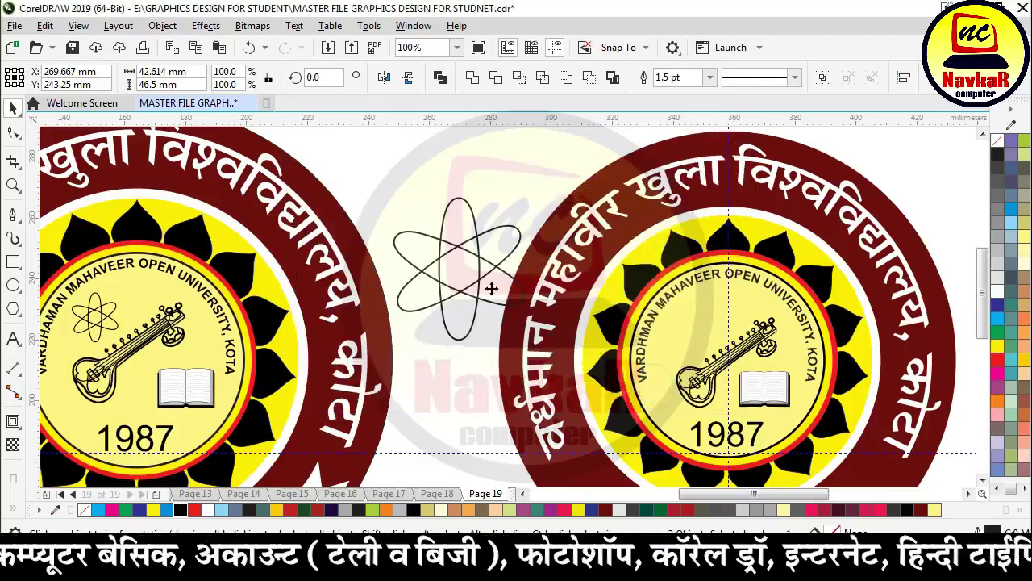
# Place the atom symbol above the sitar in the second logo and shrink it to about 14.4 × 15.7 mm.
pyautogui.click(396, 179)
pyautogui.moveTo(355, 139); pyautogui.dragTo(728, 326)
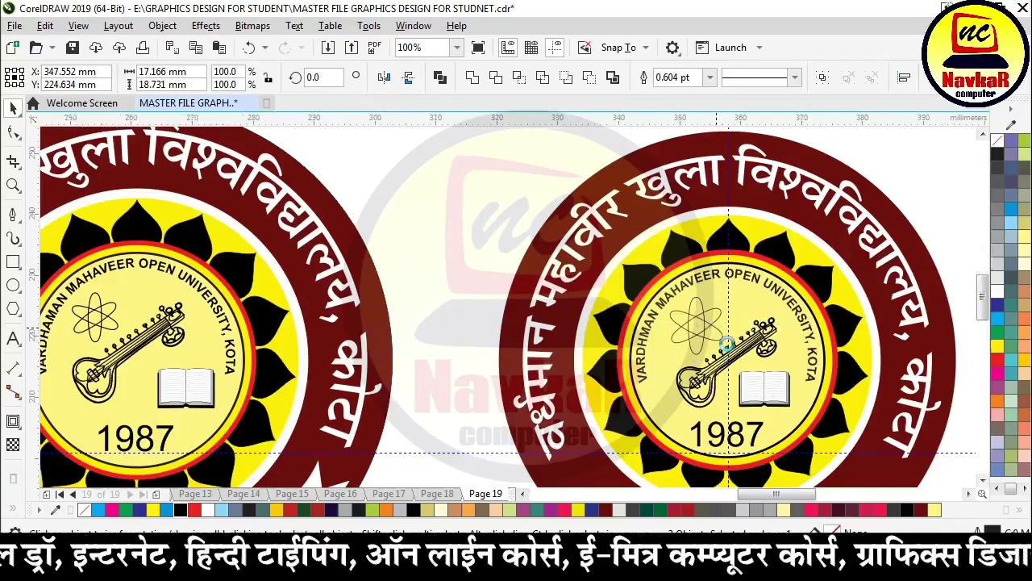
pyautogui.scroll(4, 728, 326)
pyautogui.moveTo(712, 390); pyautogui.dragTo(694, 372)
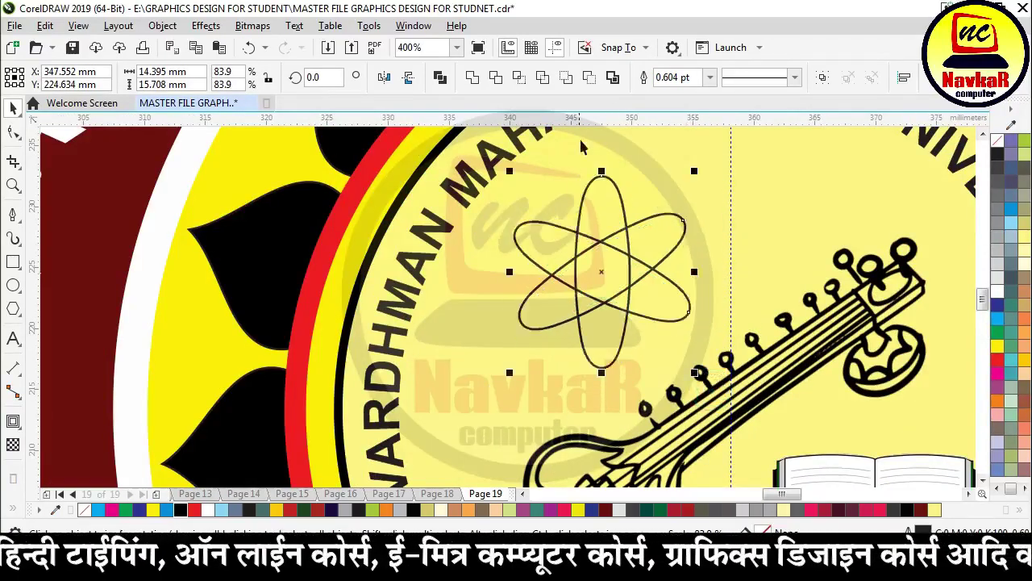
# Set the placed atom symbol's outline width to 1.0 pt and its outline colour to black.
pyautogui.click(710, 78)
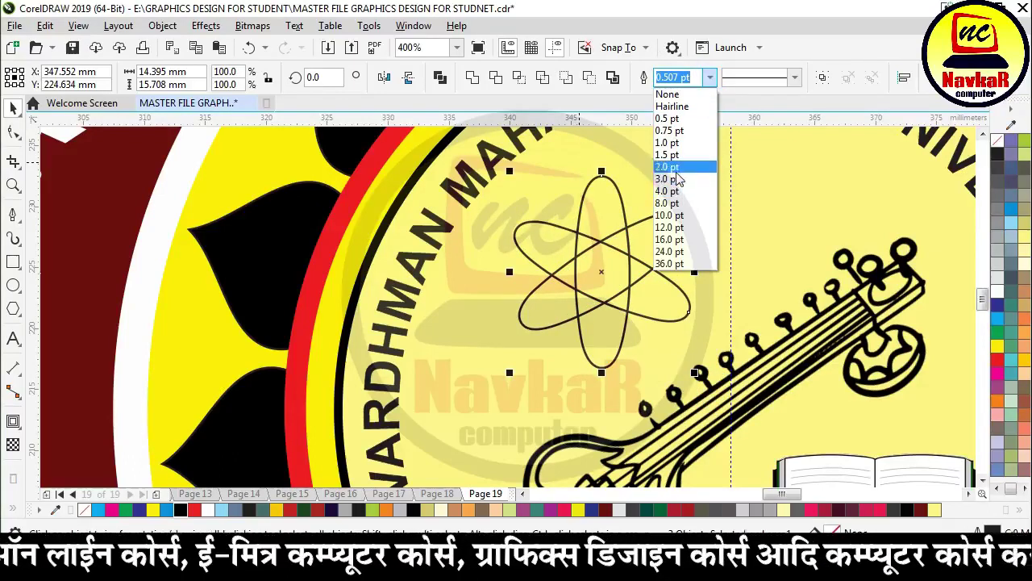
pyautogui.click(674, 143)
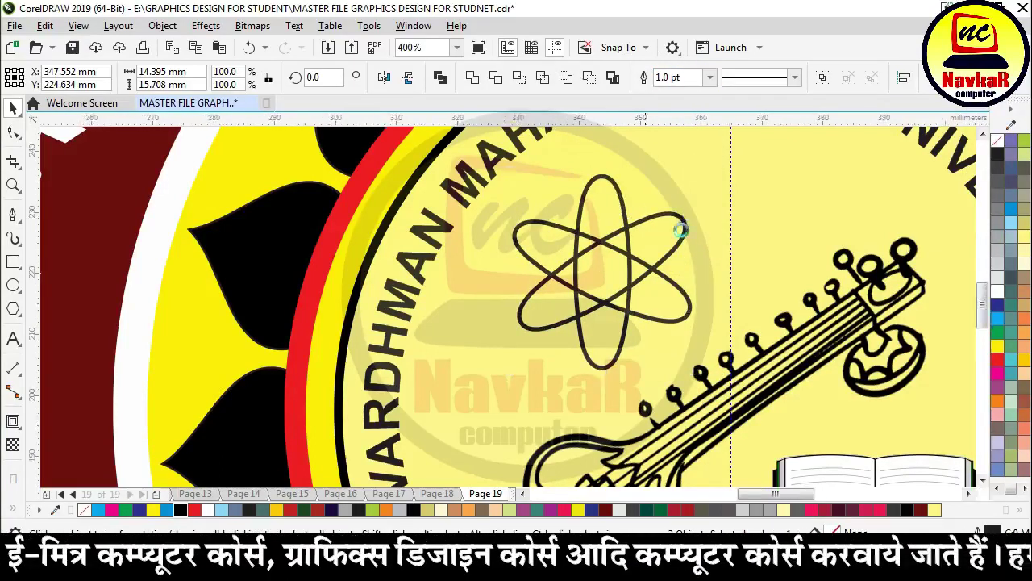
pyautogui.scroll(-4, 571, 293)
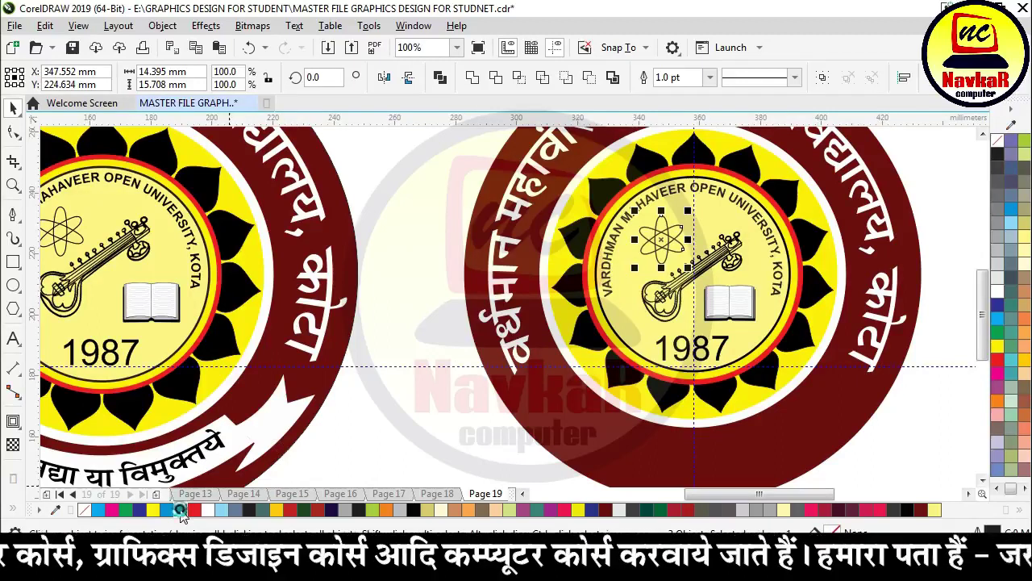
pyautogui.scroll(-2, 650, 282)
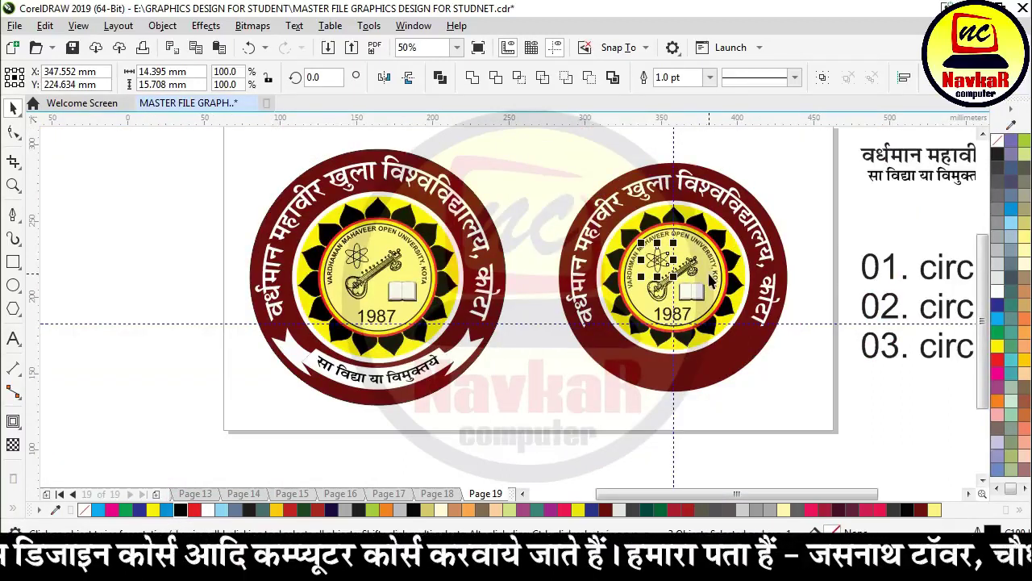
# Shift the circle-size notes closer to the logos and place a copy of the motto सा विद्या या विमुक्तये below the second logo.
pyautogui.press('F4')
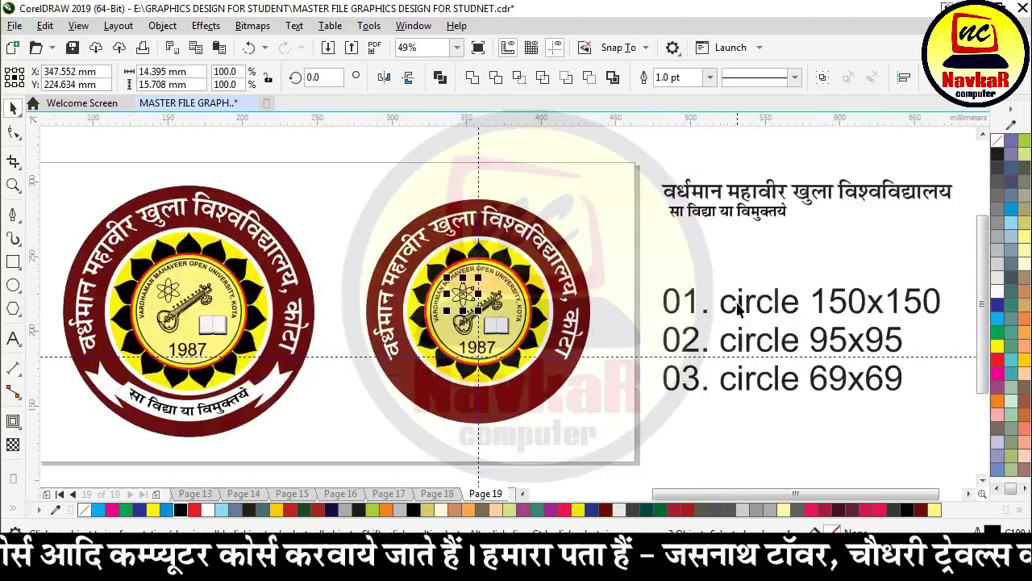
pyautogui.click(390, 188)
pyautogui.click(778, 300)
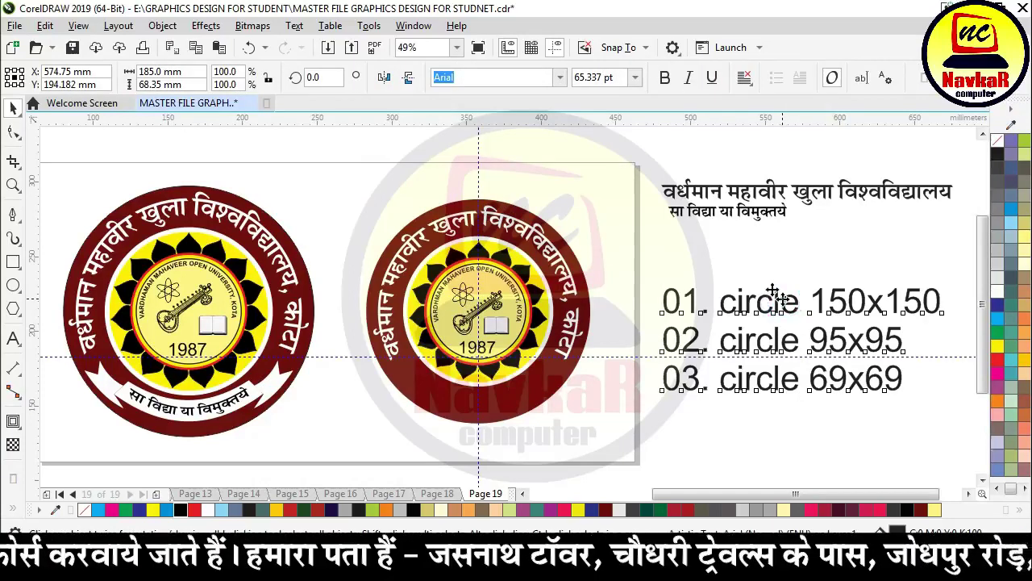
pyautogui.moveTo(778, 300); pyautogui.dragTo(747, 266)
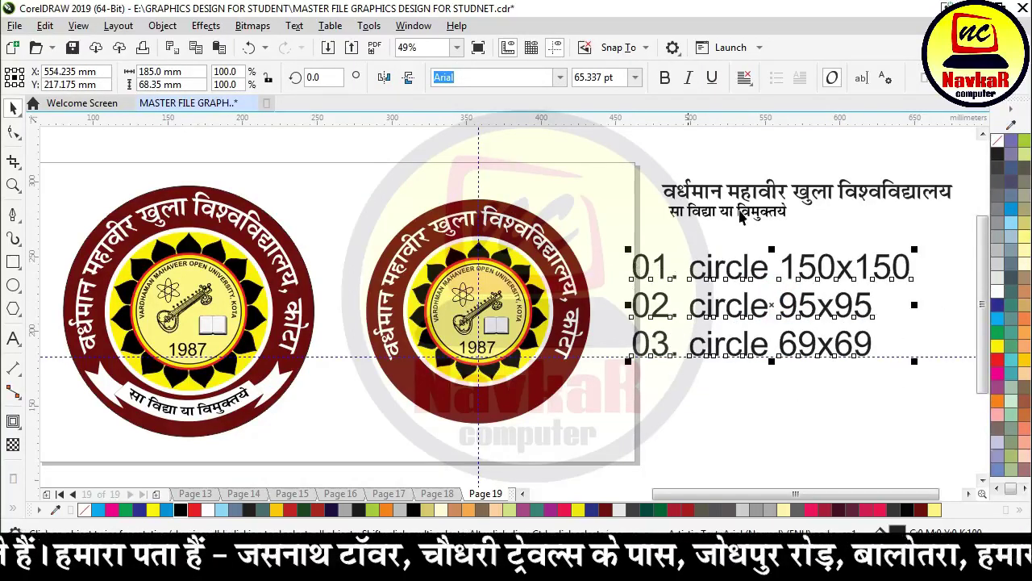
pyautogui.scroll(-1, 766, 211)
pyautogui.moveTo(766, 211); pyautogui.dragTo(520, 424)
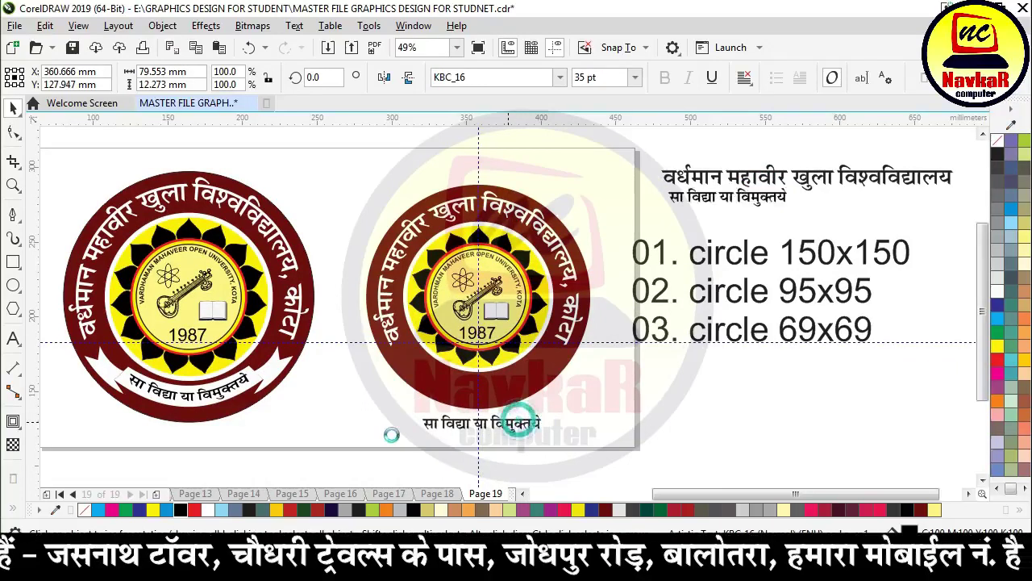
# Trace the centre band of the first logo's motto ribbon as a closed four-cornered outline about 100 mm wide with the Pen tool.
pyautogui.scroll(3, 180, 440)
pyautogui.scroll(1, 597, 293)
pyautogui.scroll(-1, 559, 307)
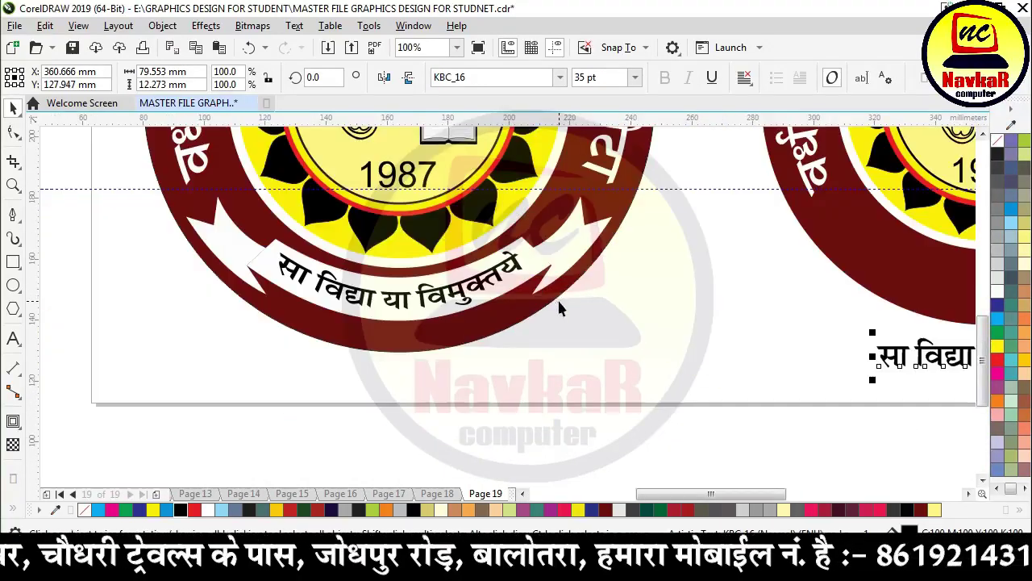
pyautogui.click(13, 214)
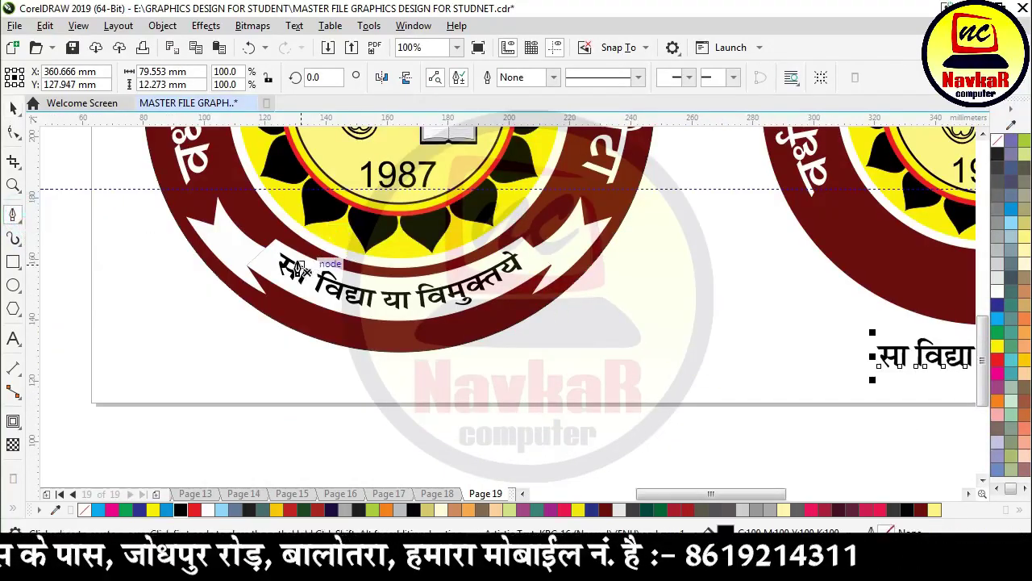
pyautogui.scroll(1, 295, 256)
pyautogui.click(255, 218)
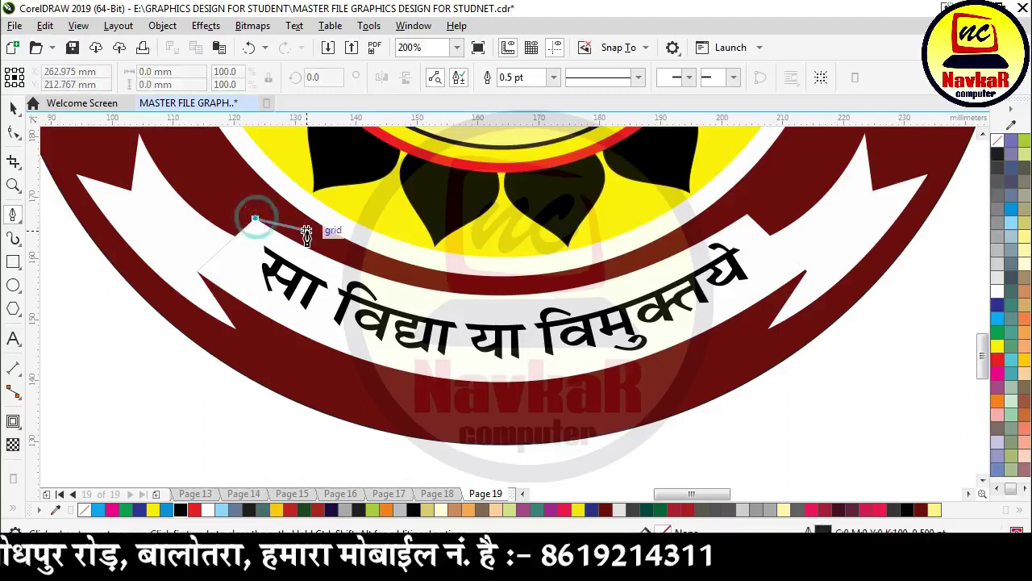
pyautogui.click(750, 216)
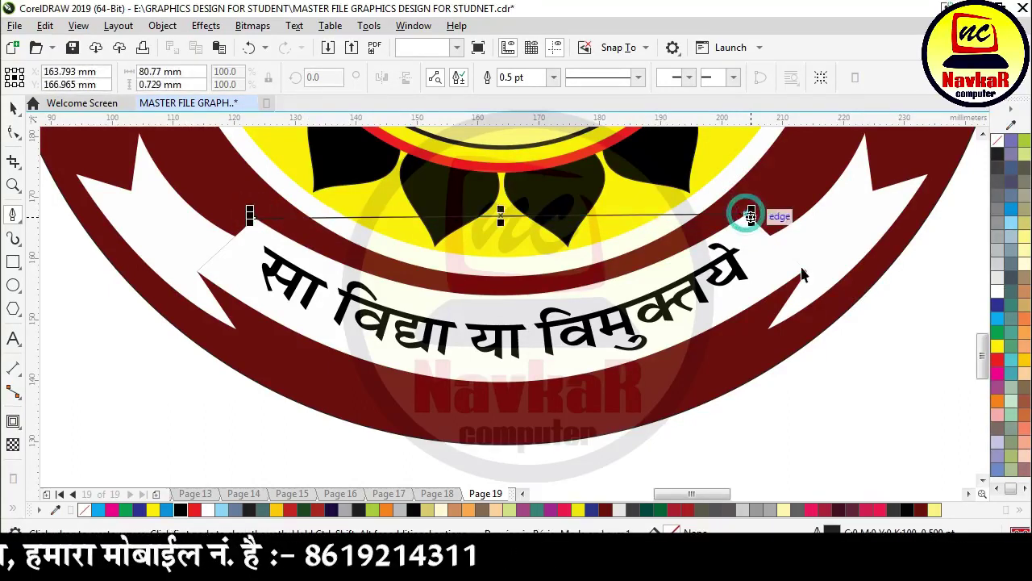
pyautogui.click(807, 274)
pyautogui.click(197, 272)
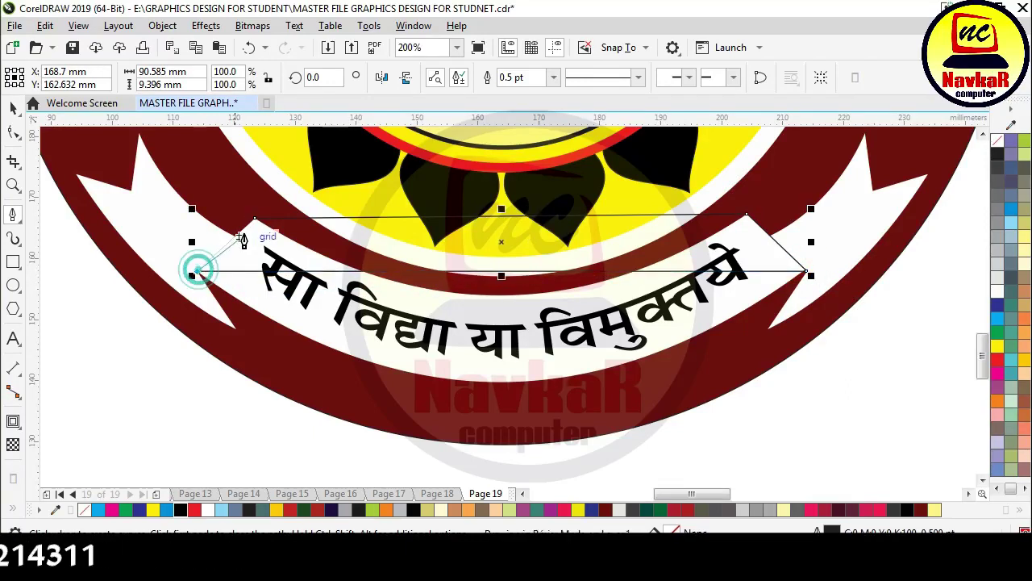
pyautogui.click(255, 220)
# Convert the band outline's segments to curves and bend its upper and lower edges along the ribbon to about 27.4 mm total height.
pyautogui.click(13, 132)
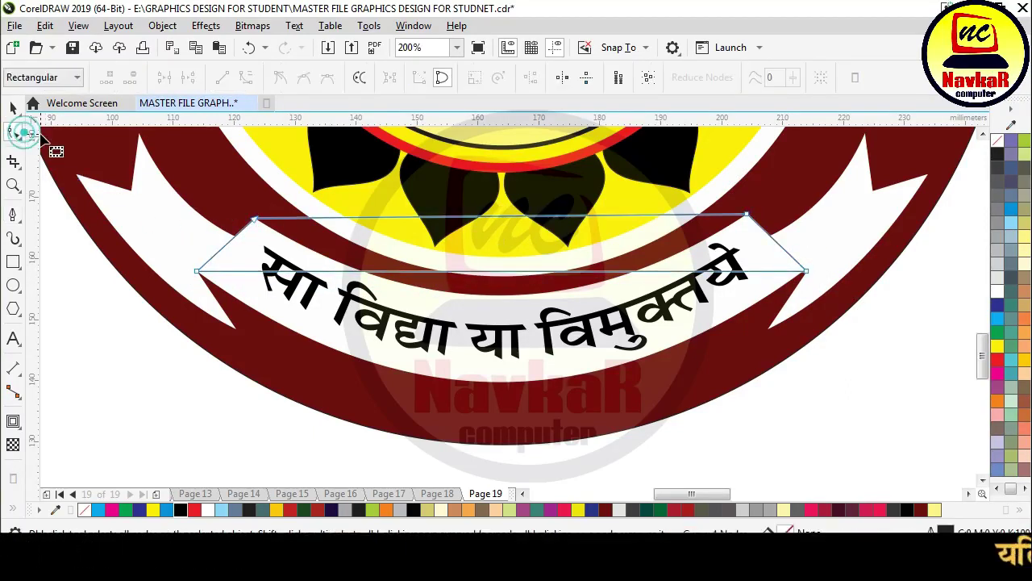
pyautogui.moveTo(71, 151); pyautogui.dragTo(836, 313)
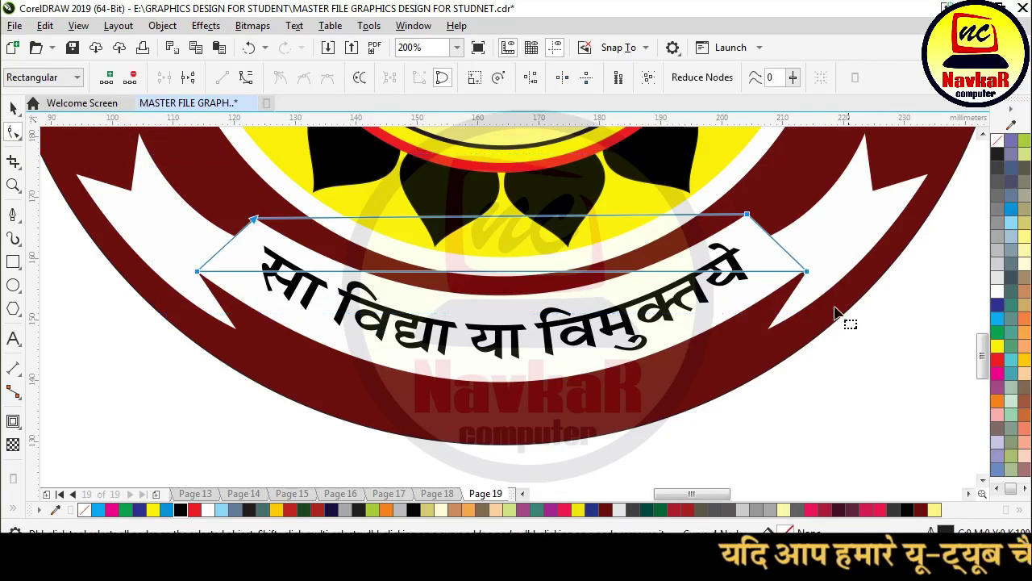
pyautogui.click(246, 77)
pyautogui.moveTo(513, 276); pyautogui.dragTo(511, 380)
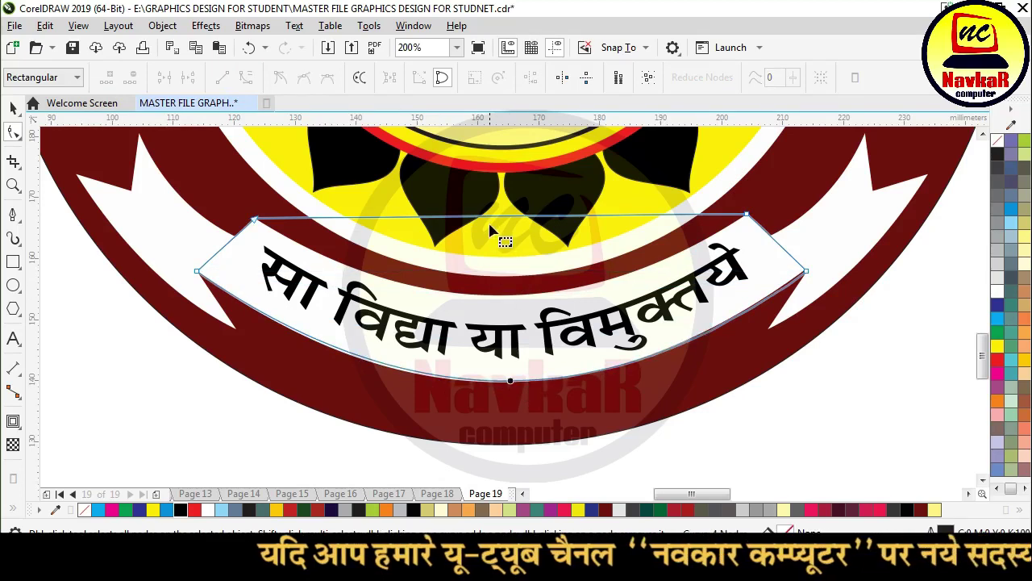
pyautogui.moveTo(490, 221); pyautogui.dragTo(489, 294)
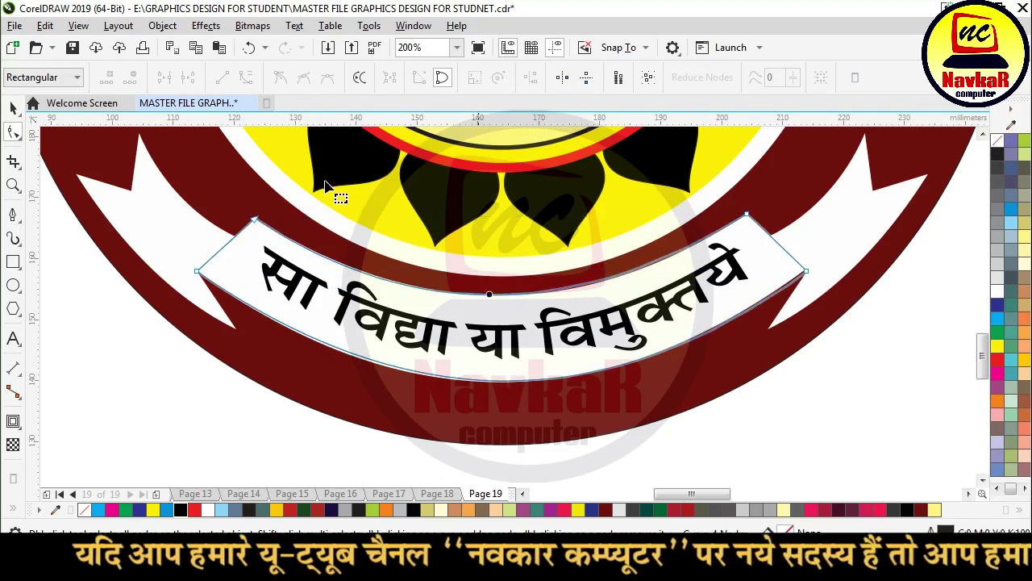
pyautogui.click(12, 109)
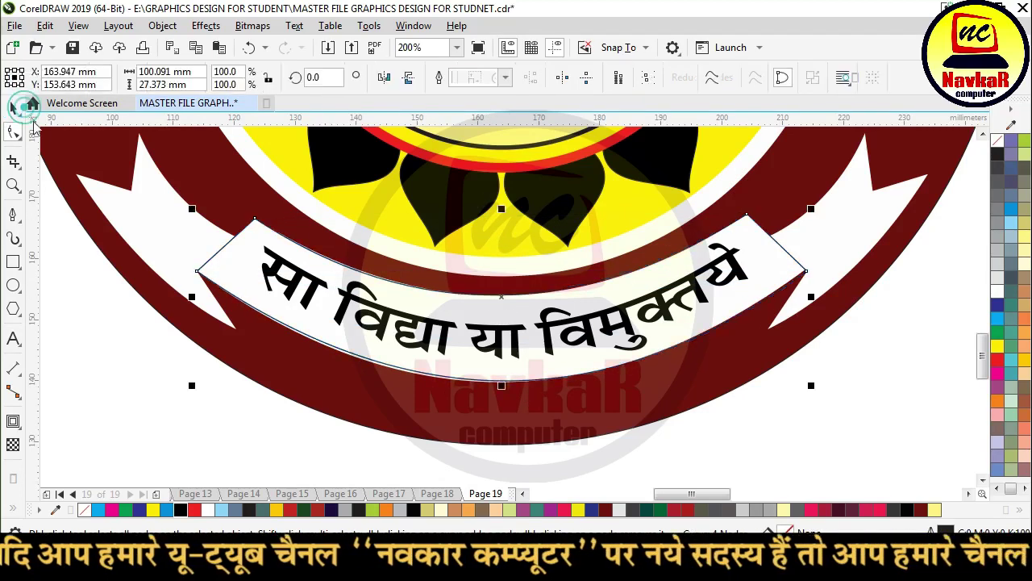
# Trace the ribbon's left forked tail in the first logo as a closed straight-sided Pen outline about 26 × 32 mm.
pyautogui.click(12, 215)
pyautogui.click(235, 329)
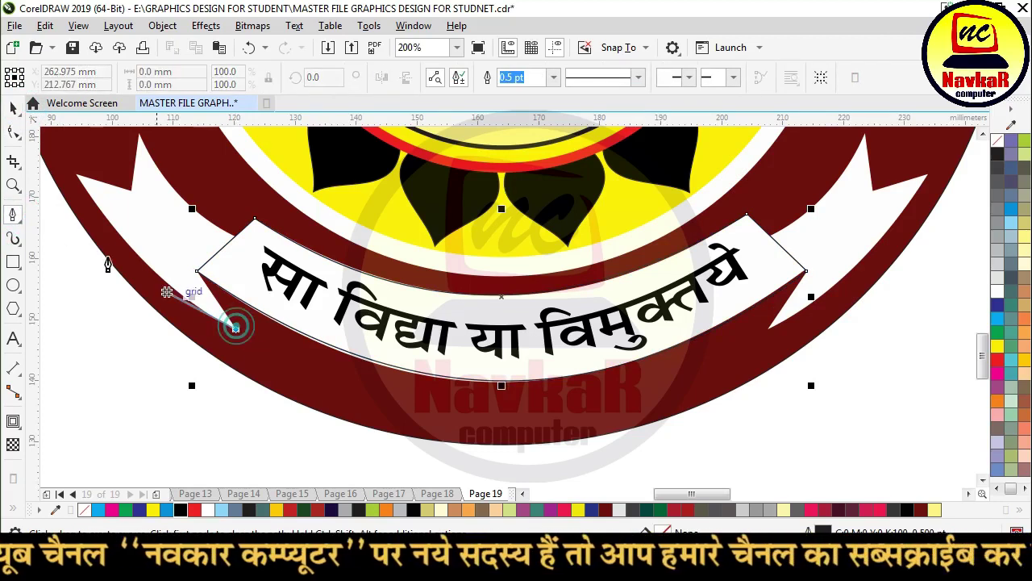
pyautogui.click(74, 173)
pyautogui.click(130, 189)
pyautogui.click(139, 131)
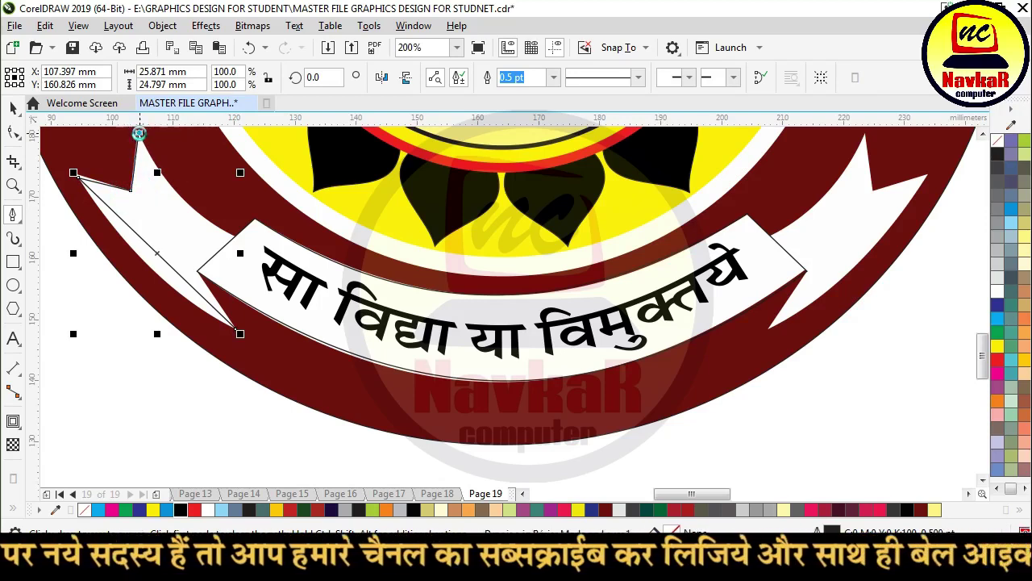
pyautogui.click(235, 236)
pyautogui.click(196, 275)
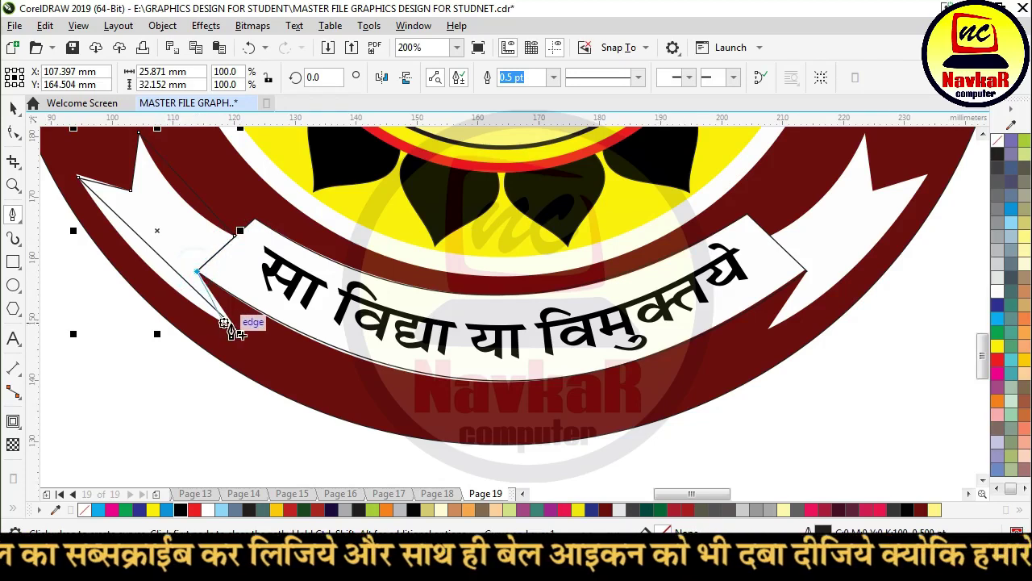
pyautogui.click(239, 334)
# Convert the left tail's segments to curves, bend its inner and outer edges along the ribbon and adjust its outer tip.
pyautogui.click(13, 131)
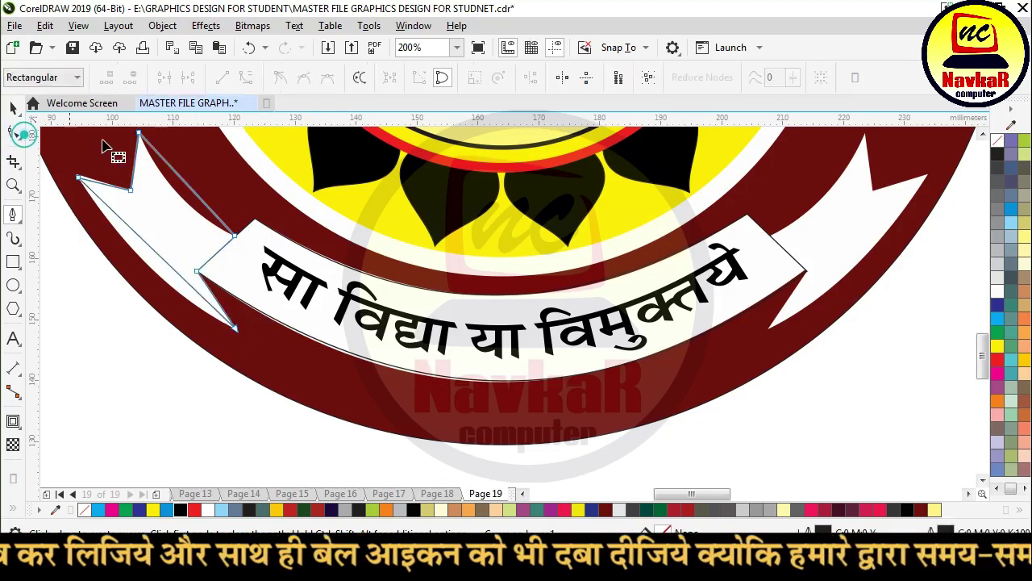
pyautogui.scroll(-1, 132, 236)
pyautogui.moveTo(149, 186); pyautogui.dragTo(431, 454)
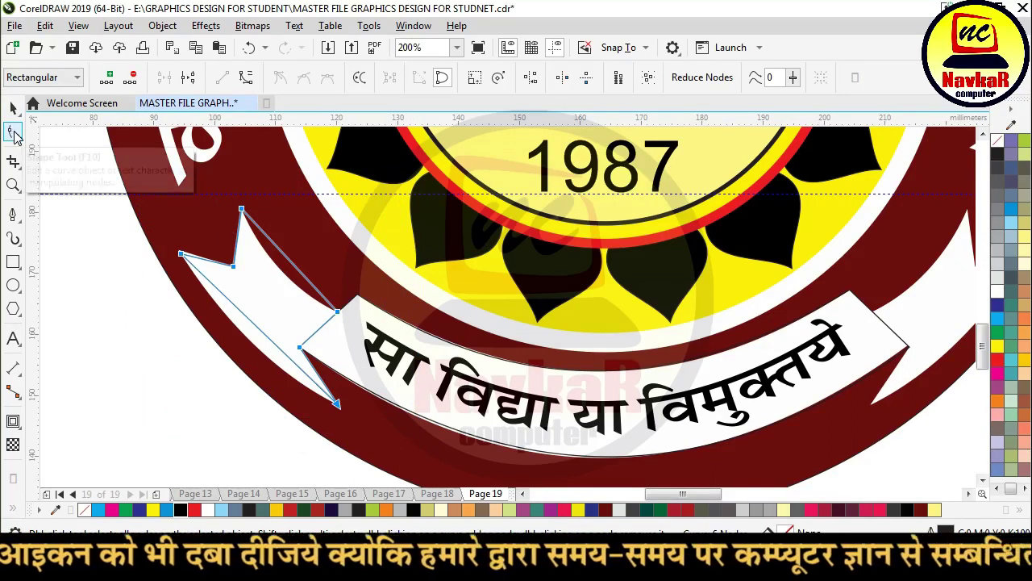
pyautogui.click(246, 77)
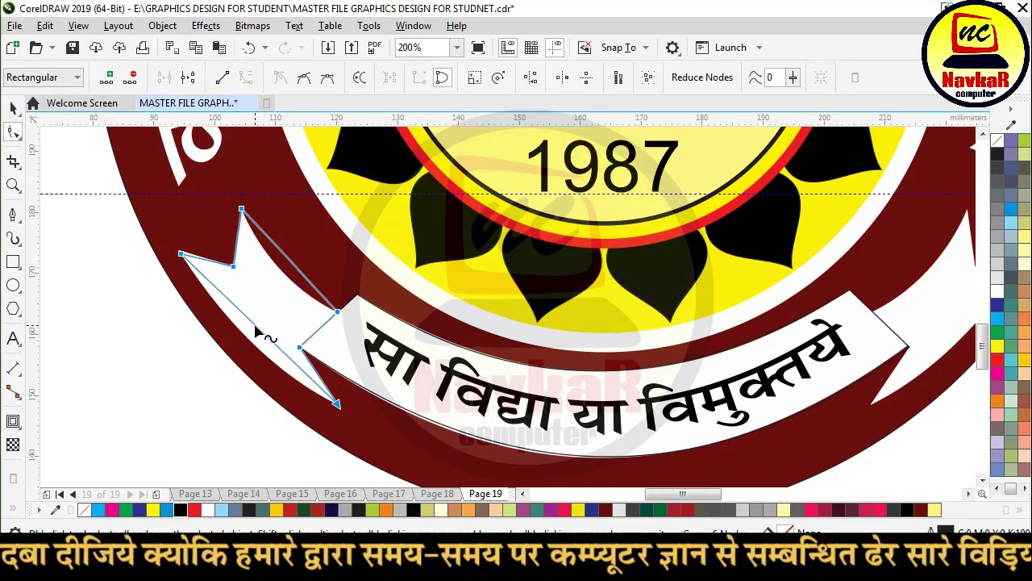
pyautogui.click(261, 330)
pyautogui.moveTo(290, 262); pyautogui.dragTo(287, 276)
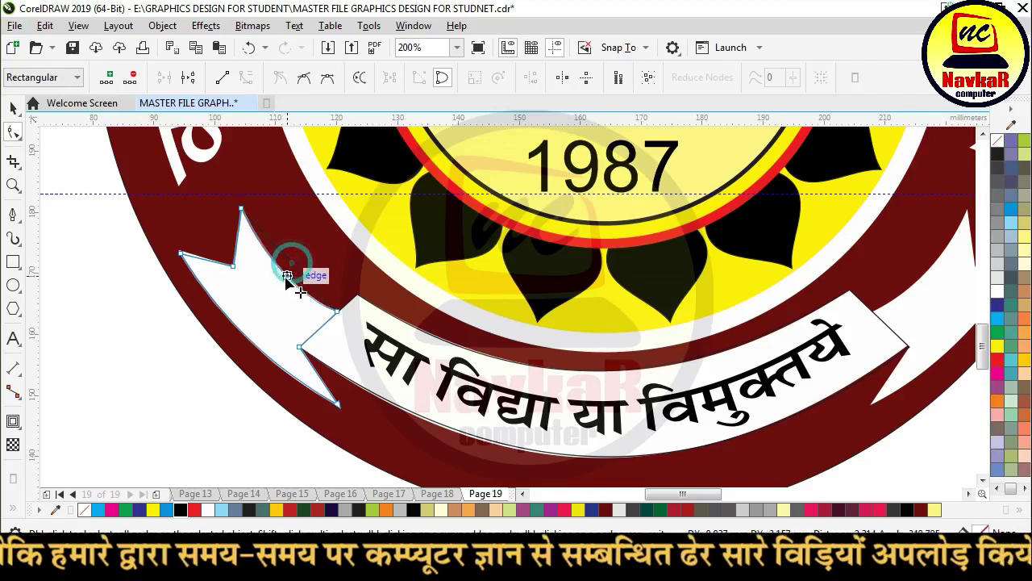
pyautogui.scroll(2, 202, 262)
pyautogui.click(160, 248)
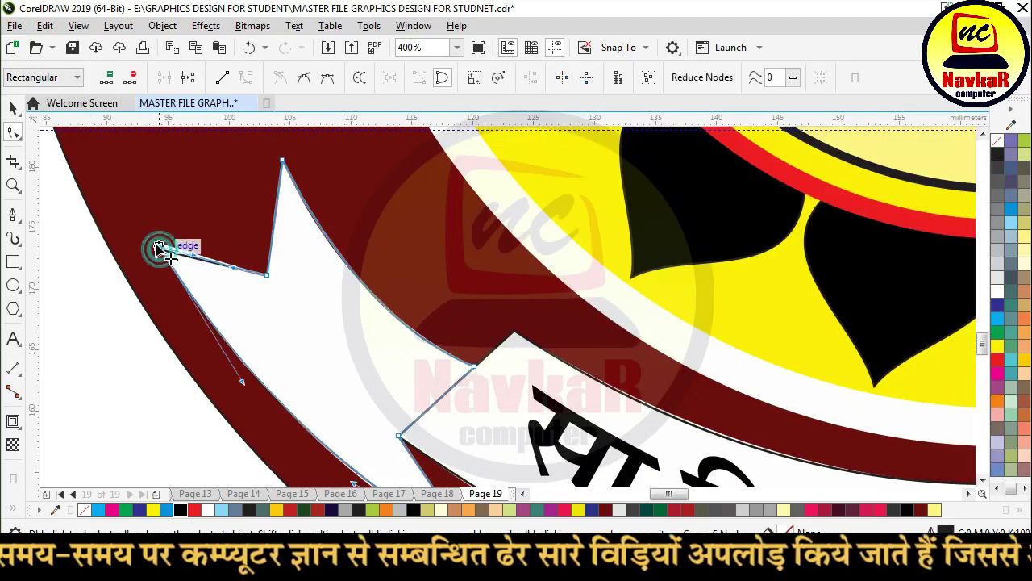
pyautogui.scroll(-2, 202, 241)
pyautogui.scroll(-2, 197, 236)
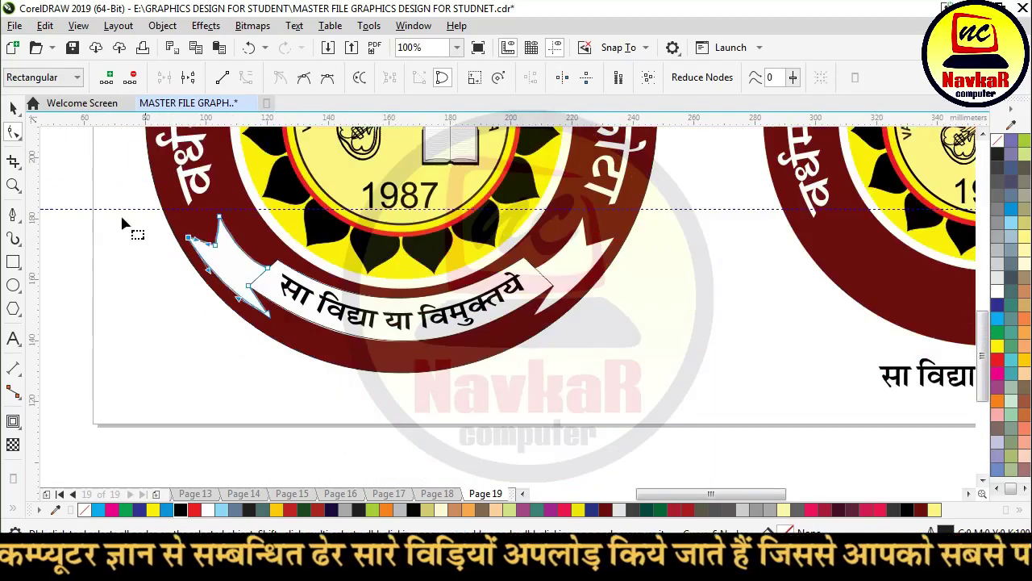
pyautogui.click(13, 109)
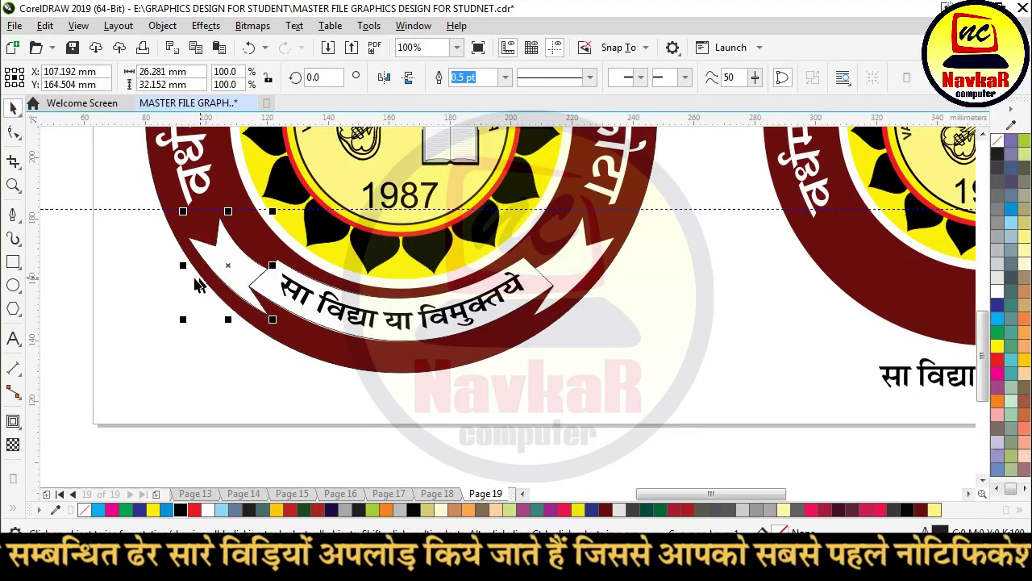
# Place a horizontally mirrored copy of the left tail over the ribbon's right tail in the first logo.
pyautogui.moveTo(183, 265); pyautogui.dragTo(560, 272)
pyautogui.hotkey('ctrl', 'z')
pyautogui.click(384, 78)
pyautogui.scroll(2, 596, 278)
pyautogui.moveTo(546, 254); pyautogui.dragTo(581, 256)
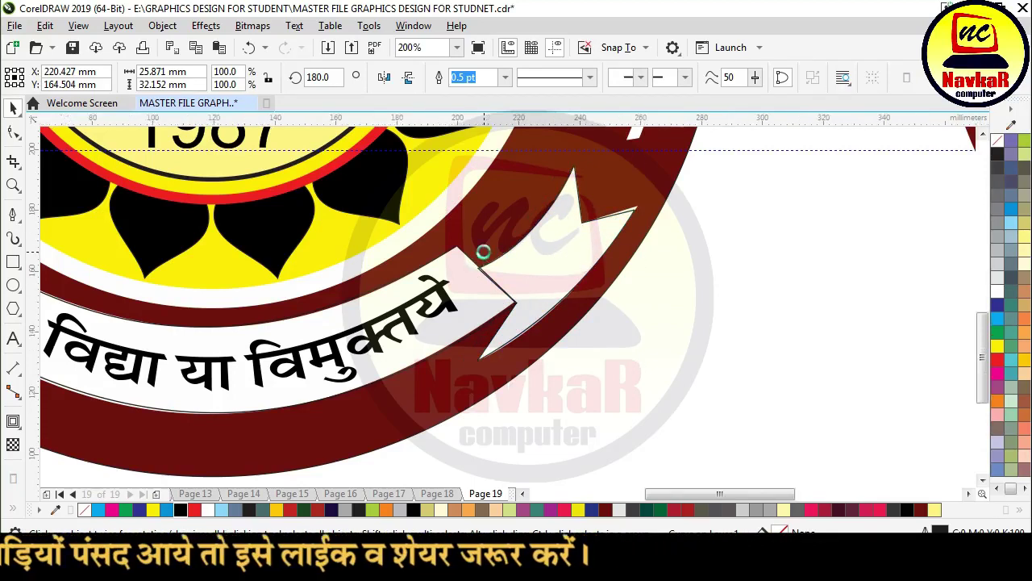
pyautogui.scroll(-2, 484, 250)
# Fill the traced ribbon's centre band and both tails with white.
pyautogui.click(409, 294)
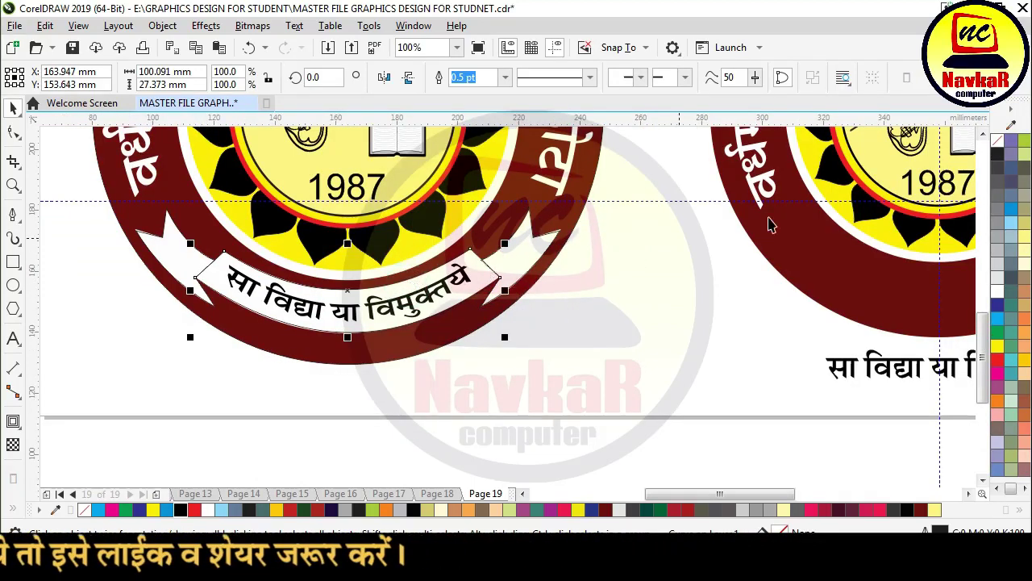
pyautogui.press('Delete')
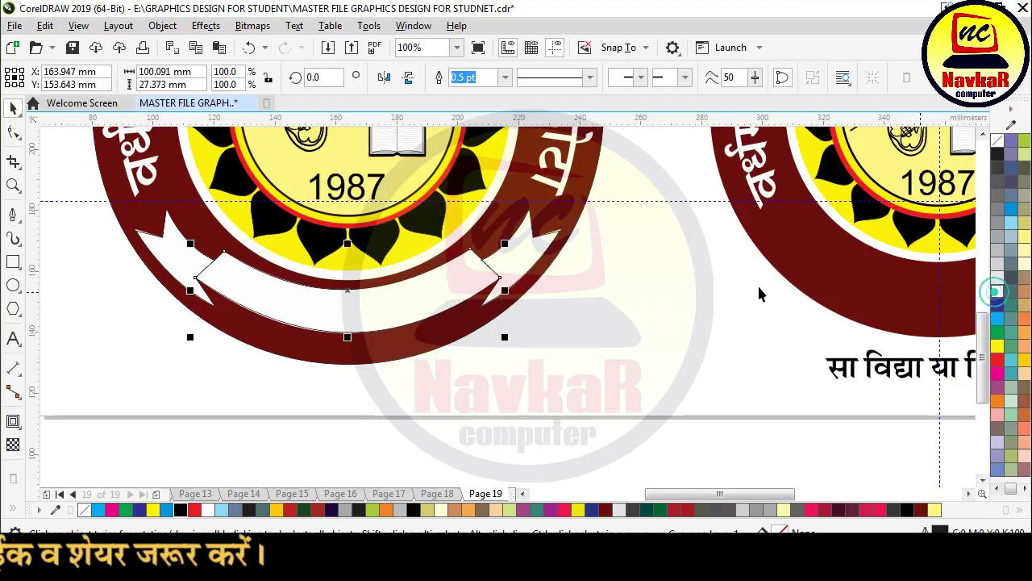
pyautogui.click(534, 234)
pyautogui.keyDown('shift'); pyautogui.click(190, 252); pyautogui.keyUp('shift')
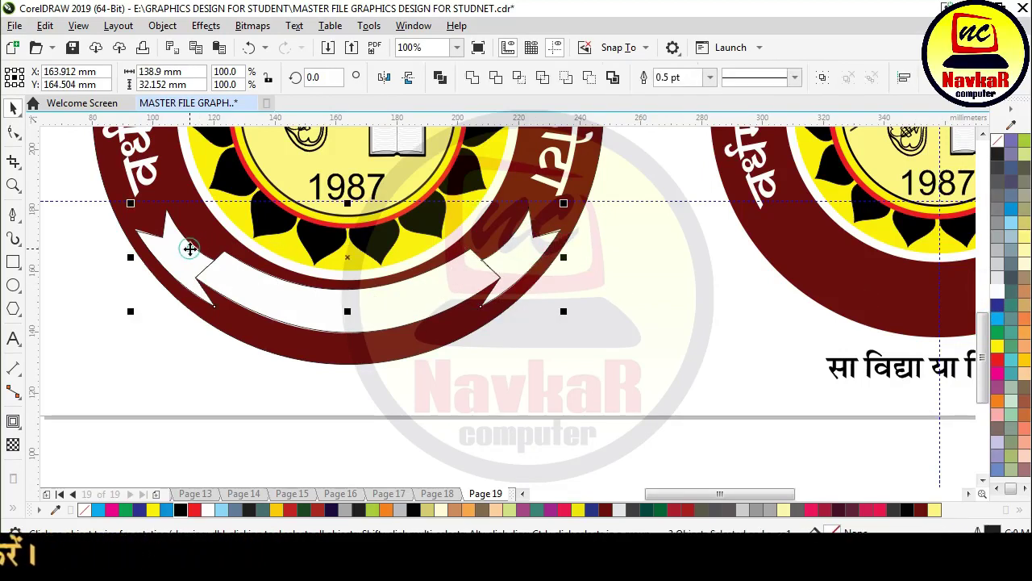
pyautogui.keyDown('shift'); pyautogui.click(428, 295); pyautogui.keyUp('shift')
pyautogui.scroll(-3, 428, 295)
pyautogui.scroll(2, 427, 320)
pyautogui.click(434, 364)
pyautogui.click(409, 278)
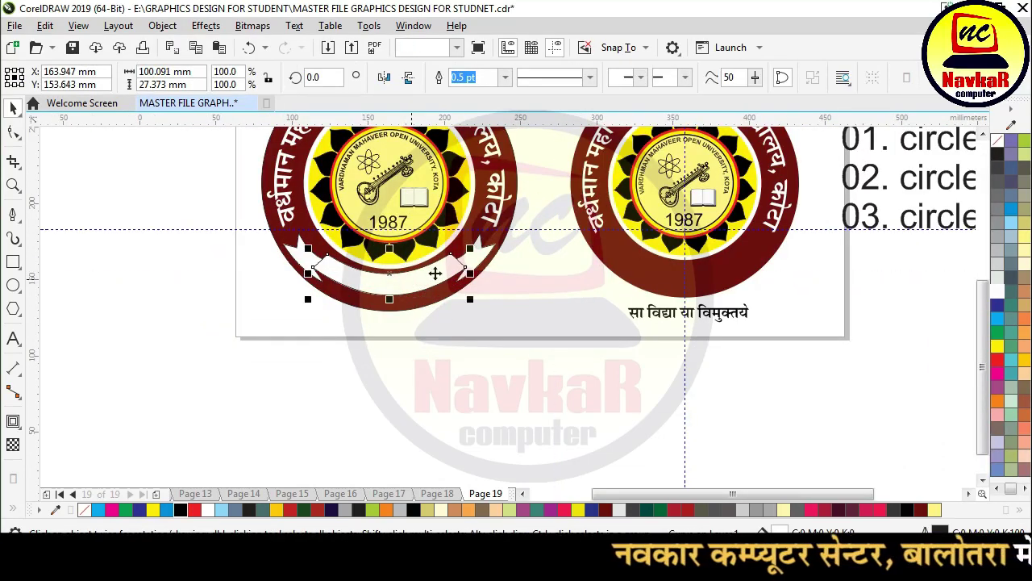
pyautogui.keyDown('shift'); pyautogui.click(481, 260); pyautogui.keyUp('shift')
pyautogui.moveTo(294, 259); pyautogui.dragTo(684, 294)
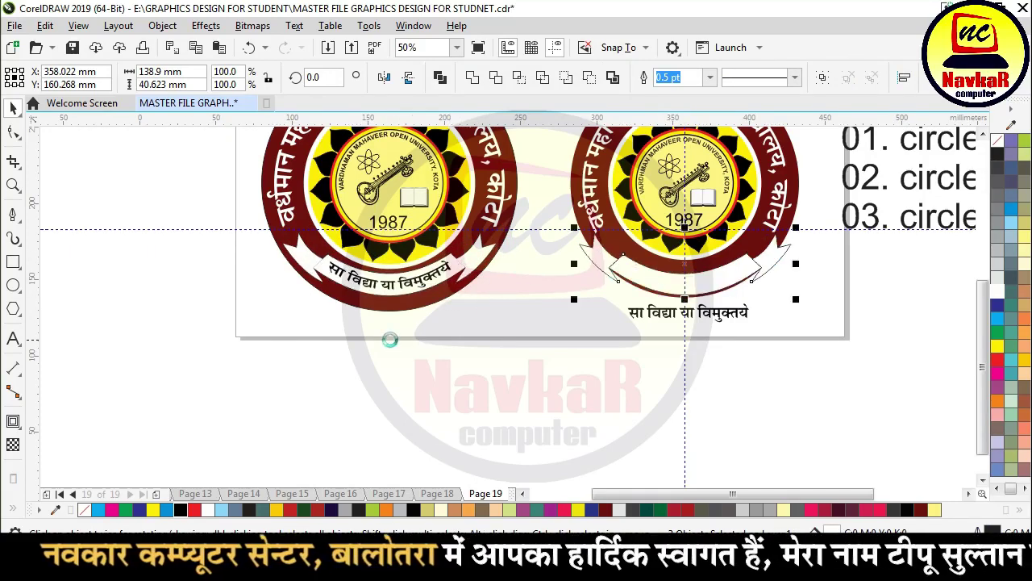
pyautogui.scroll(-2, 387, 337)
pyautogui.scroll(2, 556, 304)
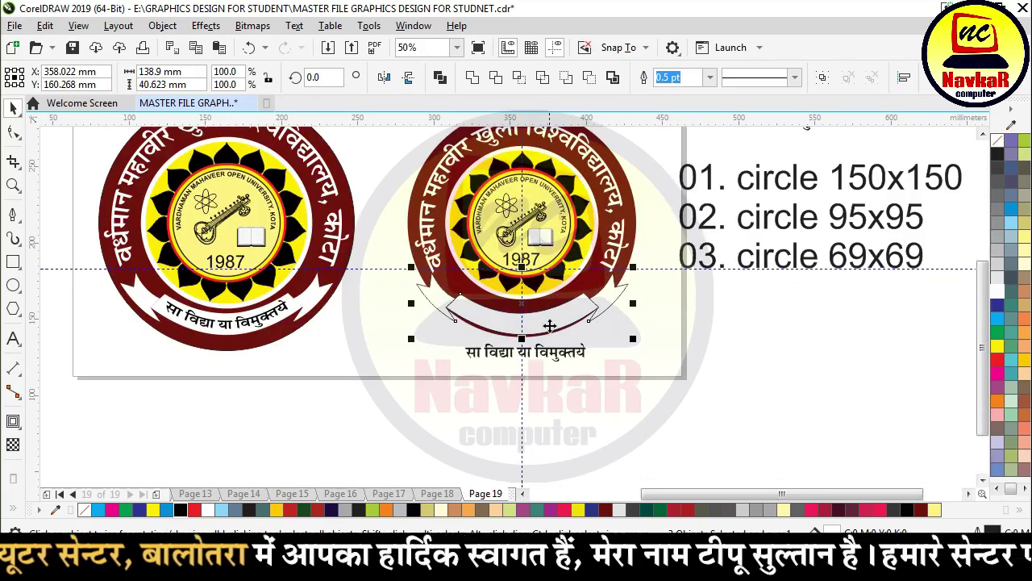
pyautogui.hotkey('ctrl', 'z')
pyautogui.scroll(-2, 439, 387)
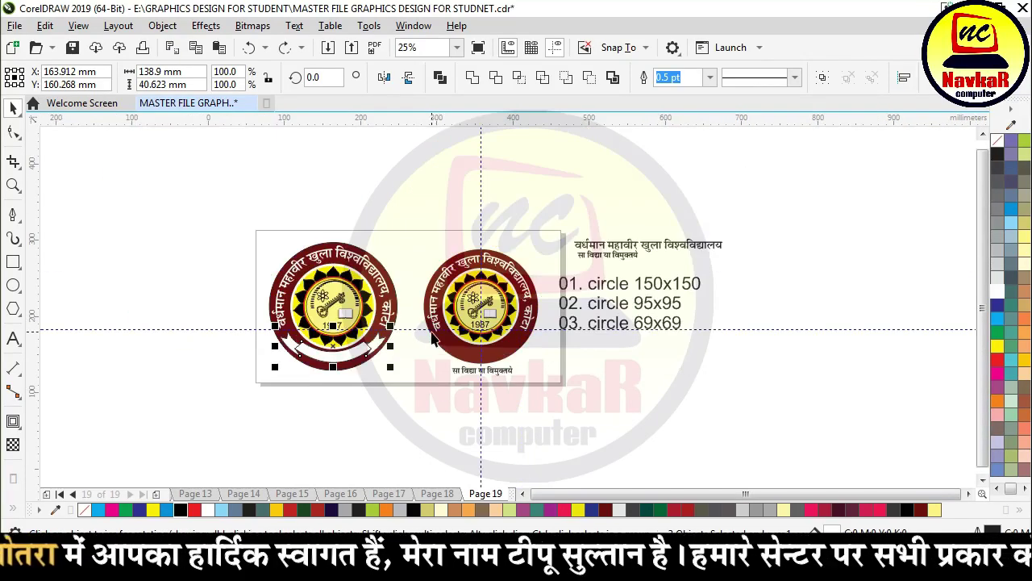
pyautogui.scroll(2, 433, 337)
pyautogui.moveTo(384, 140); pyautogui.dragTo(665, 403)
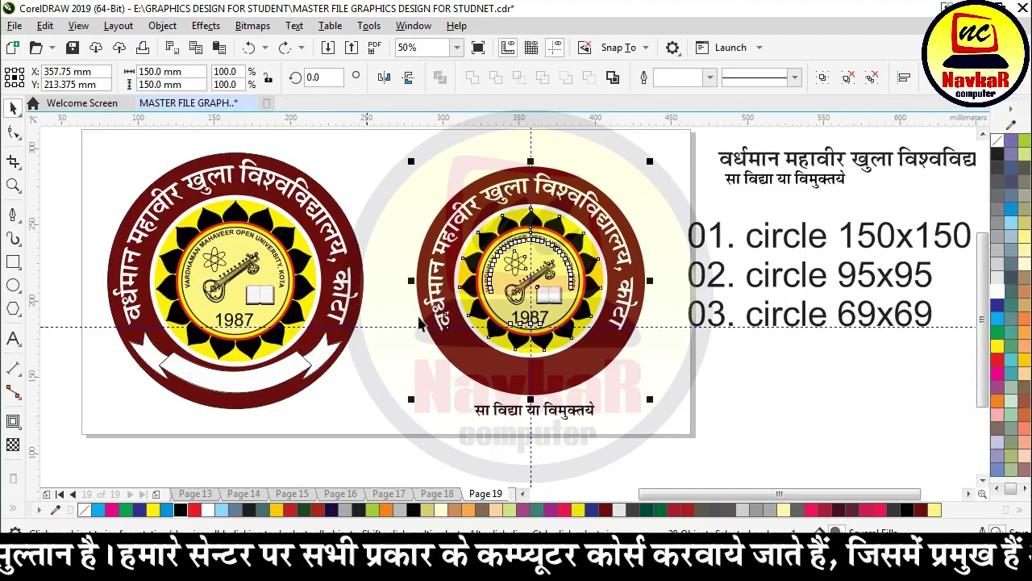
pyautogui.click(335, 433)
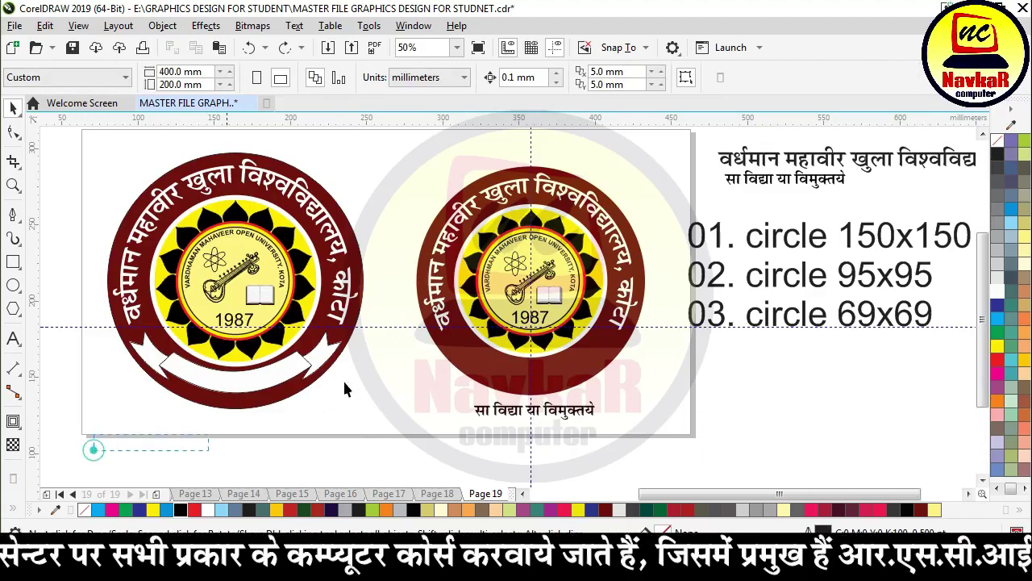
# Move the traced centre band and both tails together onto the lower part of the second logo.
pyautogui.click(310, 355)
pyautogui.moveTo(310, 355); pyautogui.dragTo(234, 371)
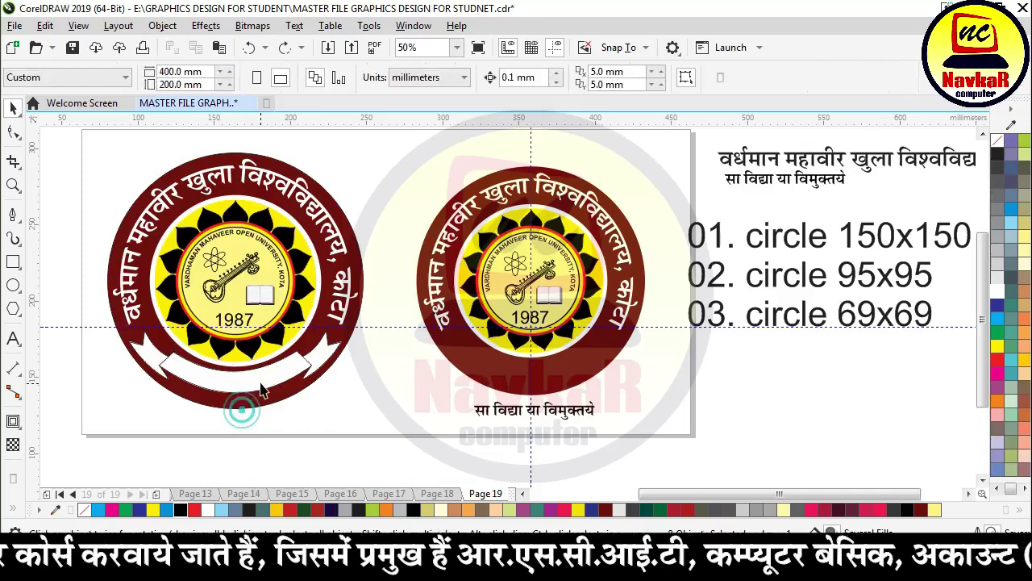
pyautogui.click(266, 407)
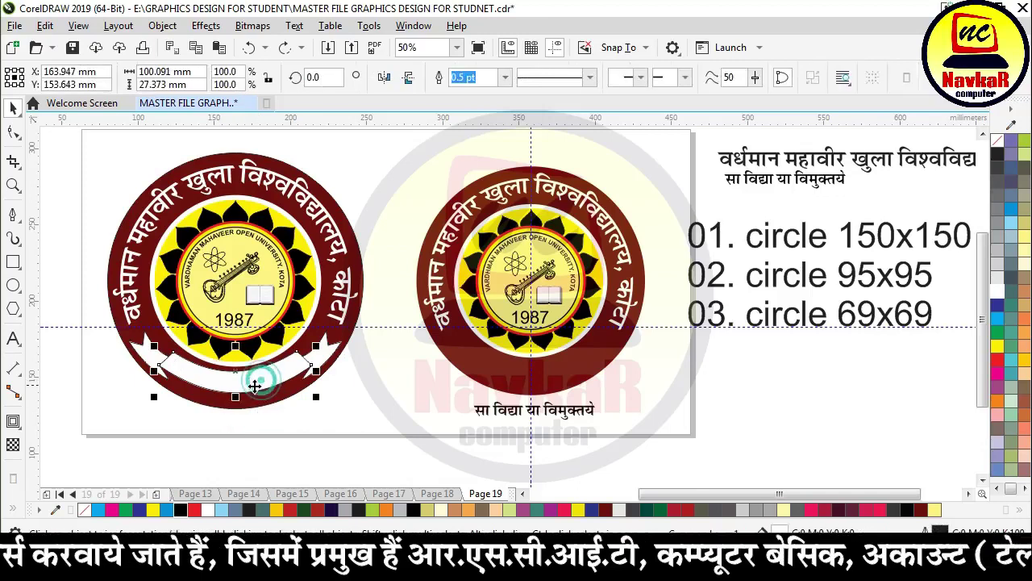
pyautogui.keyDown('shift'); pyautogui.click(333, 360); pyautogui.keyUp('shift')
pyautogui.keyDown('shift'); pyautogui.click(153, 356); pyautogui.keyUp('shift')
pyautogui.click(182, 355)
pyautogui.moveTo(241, 383); pyautogui.dragTo(559, 394)
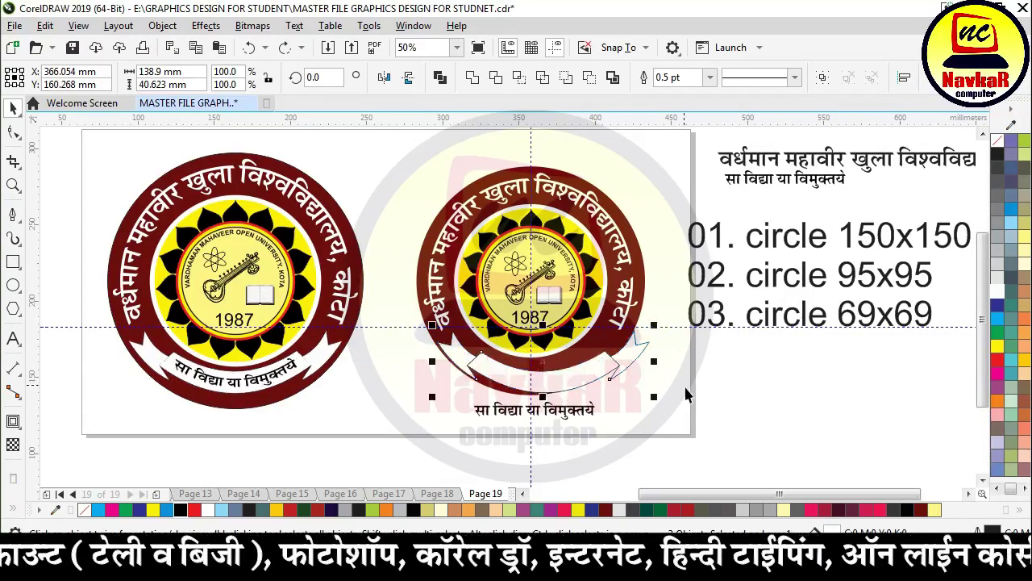
# Fit the grouped ribbon inside the second logo's maroon ring at about 106.5 × 31.2 mm and remove its outline.
pyautogui.scroll(2, 649, 395)
pyautogui.moveTo(629, 389); pyautogui.dragTo(595, 387)
pyautogui.scroll(-1, 594, 387)
pyautogui.moveTo(413, 355); pyautogui.dragTo(382, 354)
pyautogui.moveTo(510, 280); pyautogui.dragTo(539, 281)
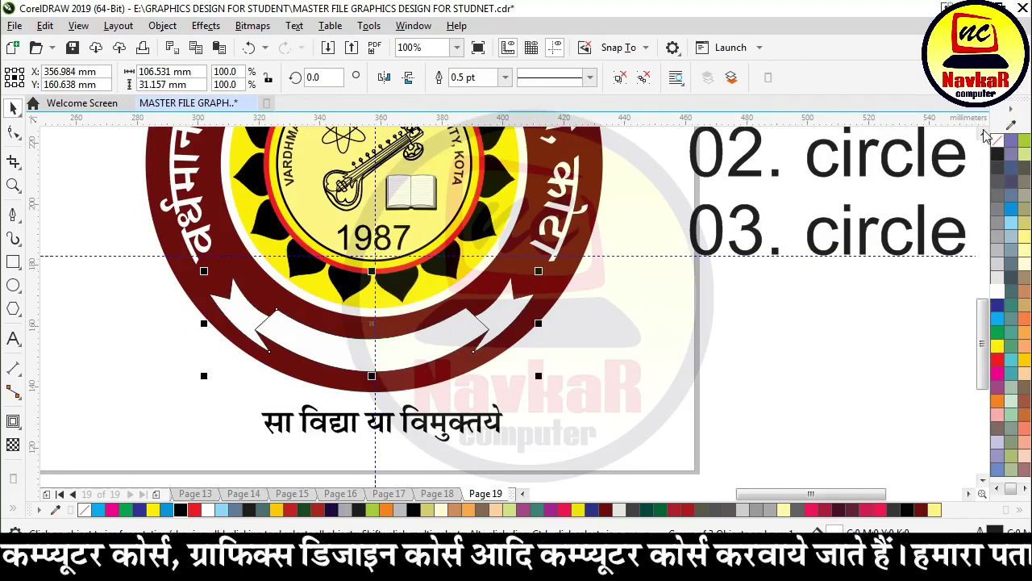
pyautogui.rightClick(1000, 140)
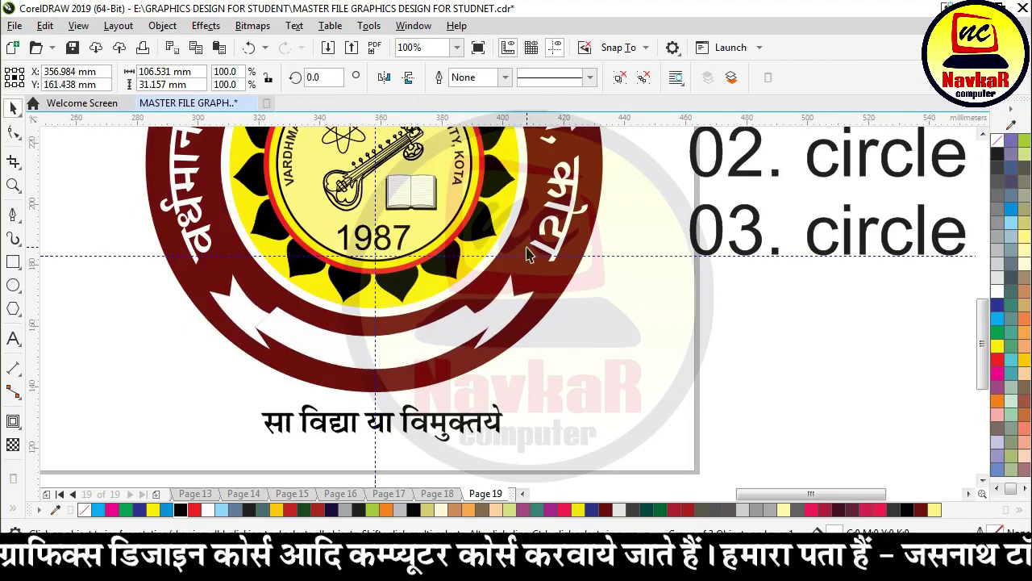
# Nudge the white ribbon group slightly upward and centre it horizontally on the second logo's 150 mm maroon circle.
pyautogui.press('Up')
pyautogui.press('Up')
pyautogui.press('Up')
pyautogui.press('Up')
pyautogui.press('Up')
pyautogui.press('Up')
pyautogui.press('Up')
pyautogui.press('Up')
pyautogui.press('Up')
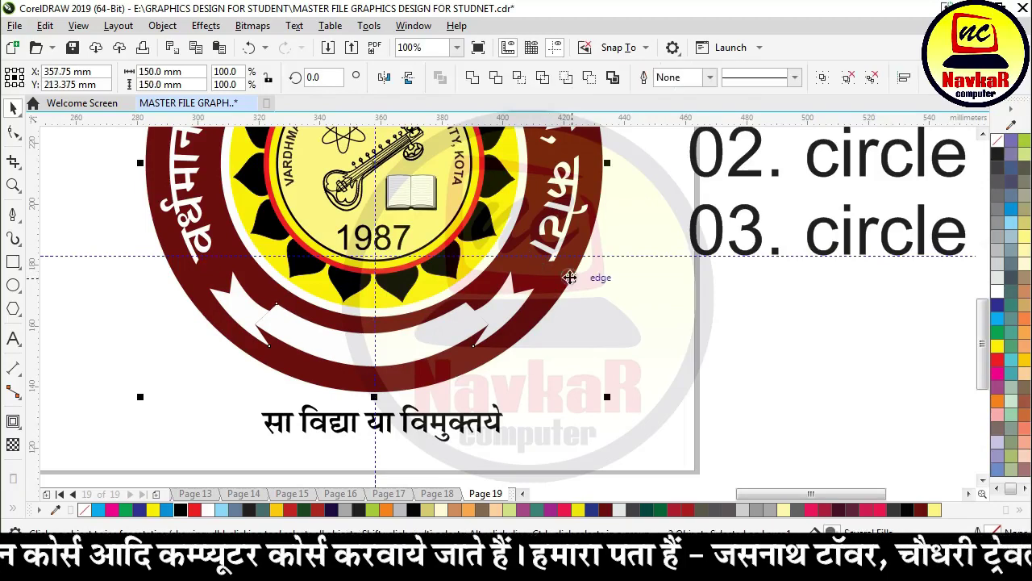
pyautogui.click(649, 333)
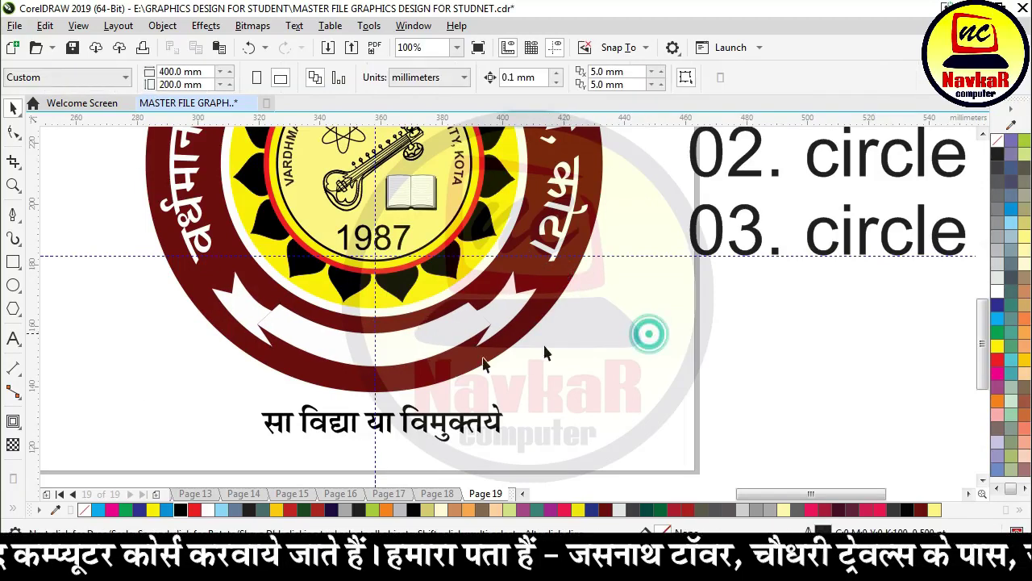
# Convert the motto text below the second logo to curves and save it as an artistic media brush named KOTA 2.
pyautogui.click(412, 418)
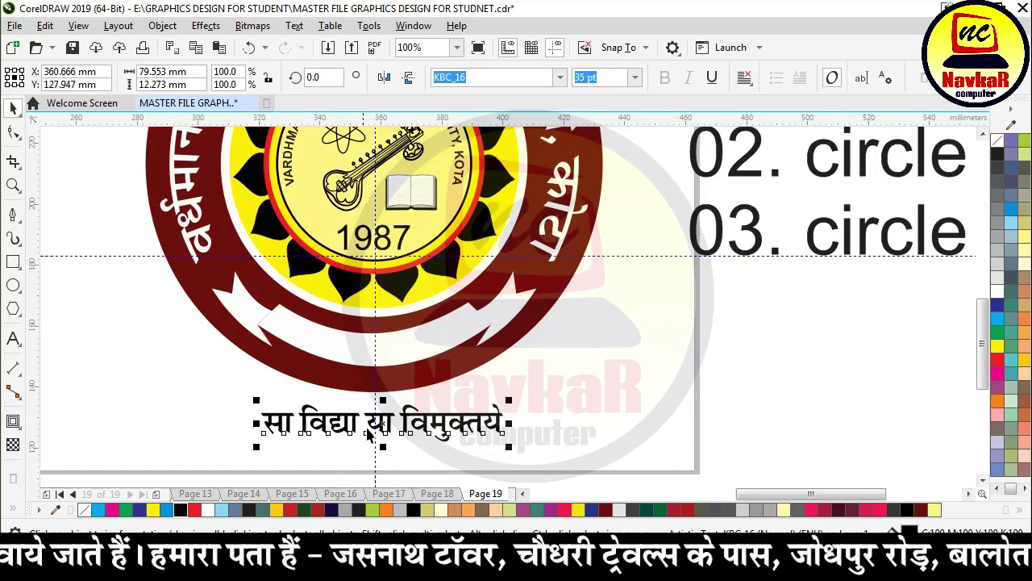
pyautogui.click(162, 25)
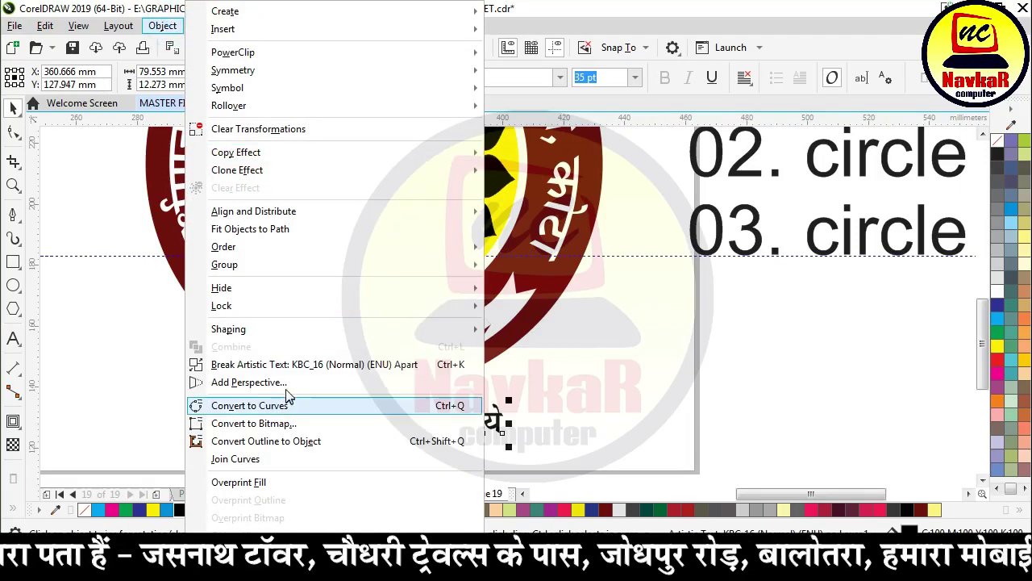
pyautogui.click(258, 406)
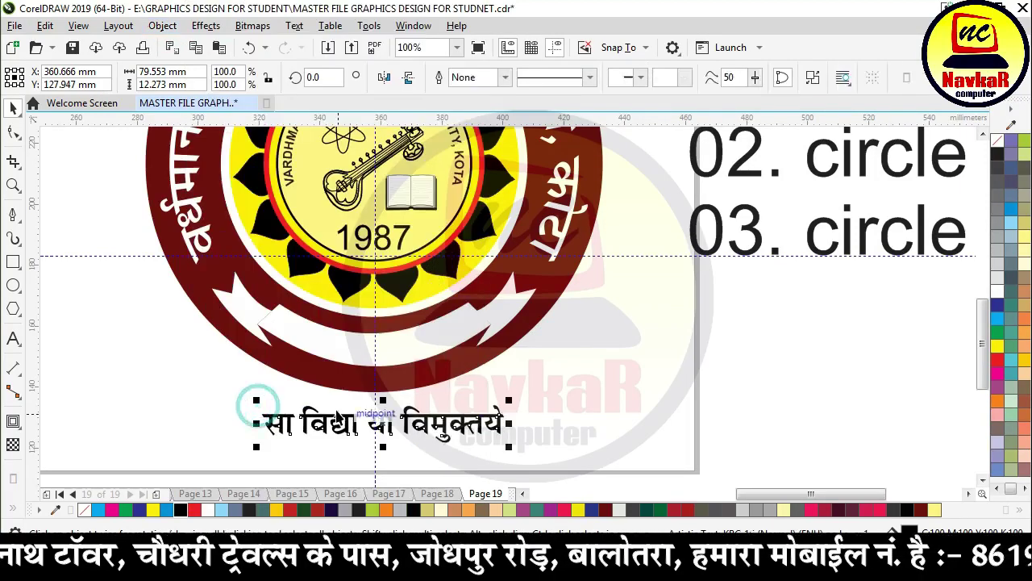
pyautogui.click(14, 239)
pyautogui.click(399, 78)
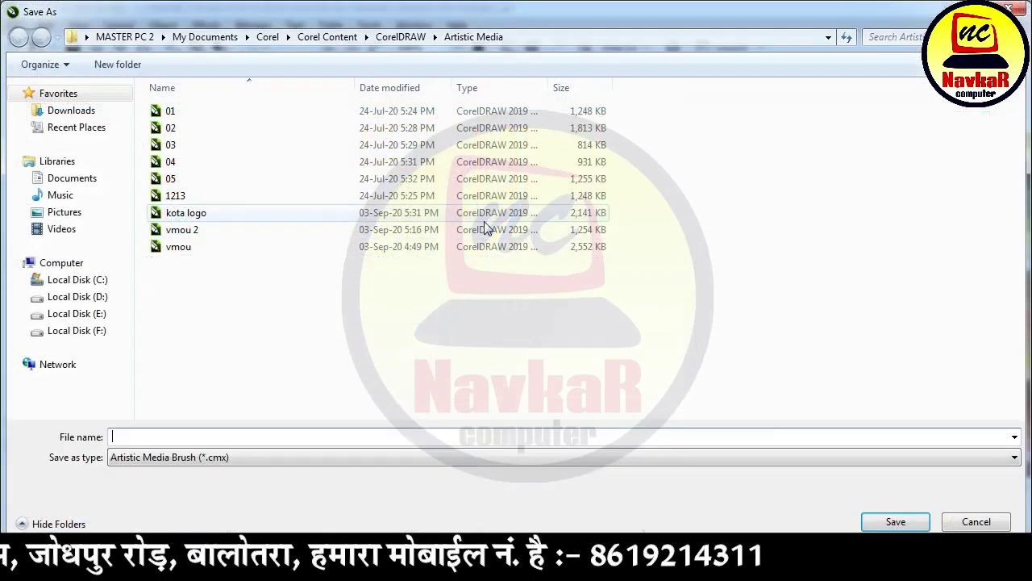
pyautogui.click(211, 434)
pyautogui.write('KOTA 2')
pyautogui.press('Return')
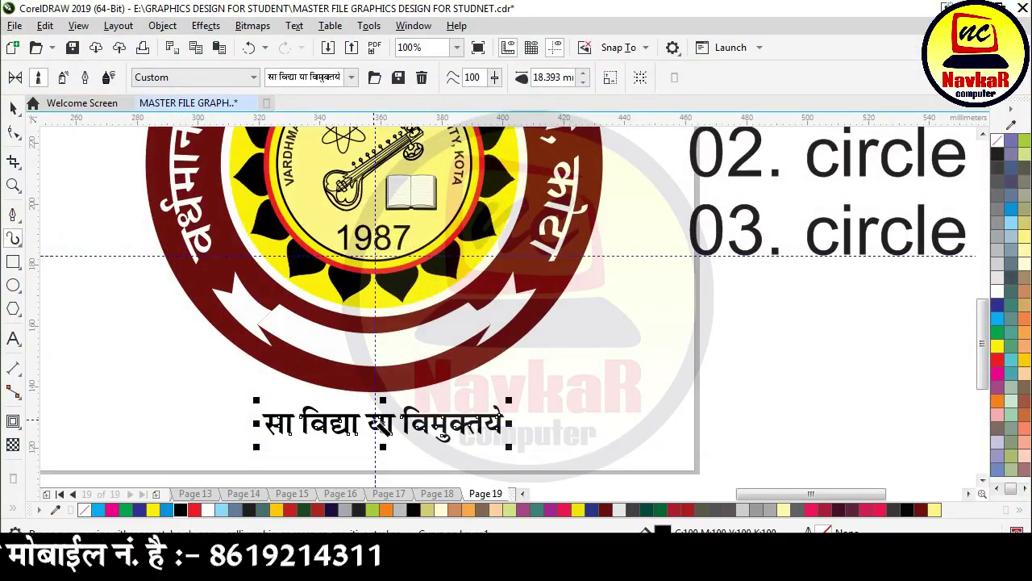
# Enlarge the second logo's ribbon group proportionally about its centre to about 114.4 × 33.5 mm.
pyautogui.click(13, 108)
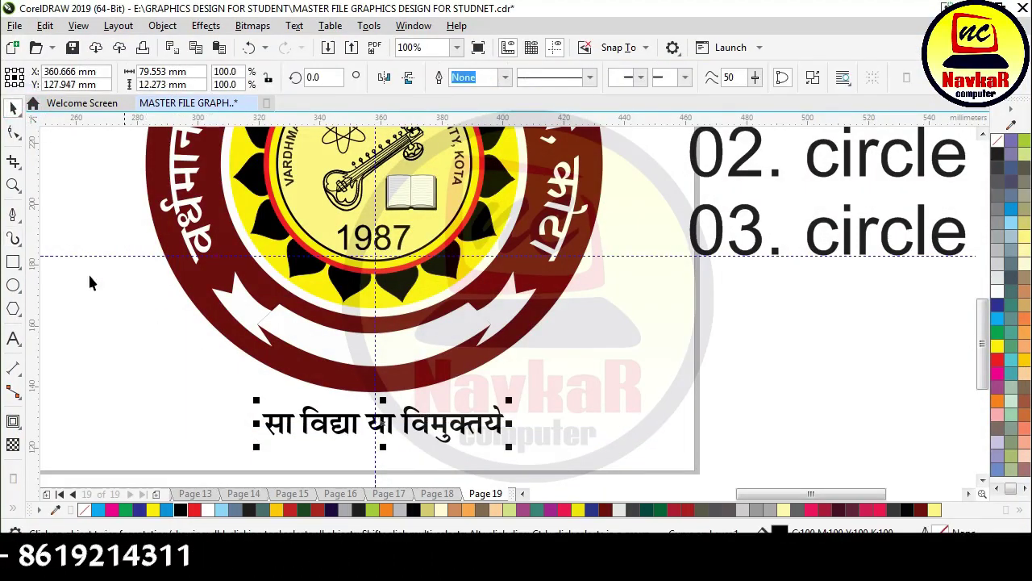
pyautogui.click(13, 214)
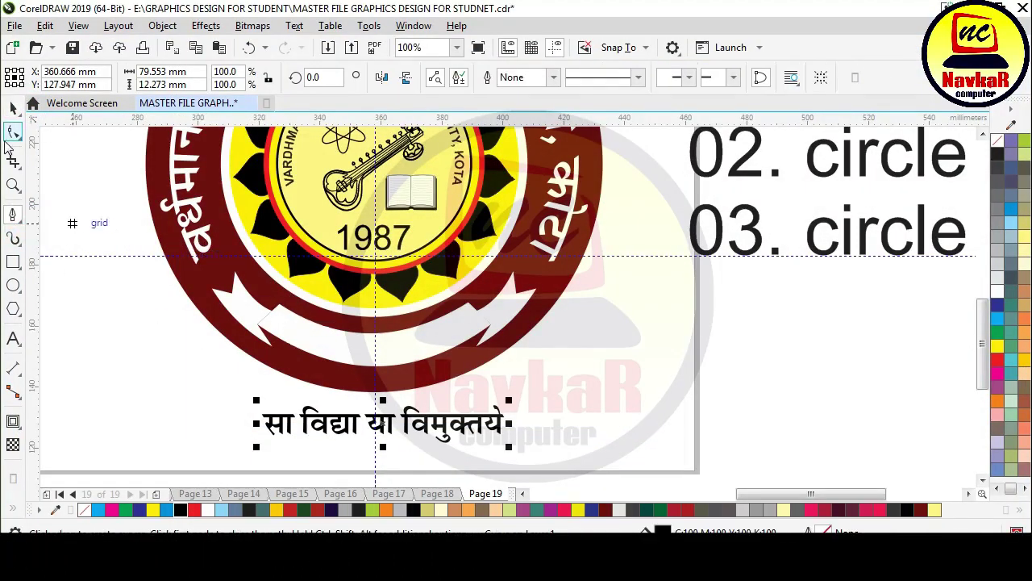
pyautogui.click(13, 107)
pyautogui.click(435, 338)
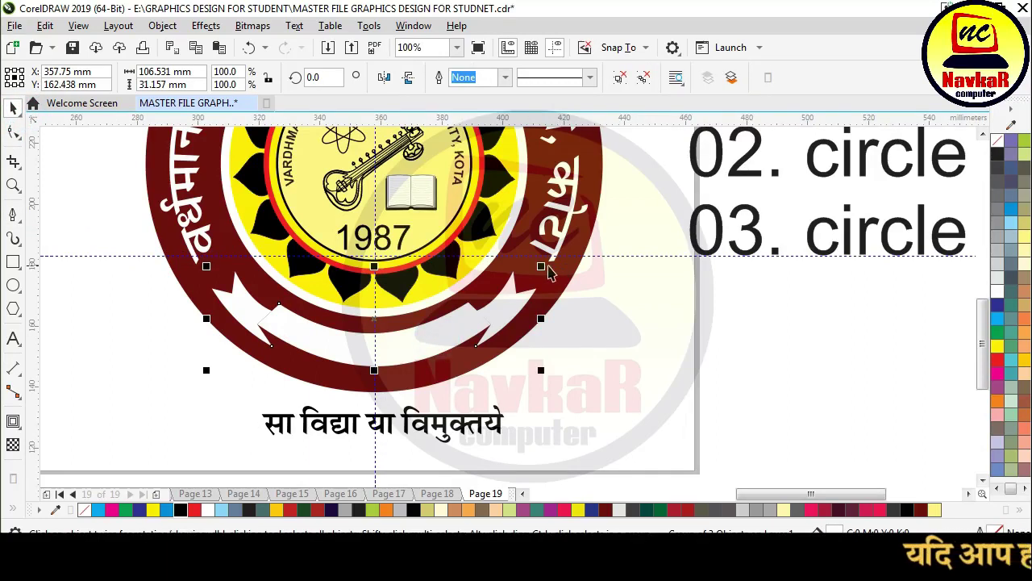
pyautogui.moveTo(547, 266); pyautogui.dragTo(552, 260)
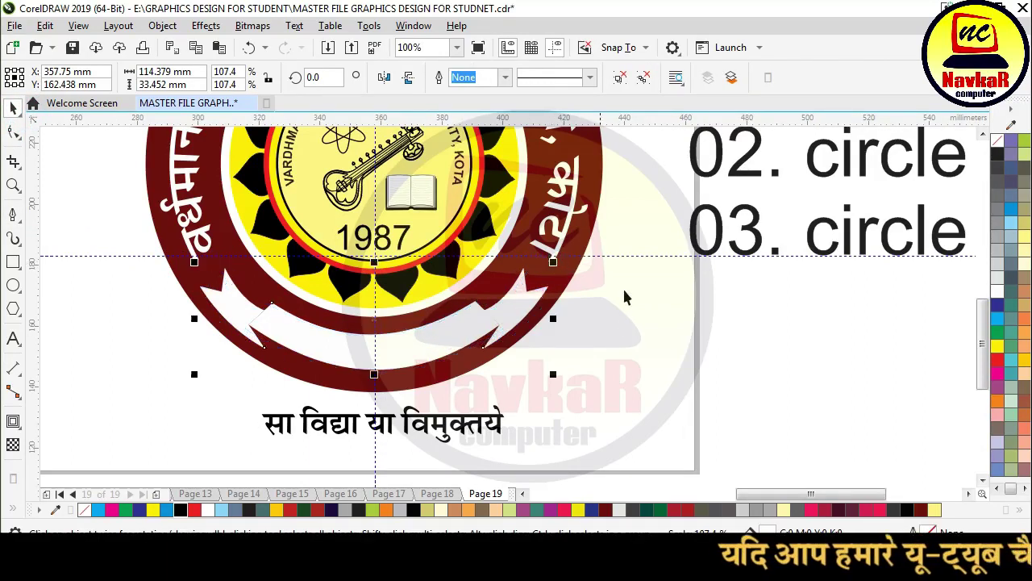
pyautogui.click(594, 371)
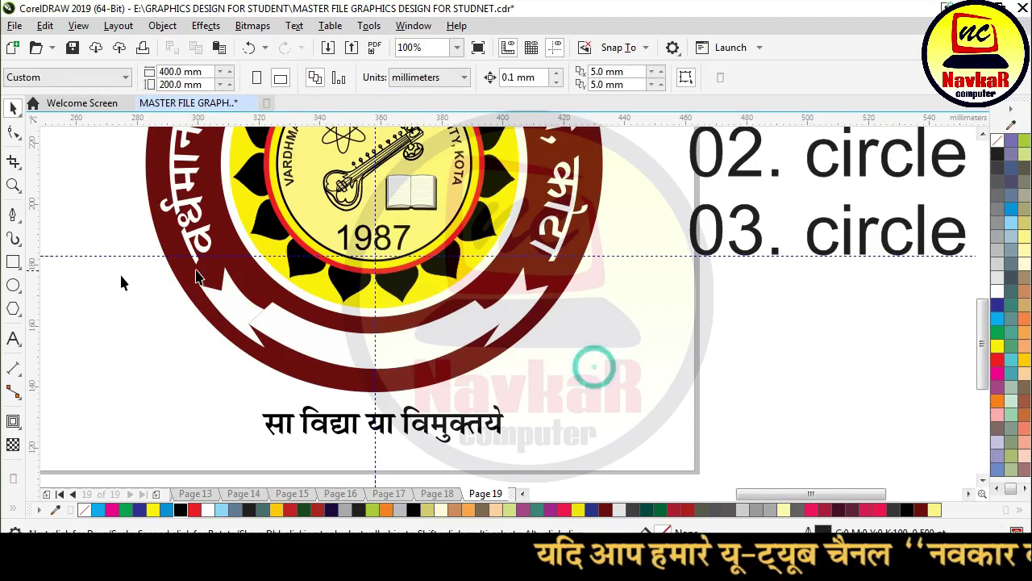
# Draw a straight horizontal line about 75.5 mm long across the second logo's ribbon, from end to end of its centre band.
pyautogui.click(13, 215)
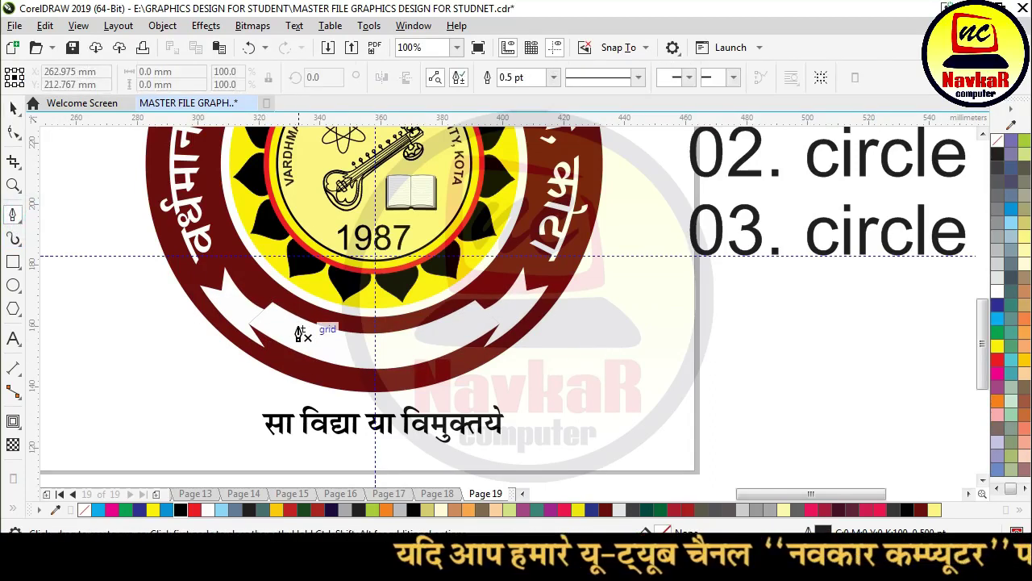
pyautogui.click(262, 312)
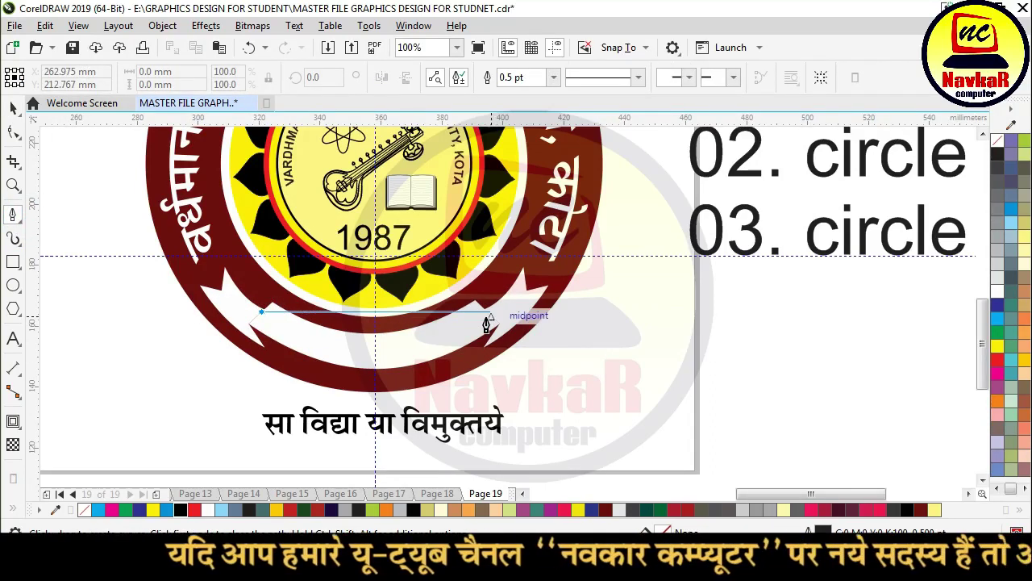
pyautogui.doubleClick(492, 320)
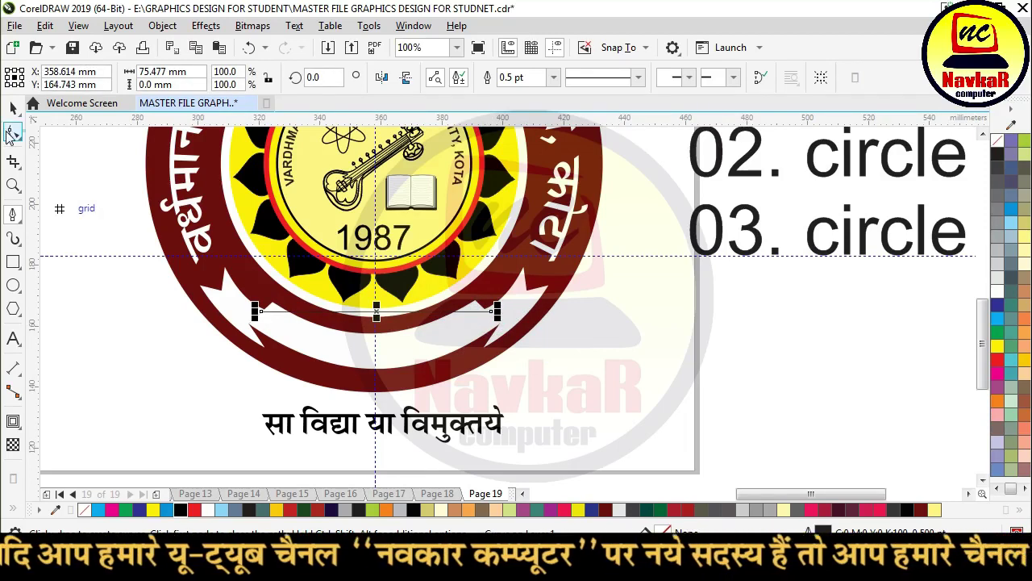
# Convert the line to a curve and bend its middle downward to follow the arc of the ribbon's centre band.
pyautogui.click(10, 133)
pyautogui.scroll(4, 368, 350)
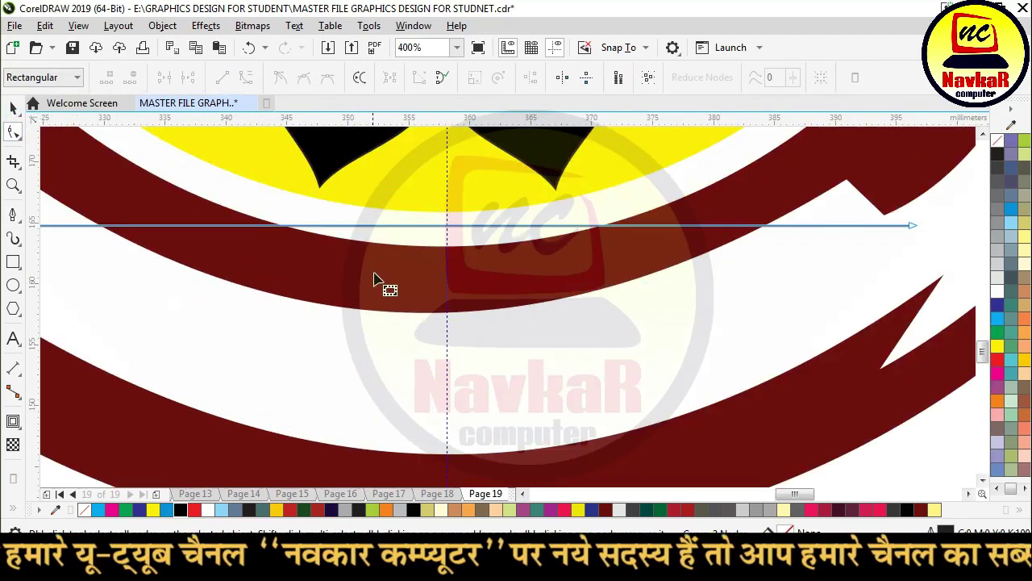
pyautogui.rightClick(391, 228)
pyautogui.click(435, 339)
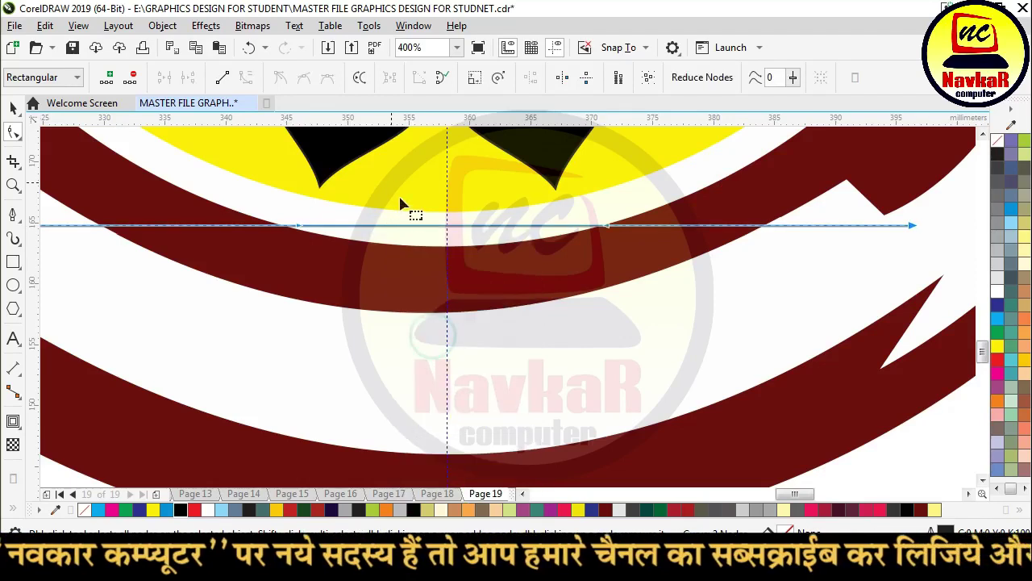
pyautogui.scroll(-2, 406, 231)
pyautogui.moveTo(407, 229); pyautogui.dragTo(404, 303)
pyautogui.press('space')
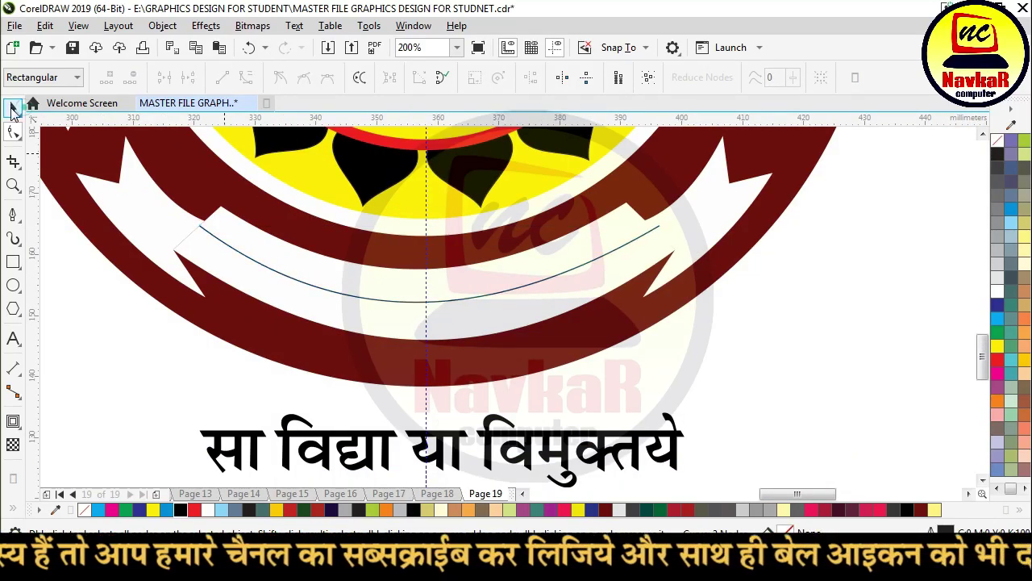
# Shrink the bent curve to about 72.3 × 12 mm and move it into the empty area below the motto text.
pyautogui.scroll(-2, 280, 252)
pyautogui.scroll(1, 445, 272)
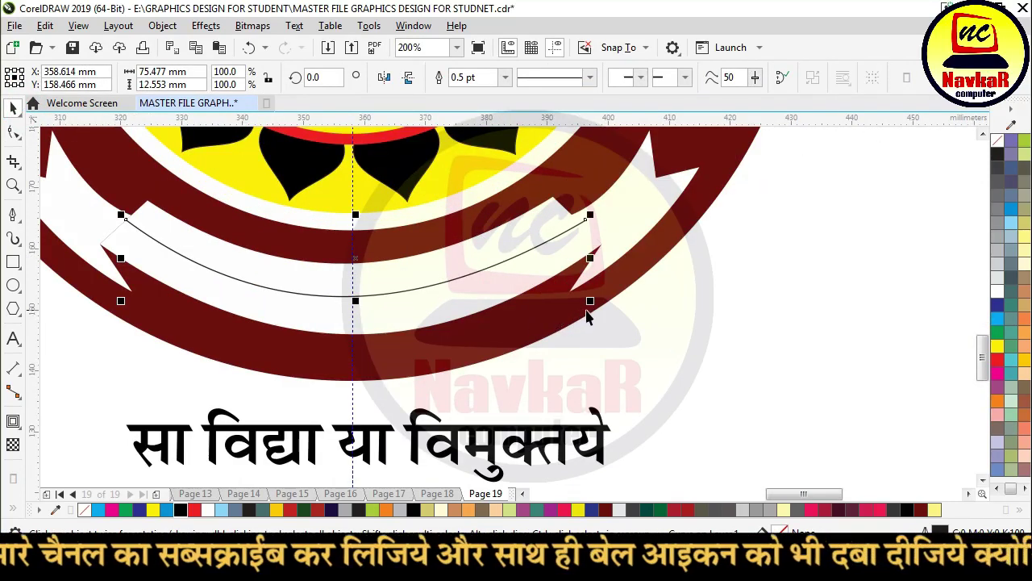
pyautogui.moveTo(589, 301); pyautogui.dragTo(581, 301)
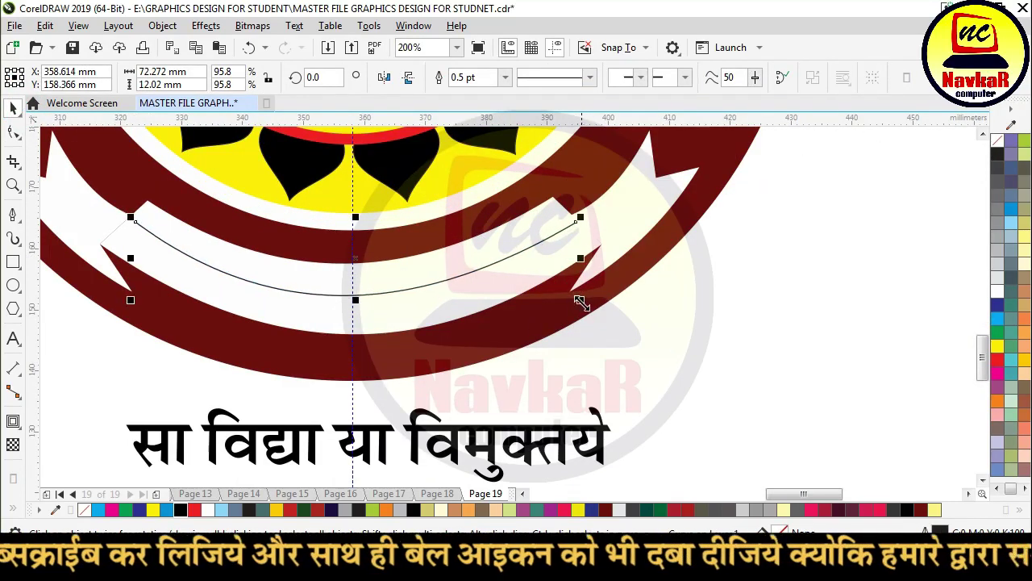
pyautogui.scroll(-2, 484, 256)
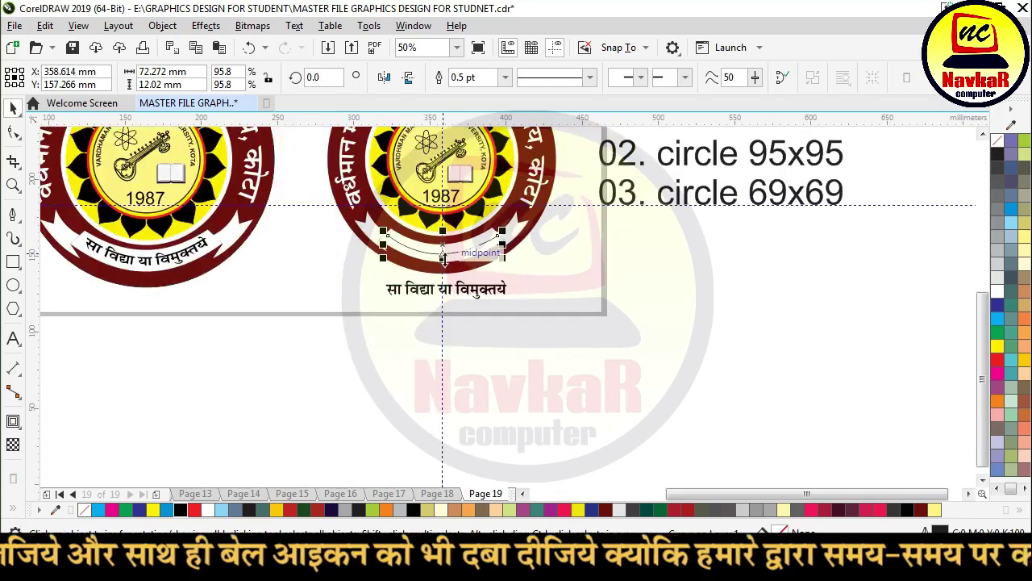
pyautogui.moveTo(444, 256); pyautogui.dragTo(442, 331)
pyautogui.scroll(2, 443, 330)
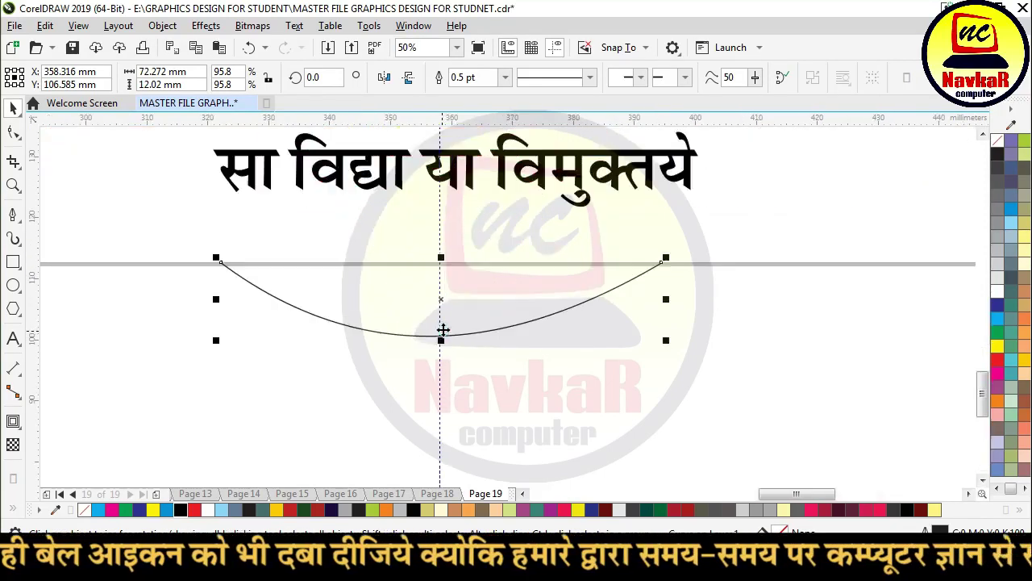
# Apply the custom artistic media brush of the motto सा विद्या या विमुक्तये to the bent curve.
pyautogui.click(13, 239)
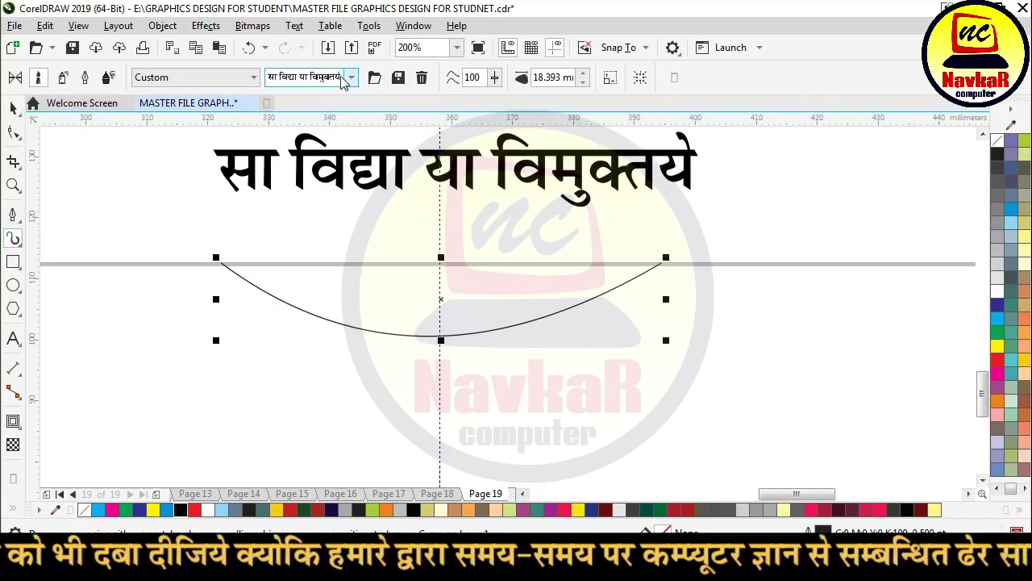
pyautogui.click(351, 77)
pyautogui.click(327, 109)
pyautogui.click(351, 76)
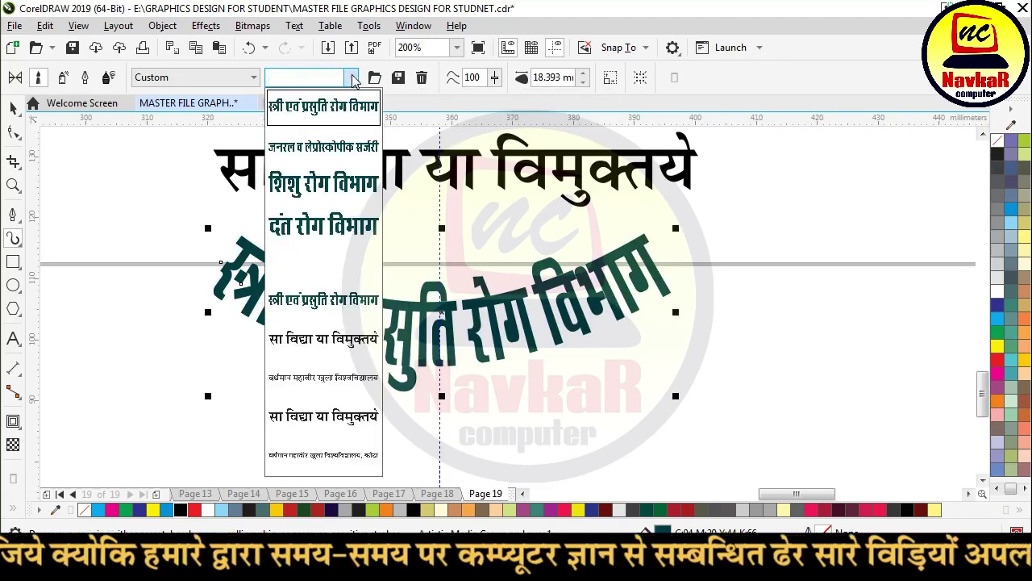
pyautogui.click(336, 434)
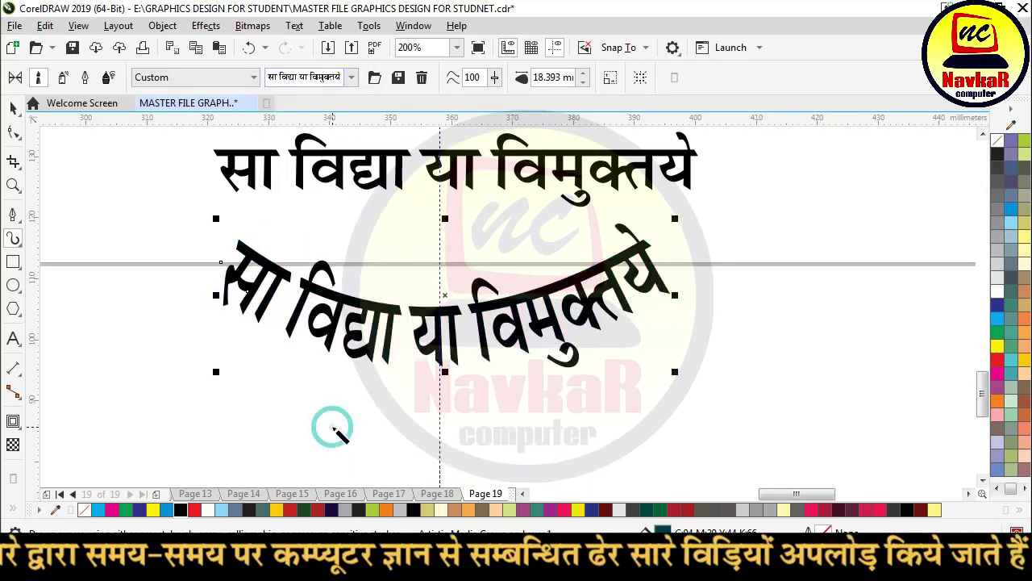
# Move the curved motto up onto the white centre band of the second logo's ribbon.
pyautogui.click(12, 108)
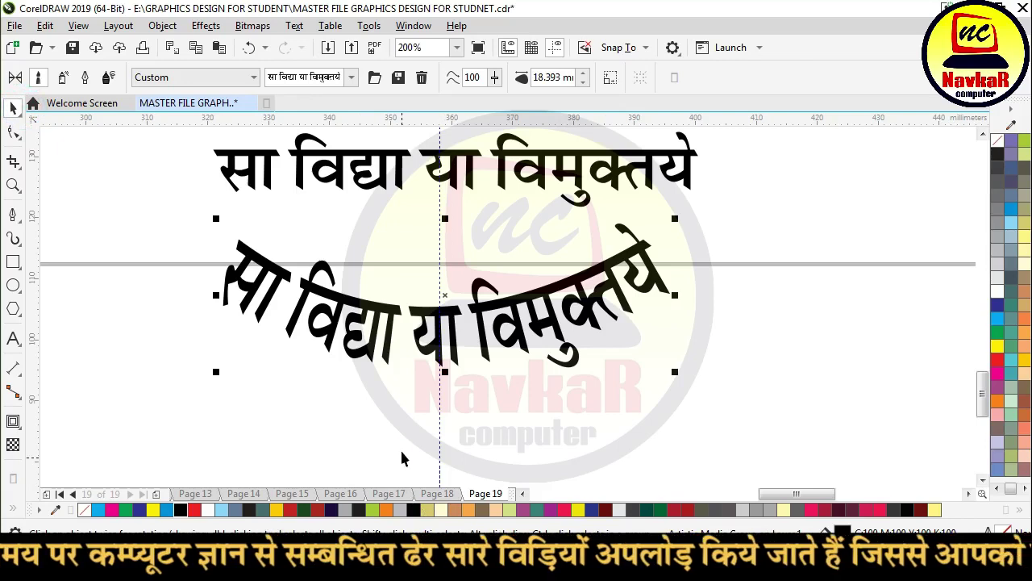
pyautogui.scroll(-1, 419, 400)
pyautogui.moveTo(423, 400); pyautogui.dragTo(427, 242)
pyautogui.scroll(1, 456, 242)
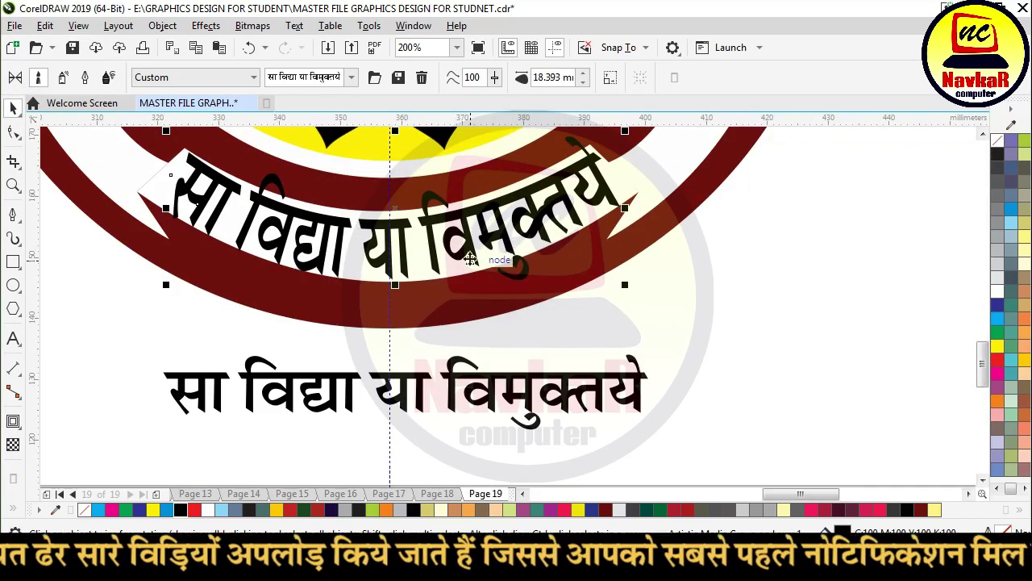
# Reduce the curved motto's artistic media stroke width to 10.393 mm so it fits within the ribbon band.
pyautogui.moveTo(582, 82); pyautogui.dragTo(585, 88)
pyautogui.click(583, 83)
pyautogui.click(583, 82)
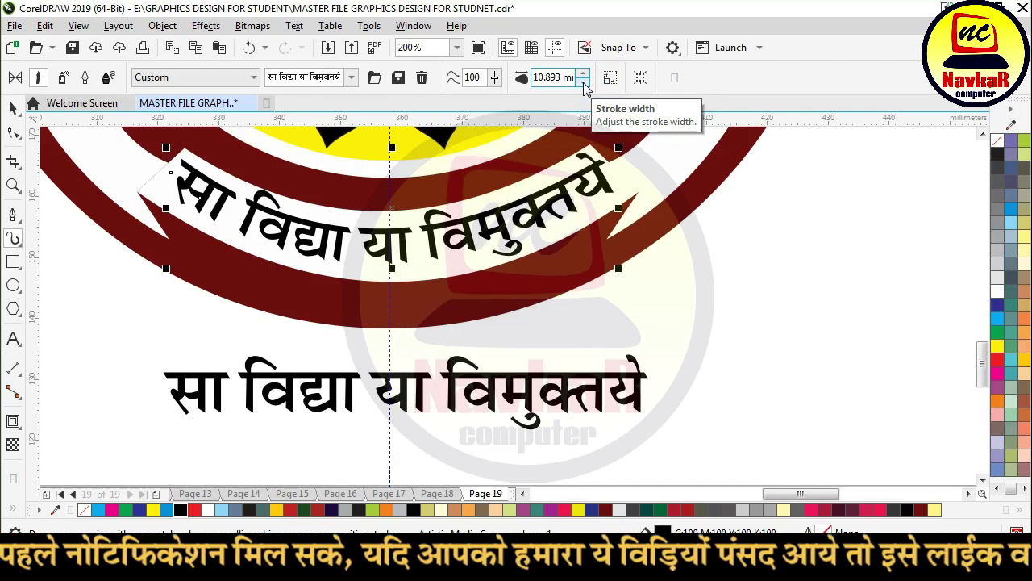
pyautogui.click(583, 82)
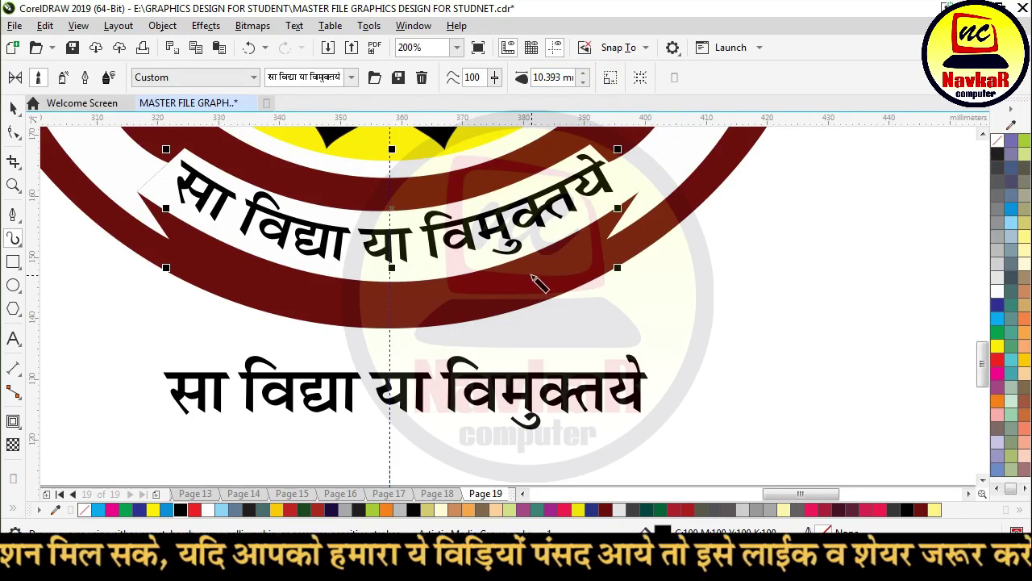
pyautogui.click(12, 109)
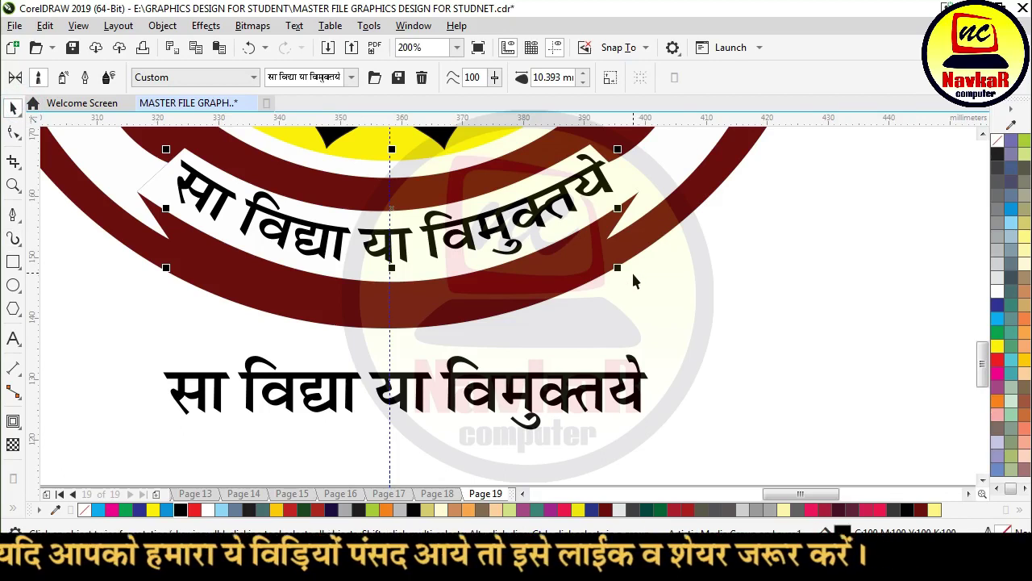
pyautogui.press('Escape')
pyautogui.scroll(-4, 520, 365)
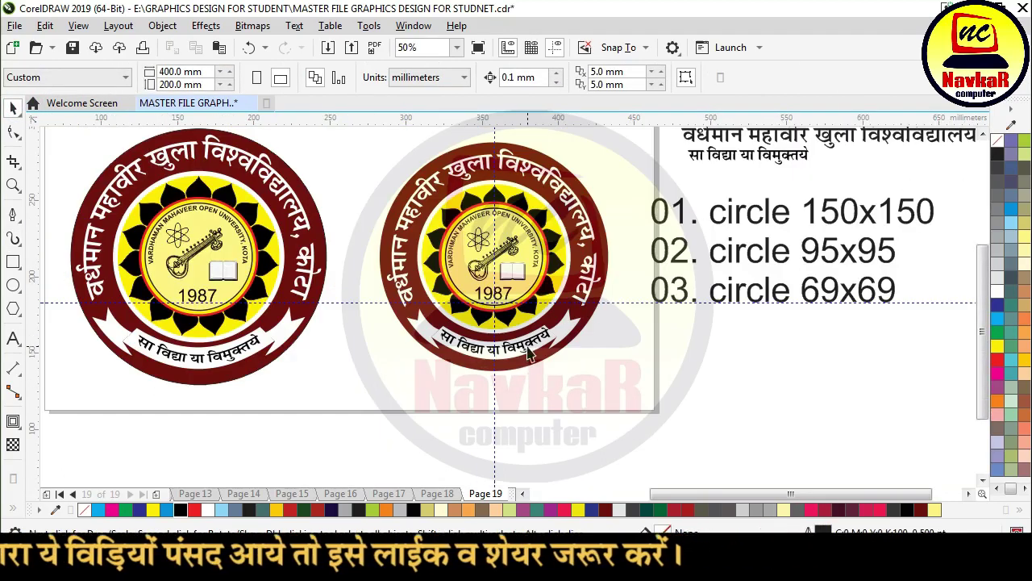
pyautogui.moveTo(372, 120); pyautogui.dragTo(637, 415)
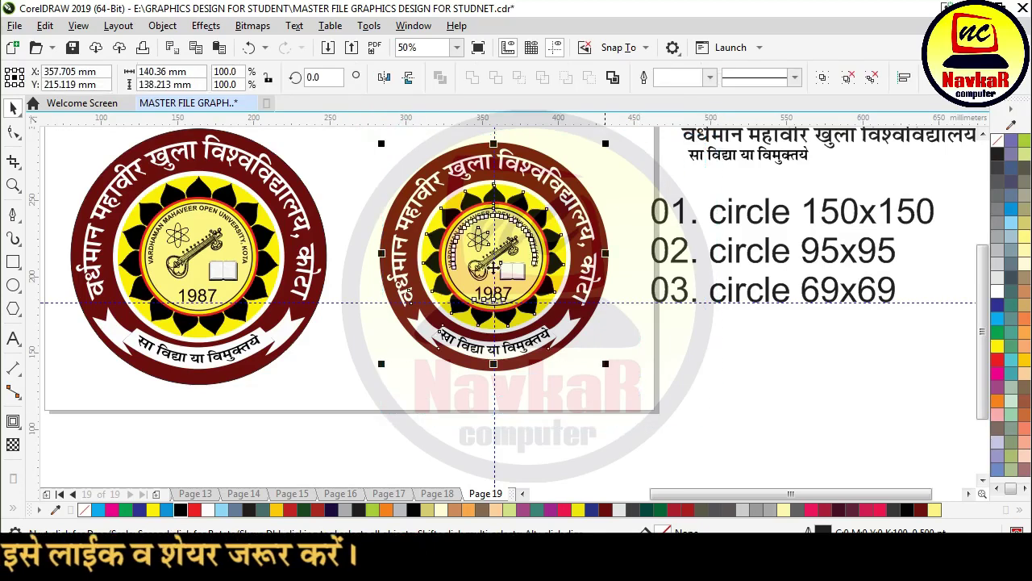
pyautogui.click(350, 150)
pyautogui.click(246, 149)
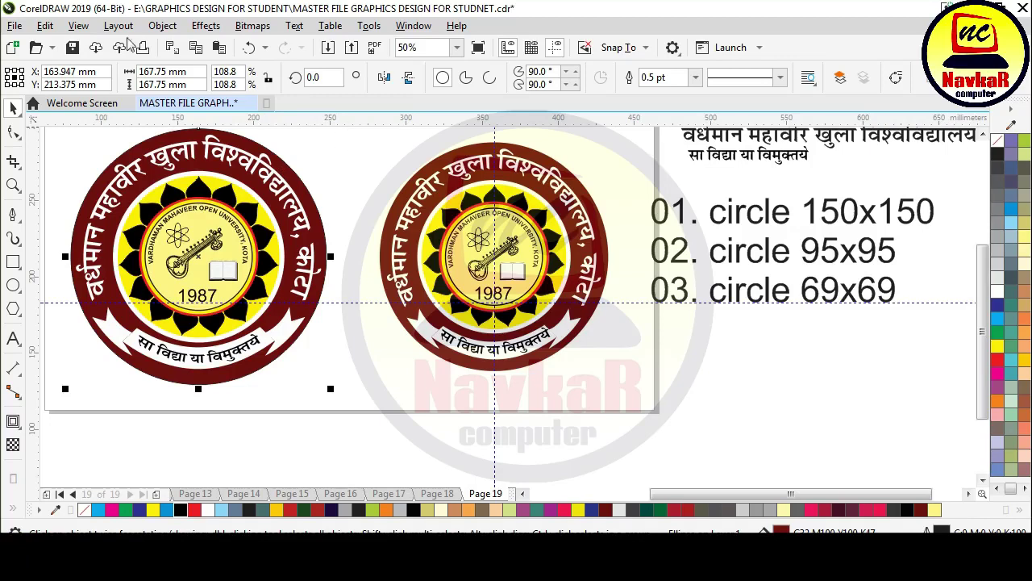
pyautogui.click(165, 71)
pyautogui.press('Return')
pyautogui.hotkey('ctrl', 'z')
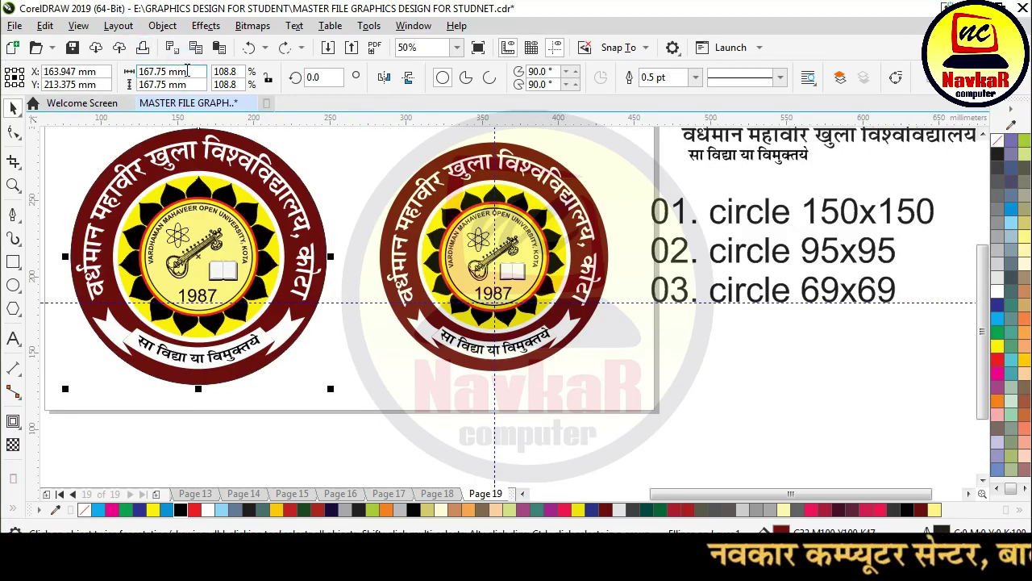
# Lock the size ratio and try to set the first logo's outer circle to a width of 170 mm.
pyautogui.click(267, 78)
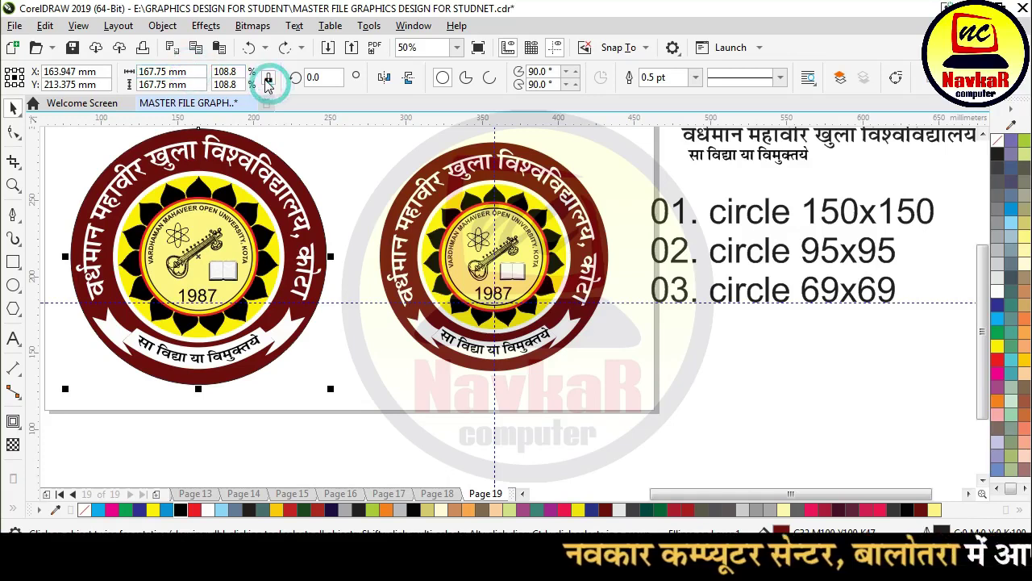
pyautogui.click(189, 69)
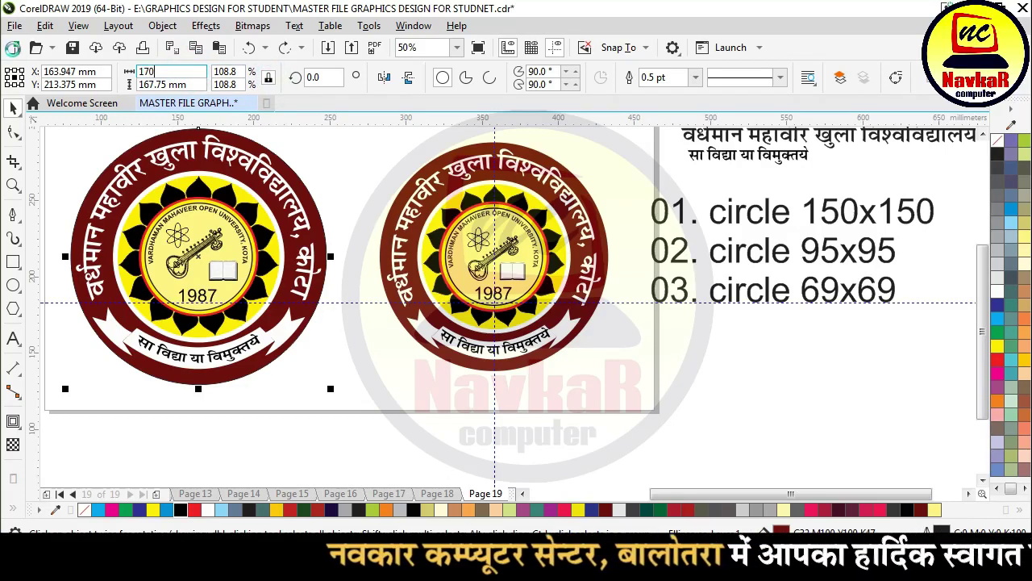
pyautogui.press('Return')
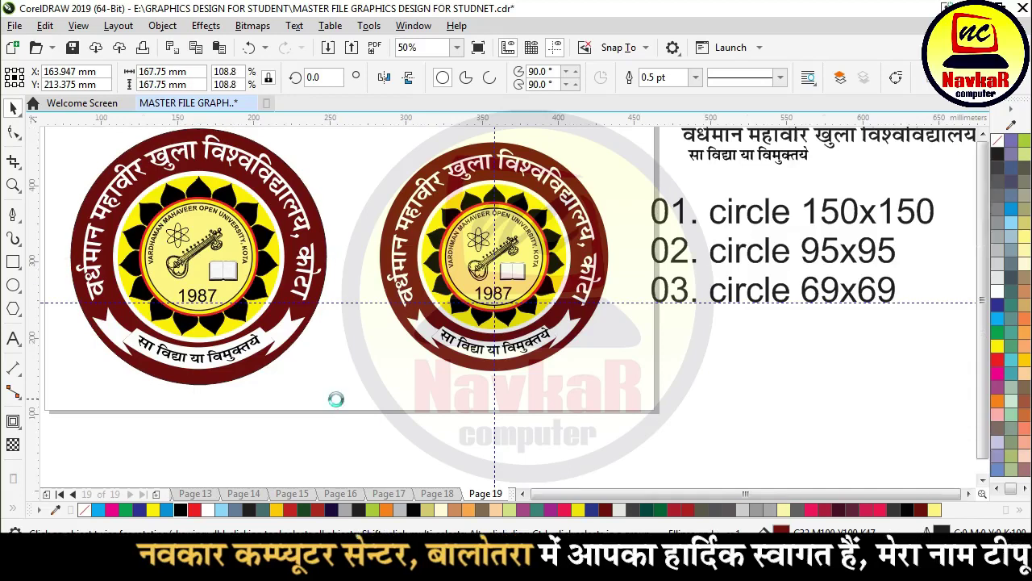
# Group all objects of the first logo and set the group's width to 170 mm.
pyautogui.scroll(-2, 337, 400)
pyautogui.moveTo(157, 230); pyautogui.dragTo(337, 415)
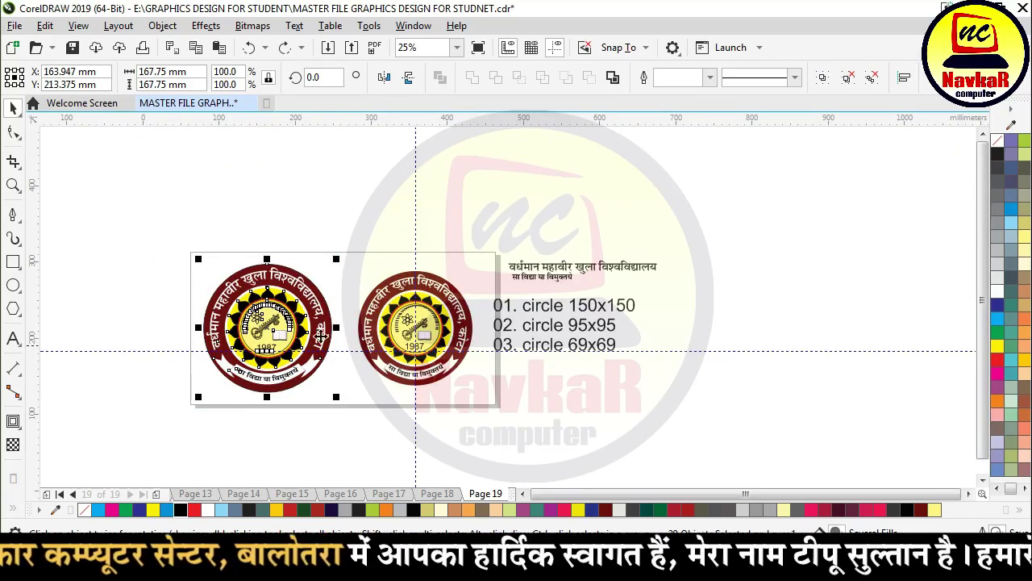
pyautogui.hotkey('ctrl', 'g')
pyautogui.click(200, 73)
pyautogui.write('170')
pyautogui.press('Return')
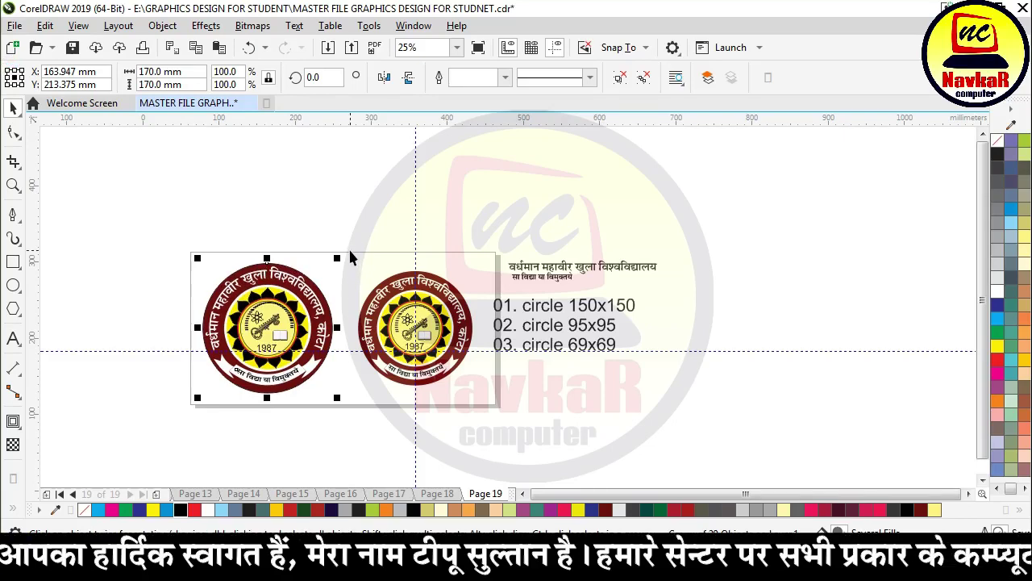
# Group all objects of the second logo and scale the group proportionally to a width of 170 mm.
pyautogui.moveTo(479, 407); pyautogui.dragTo(479, 406)
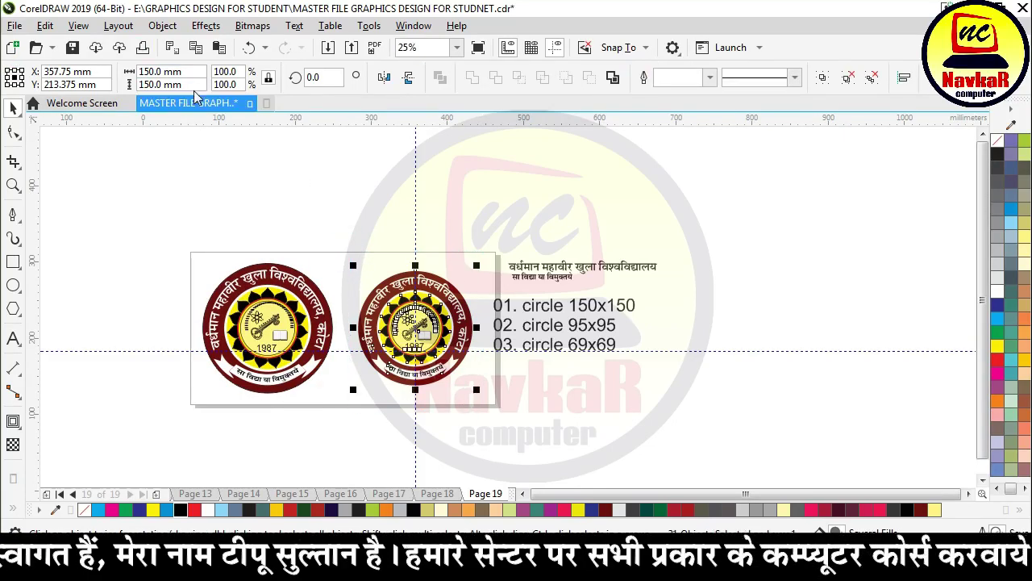
pyautogui.click(169, 72)
pyautogui.write('17')
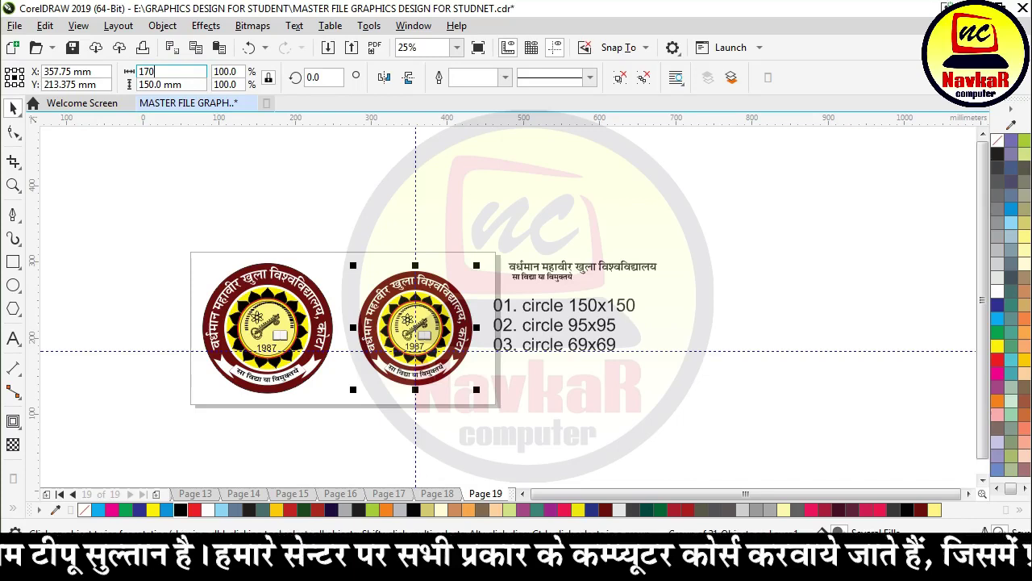
pyautogui.write('0')
pyautogui.press('Return')
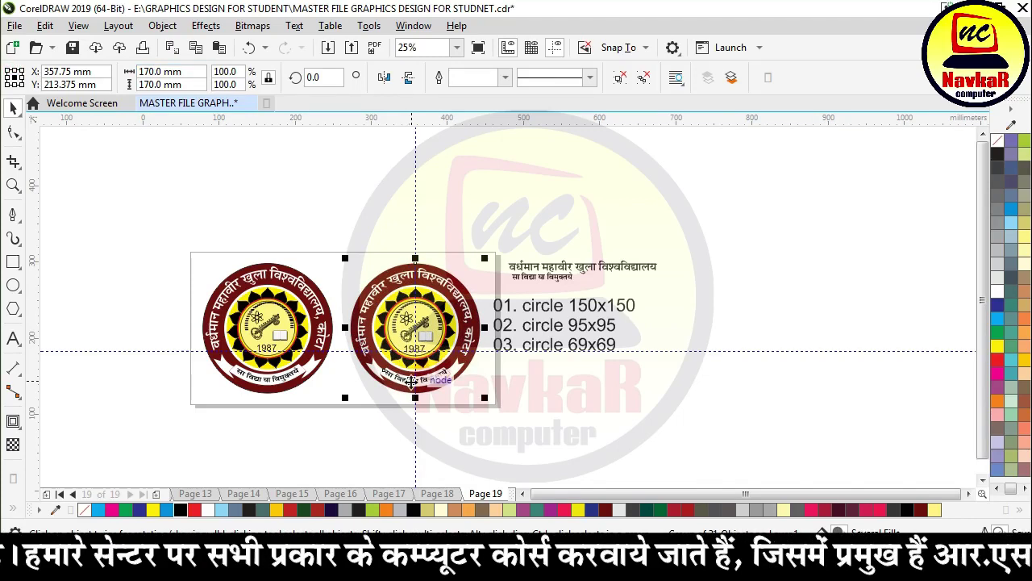
# Delete the Hindi reference texts and the circle size notes beside the page, and fit both logos in view.
pyautogui.scroll(2, 407, 407)
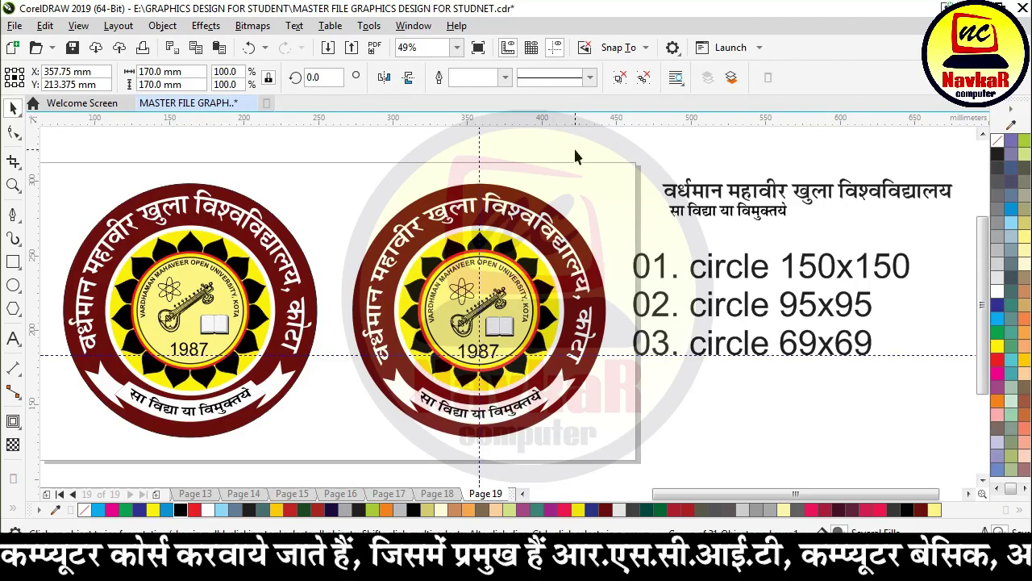
pyautogui.moveTo(575, 156); pyautogui.dragTo(925, 381)
pyautogui.press('Delete')
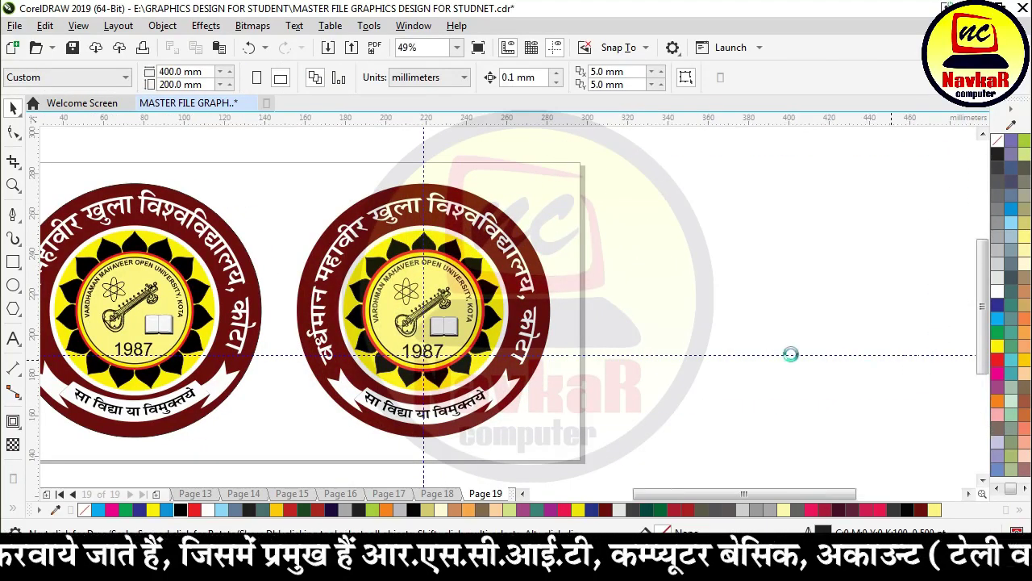
pyautogui.press('F4')
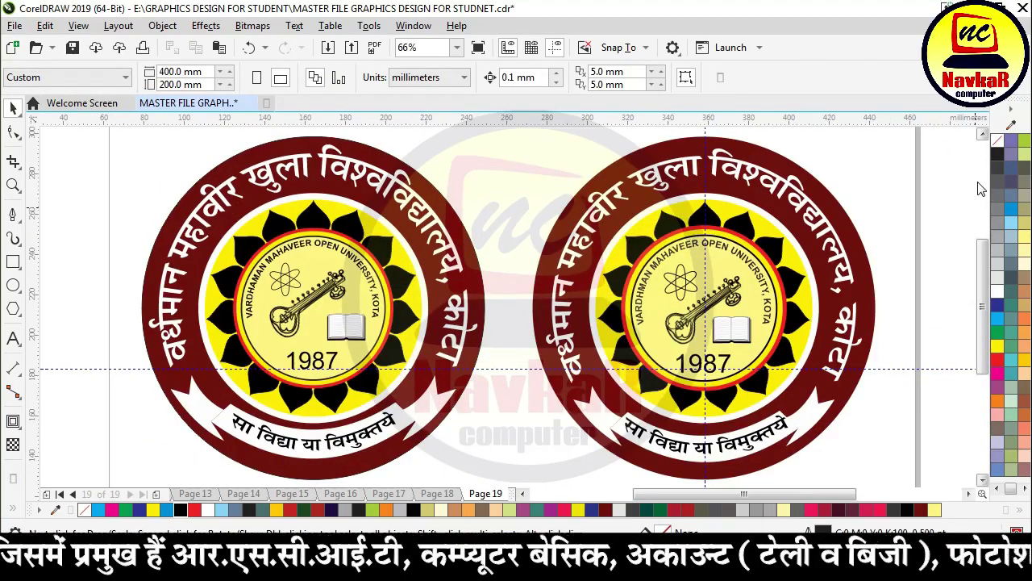